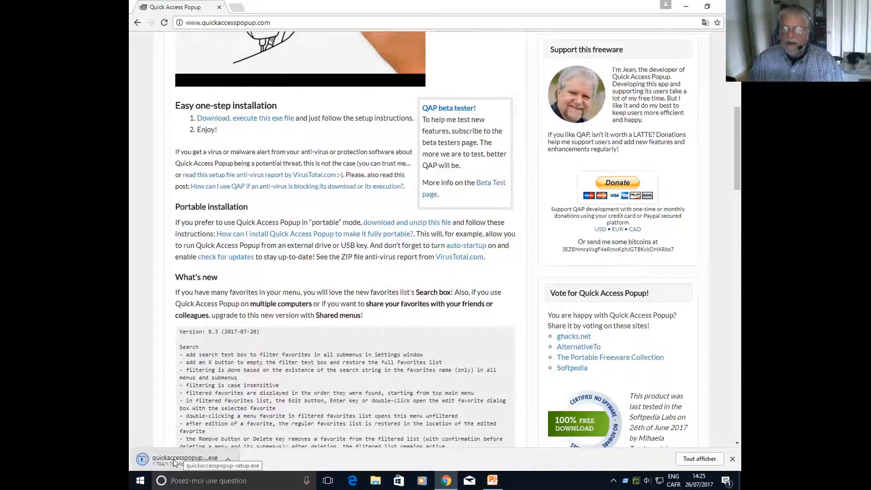
- Launch the downloaded quickaccesspopup-setup.exe installer and allow Windows to execute it
left_click(174, 462)
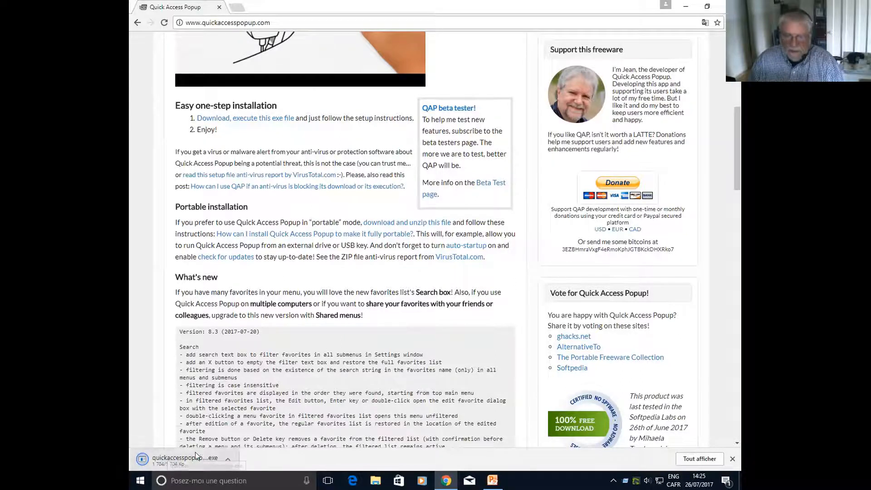
left_click(174, 456)
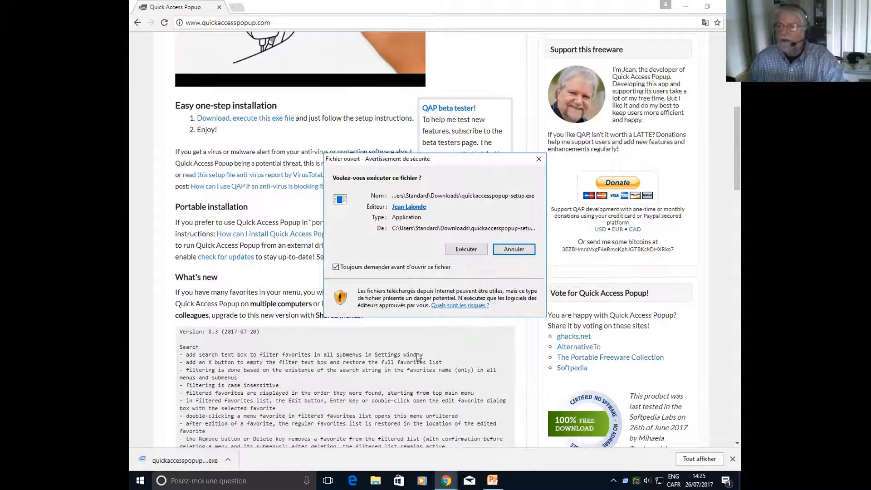
left_click(460, 251)
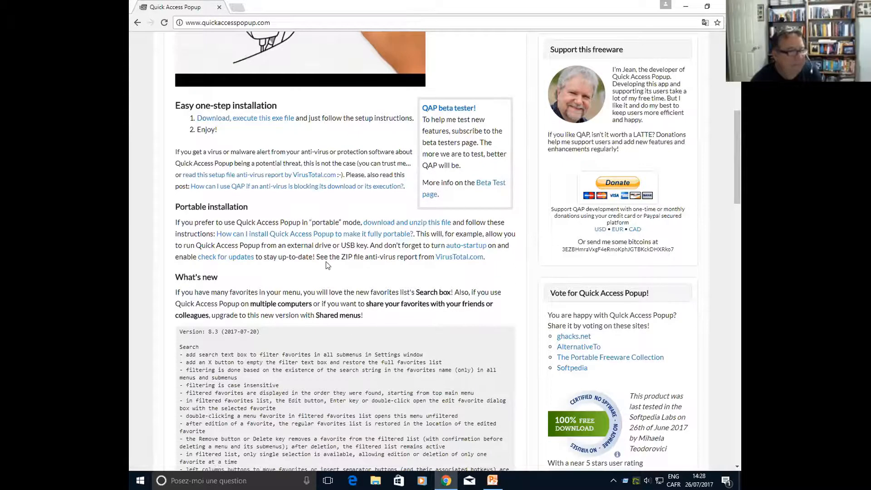
- Show the desktop, view Quick Access Popup's favorites menu and its program options menu, and dismiss them
scroll(334, 266, "up", 1)
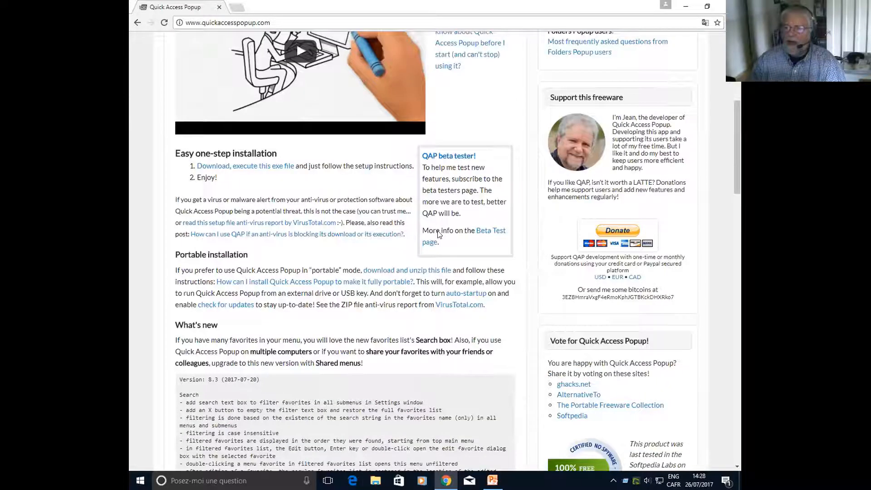
key("super+d")
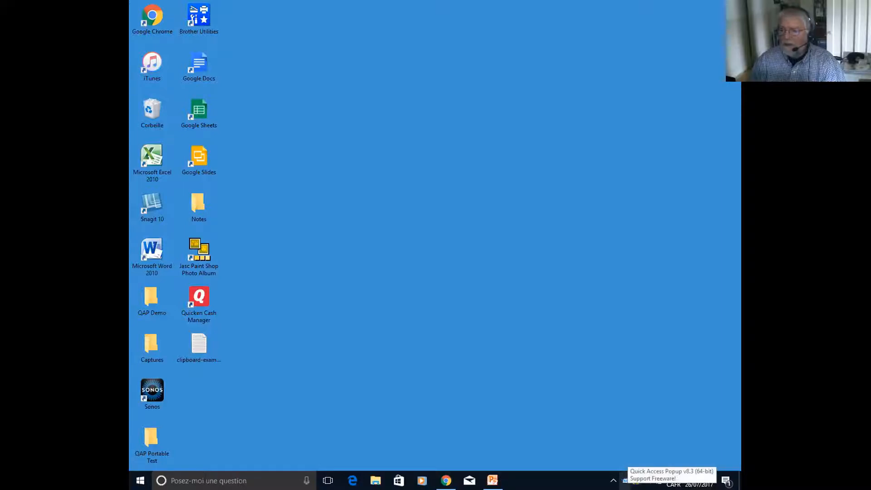
left_click(635, 480)
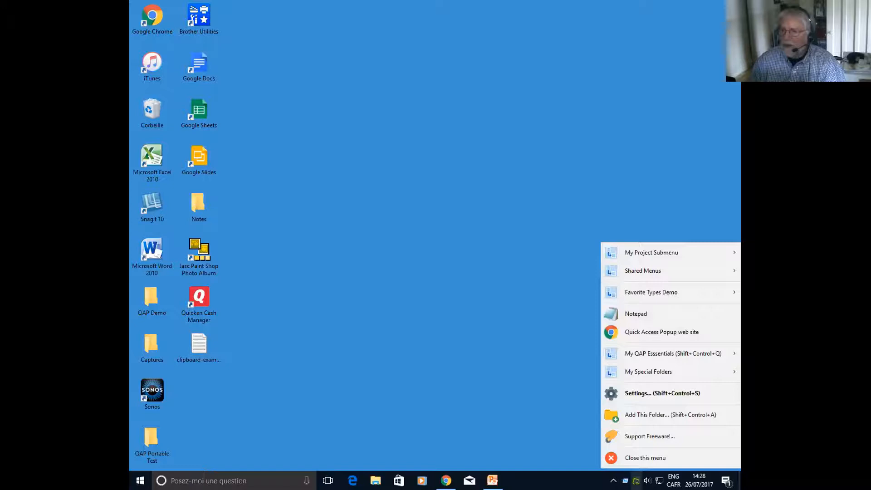
right_click(635, 480)
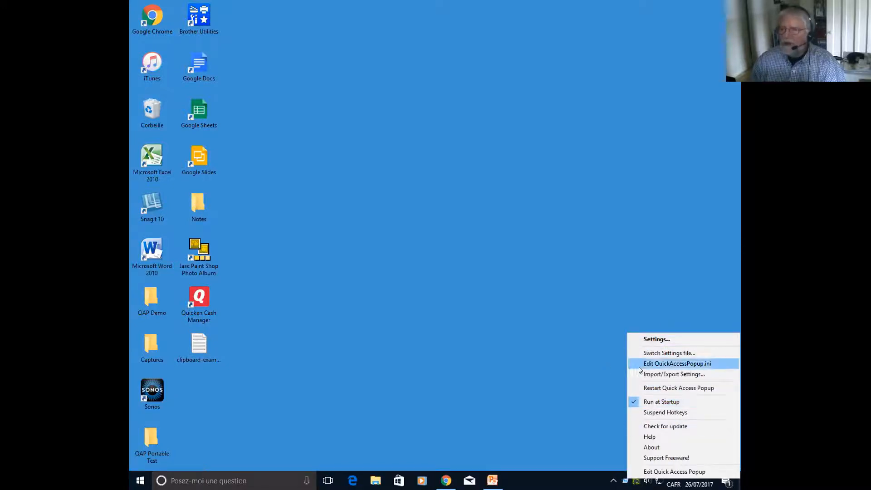
left_click(596, 399)
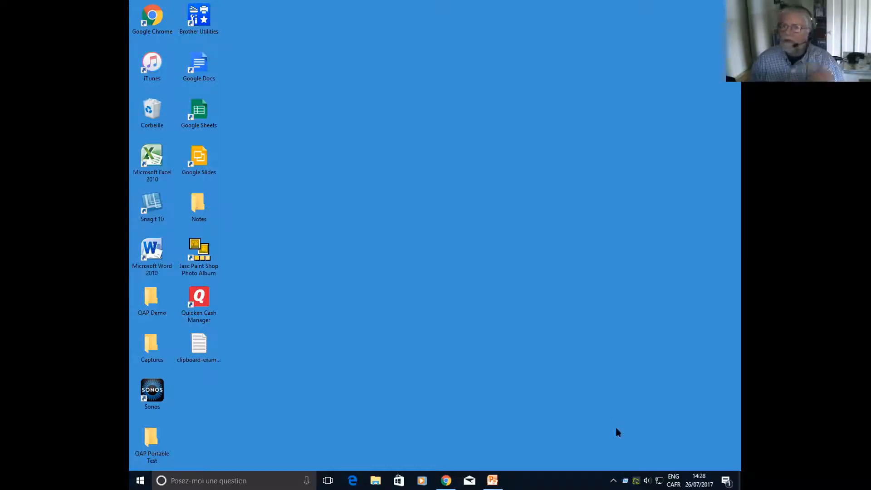
- Bring up the Quick Access Popup menu at three different spots on the desktop, closing it each time
middle_click(389, 209)
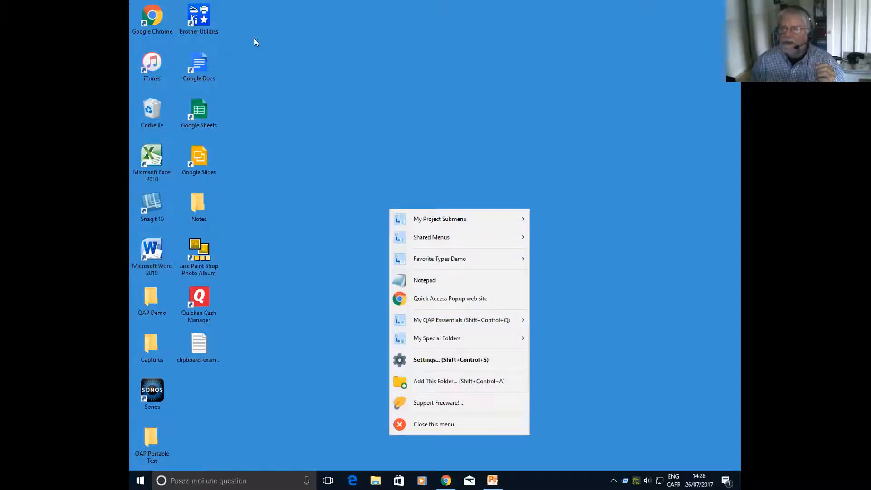
left_click(436, 426)
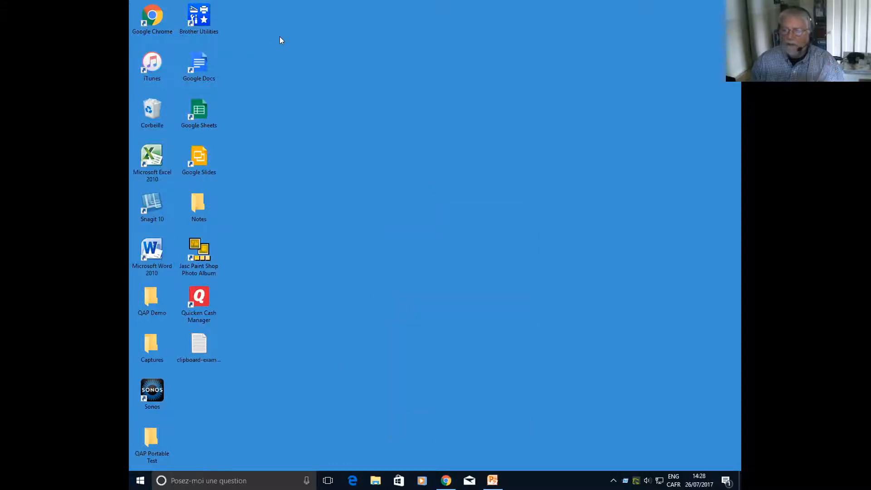
middle_click(264, 45)
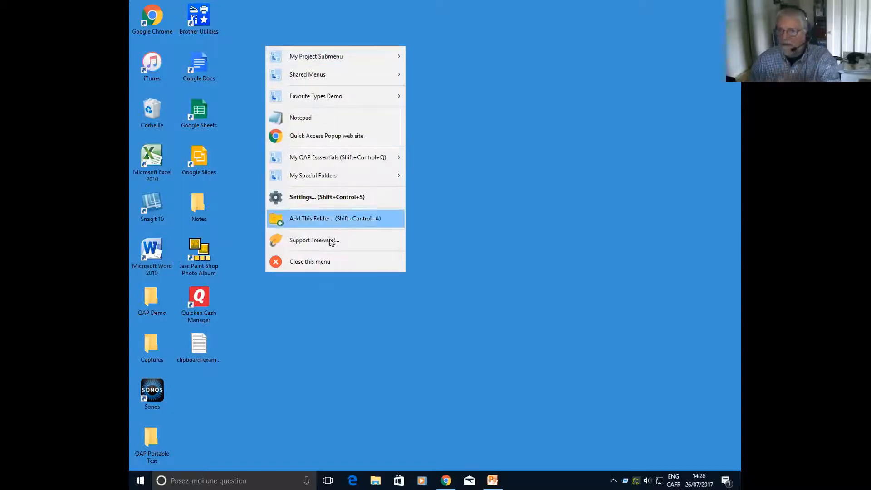
left_click(314, 263)
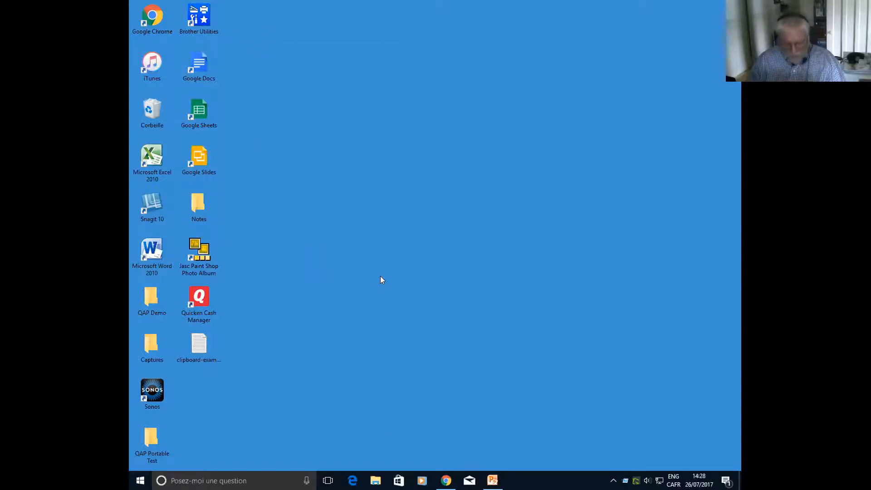
middle_click(380, 277)
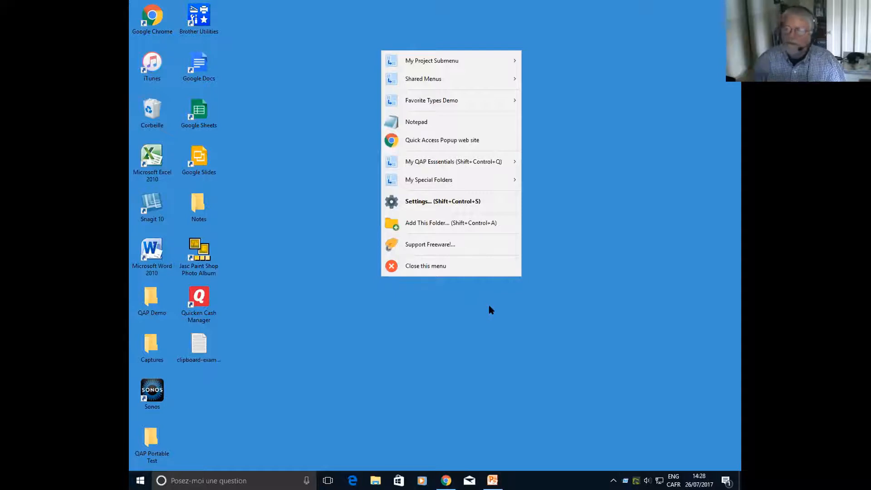
left_click(444, 268)
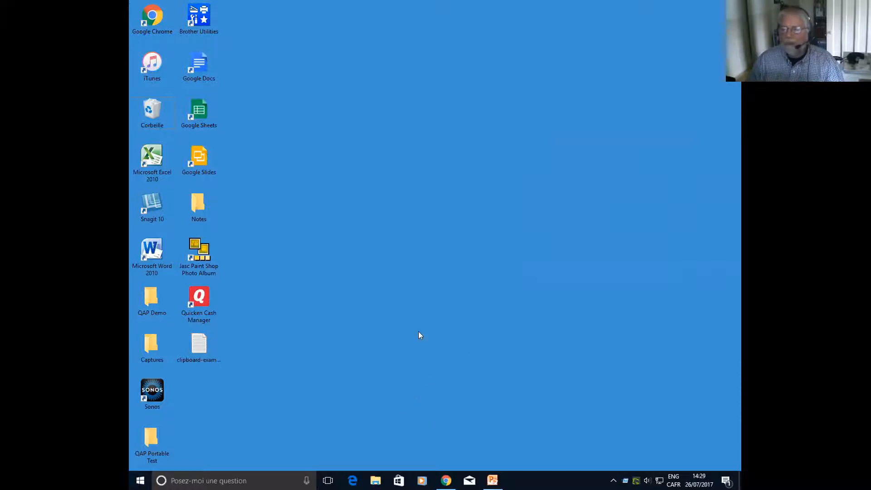
- Browse the popup menu's My Project Submenu and Shared Menus, and open Folder Example from Favorite Types Demo
middle_click(350, 164)
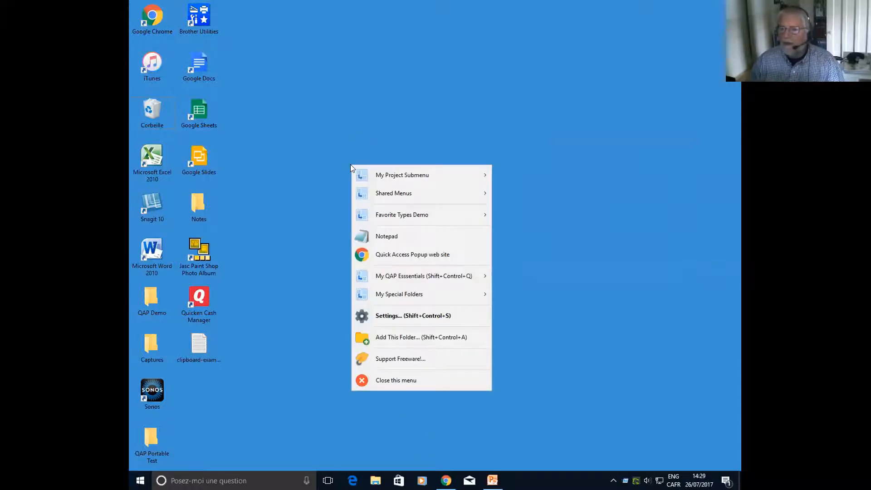
mouse_move(376, 168)
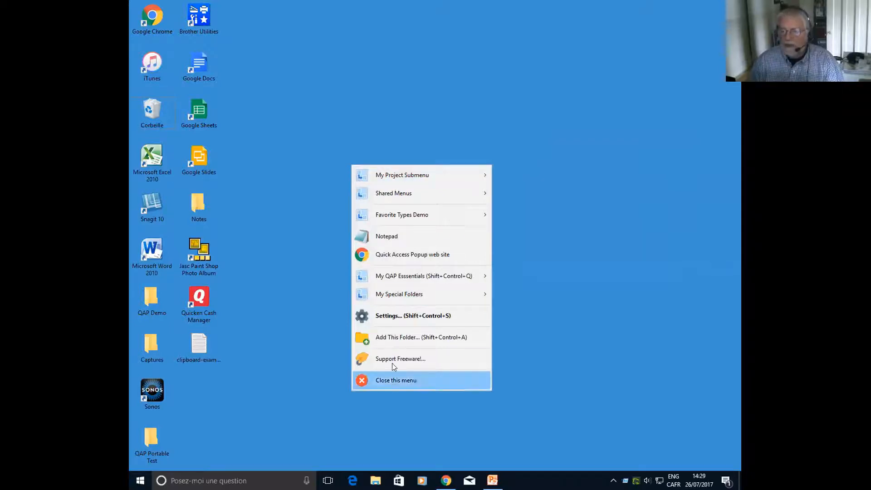
mouse_move(485, 172)
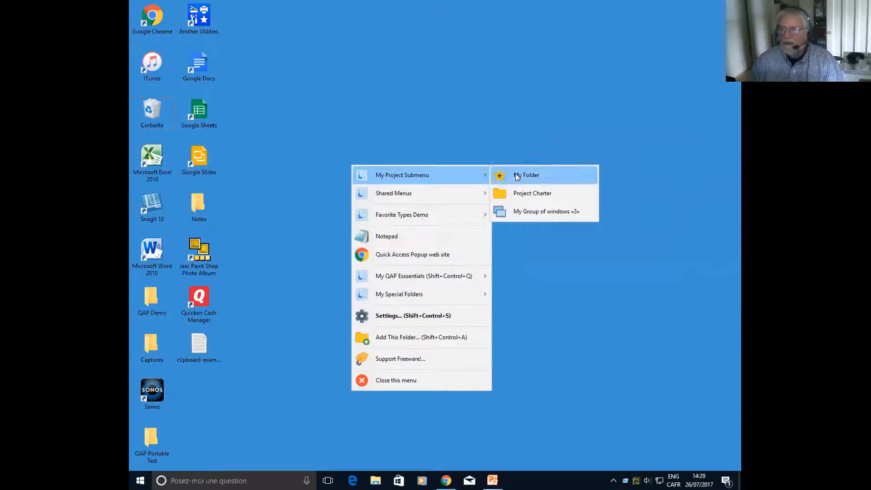
mouse_move(438, 195)
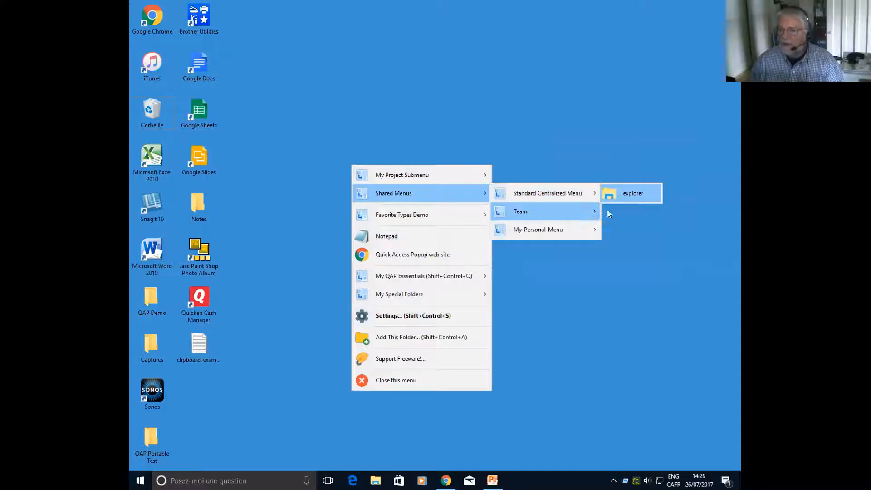
mouse_move(608, 213)
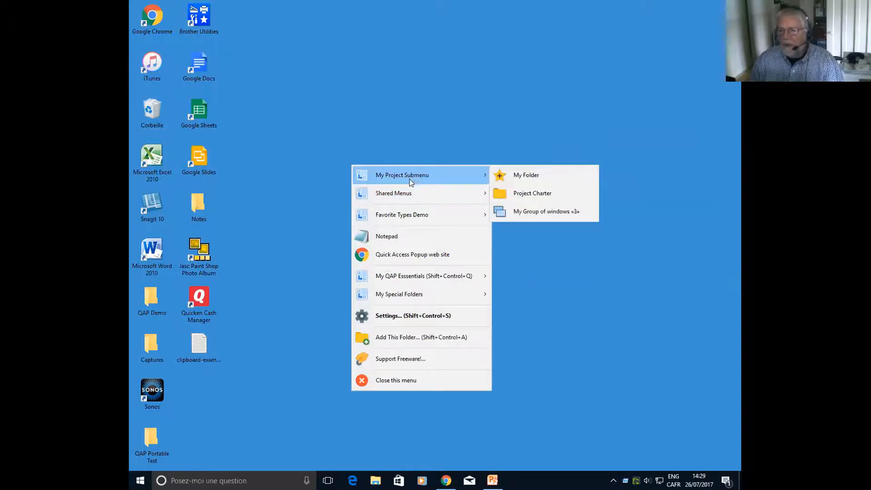
mouse_move(400, 214)
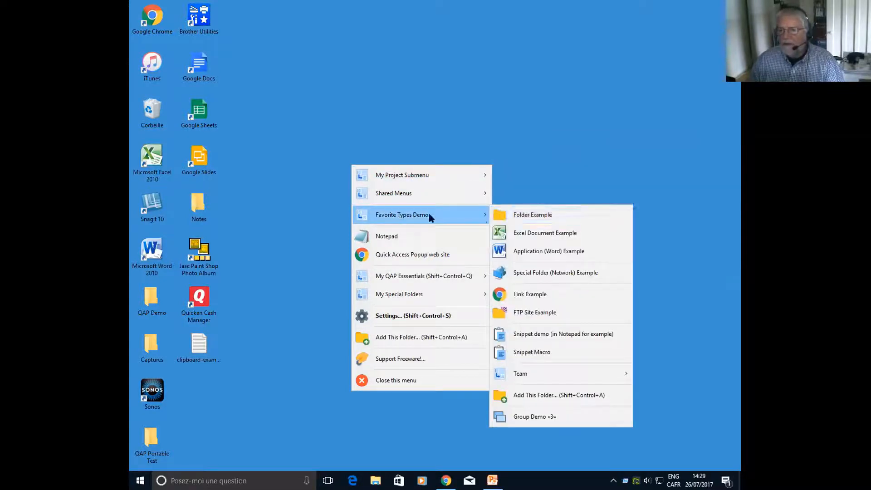
left_click(558, 216)
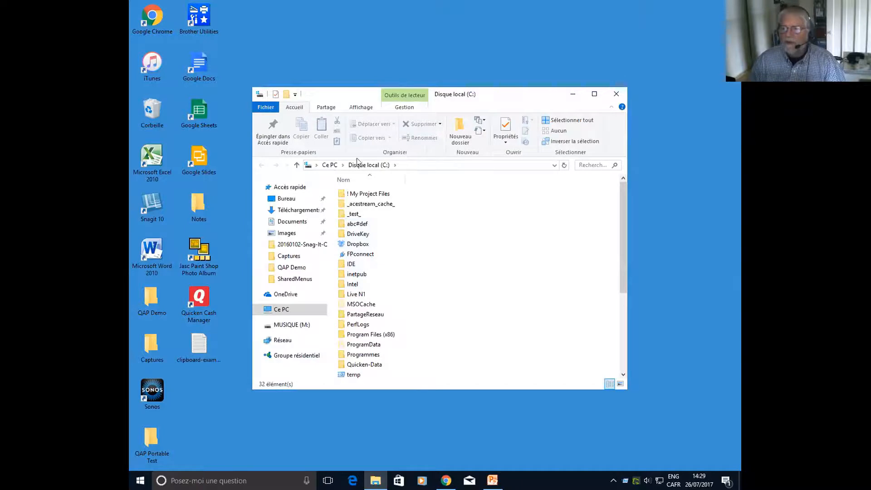
- Call up the popup menu over the open folder window and choose the Folder Example favorite again
middle_click(480, 243)
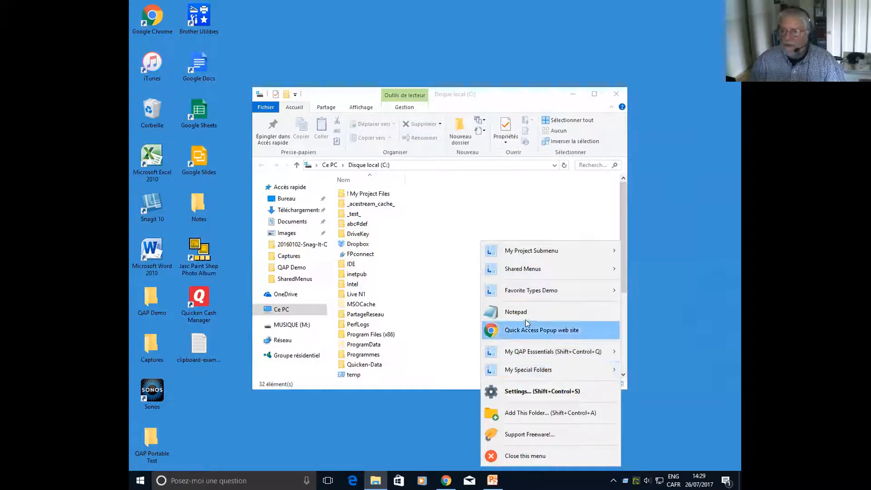
mouse_move(522, 290)
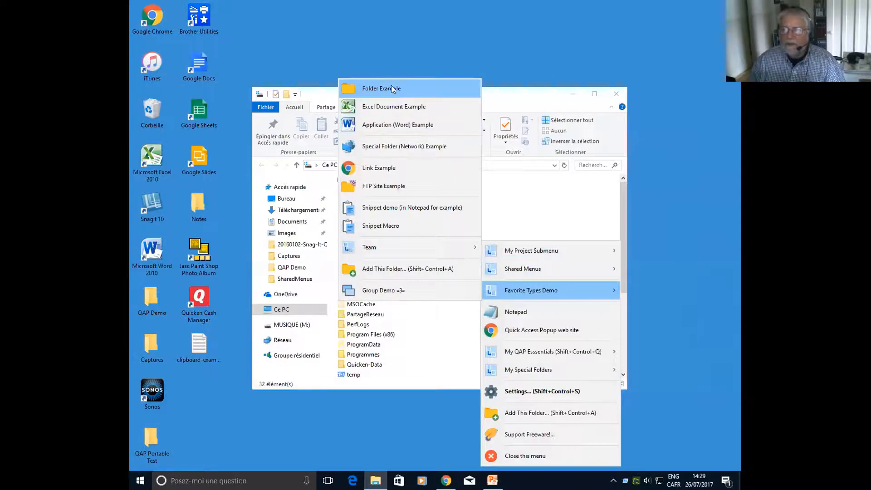
left_click(412, 88)
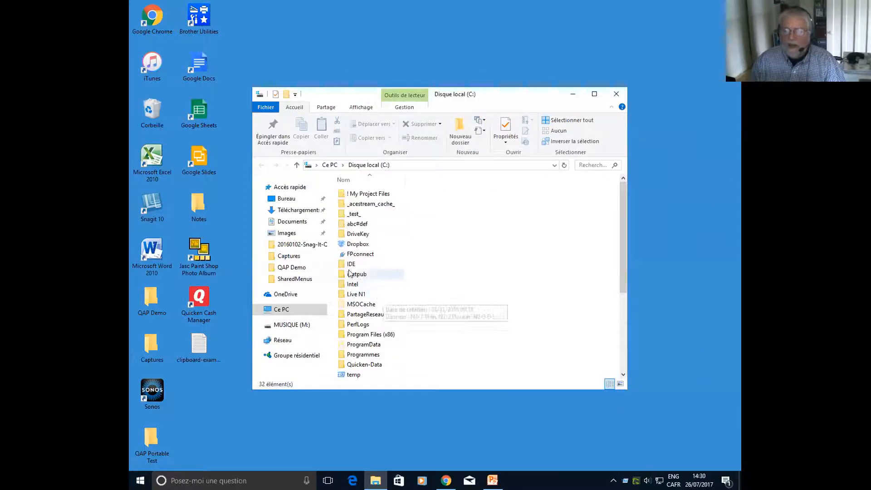
- Navigate in the folder window to C: > Dropbox > AutoHotkey > CSVBuddy
double_click(358, 245)
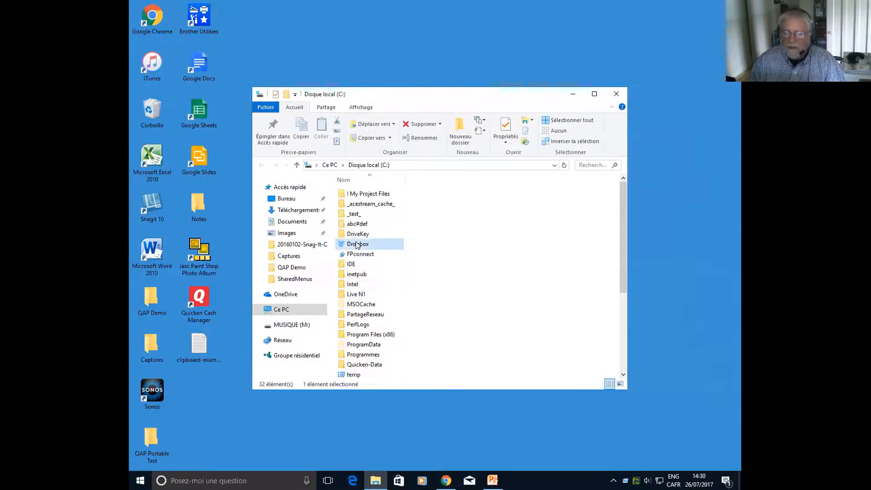
double_click(359, 272)
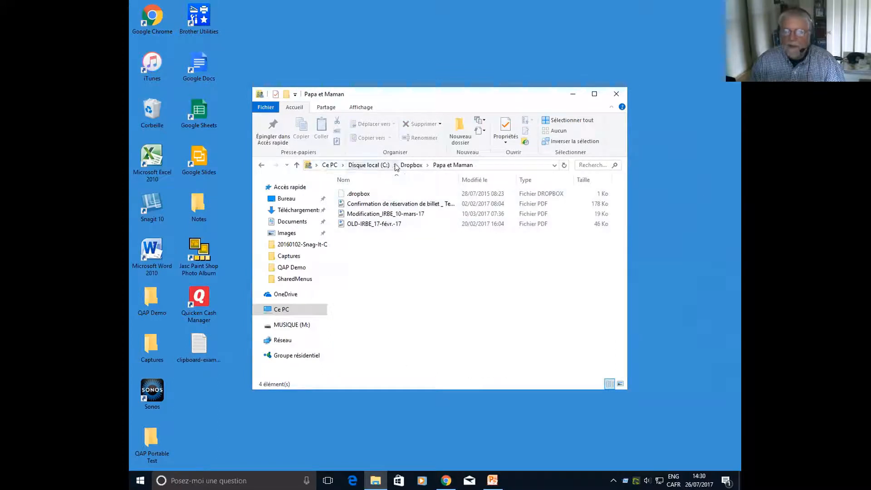
left_click(411, 165)
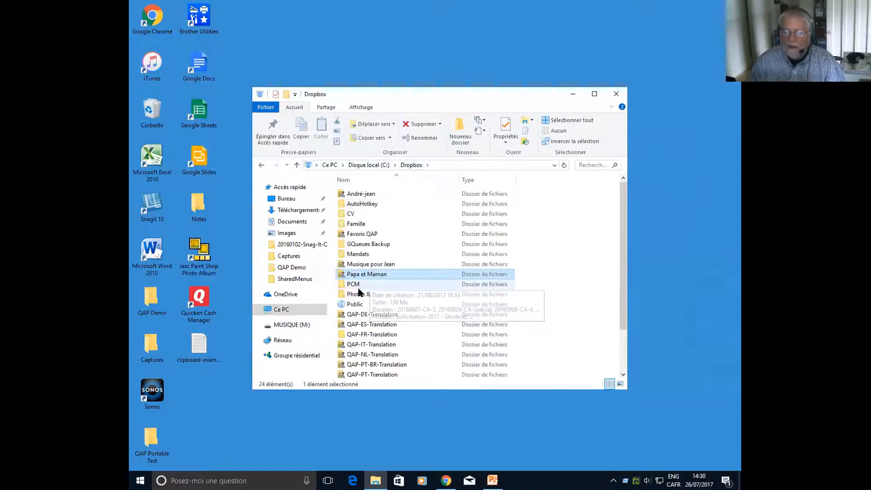
double_click(360, 203)
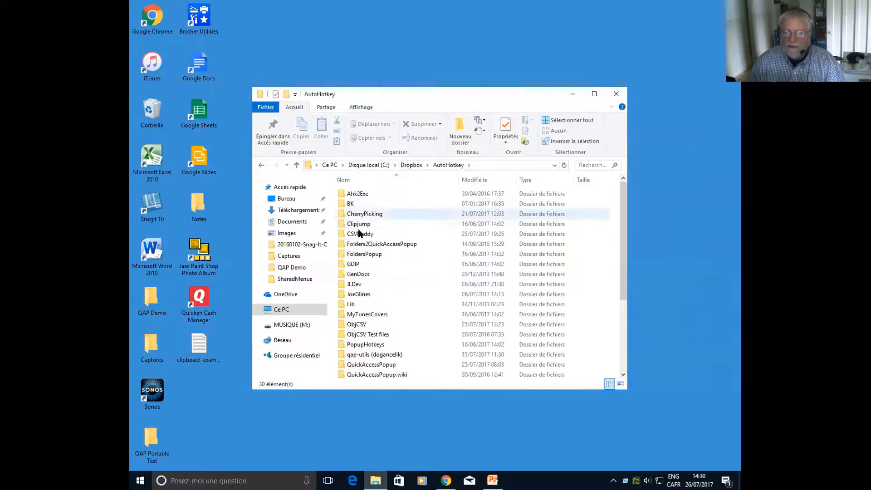
double_click(359, 234)
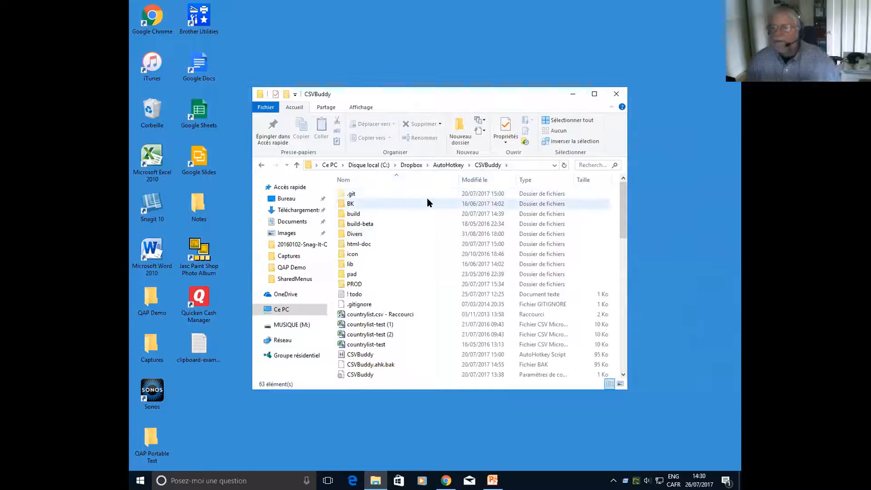
- Switch the CSVBuddy folder window back to the C: drive with the popup menu's Folder Example favorite
middle_click(444, 262)
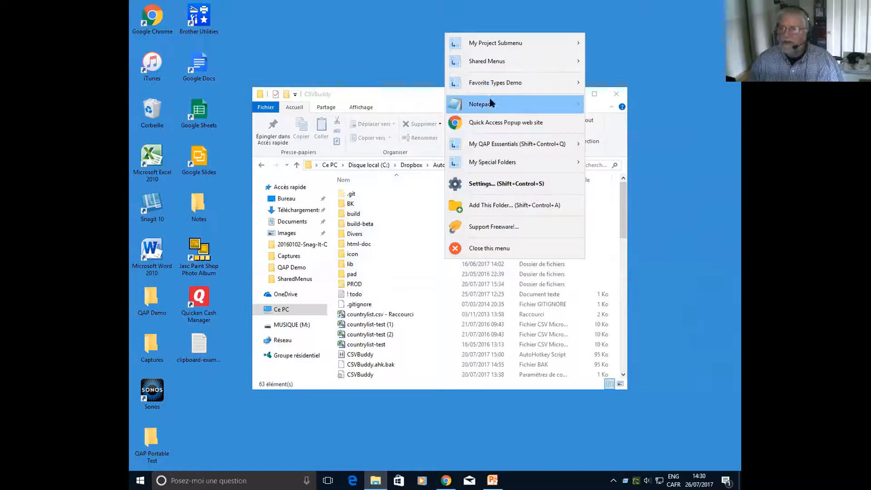
mouse_move(567, 83)
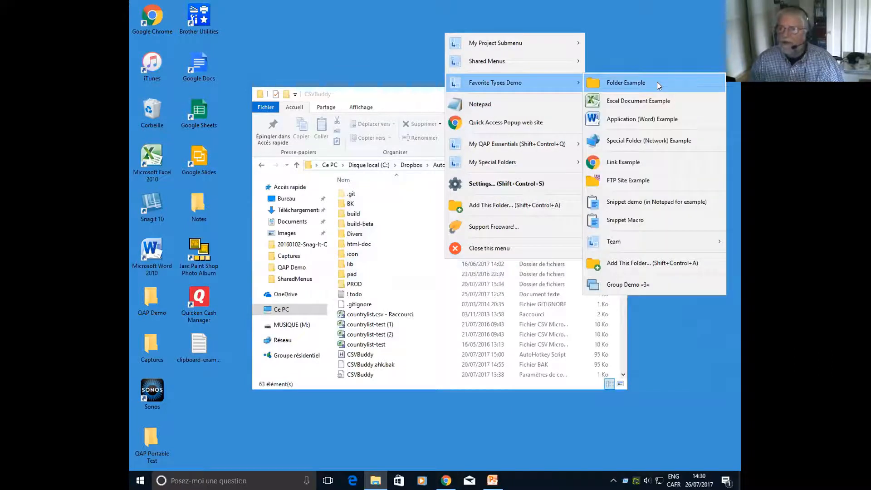
left_click(425, 278)
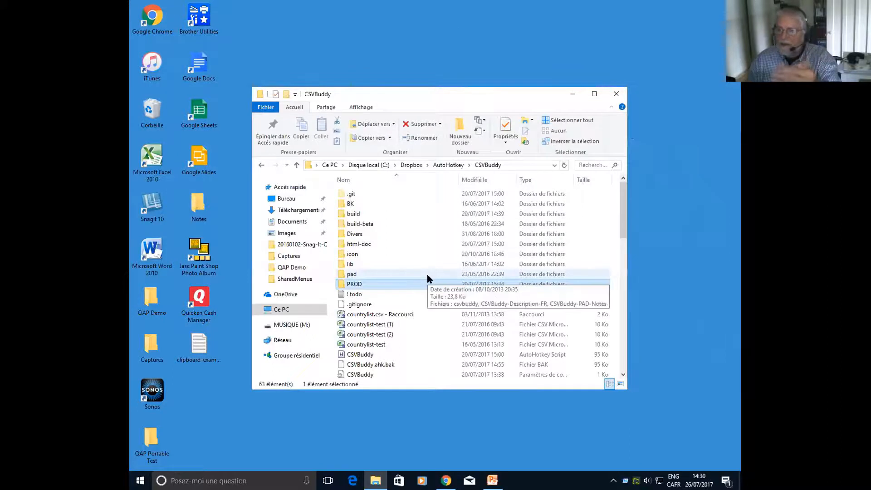
middle_click(426, 274)
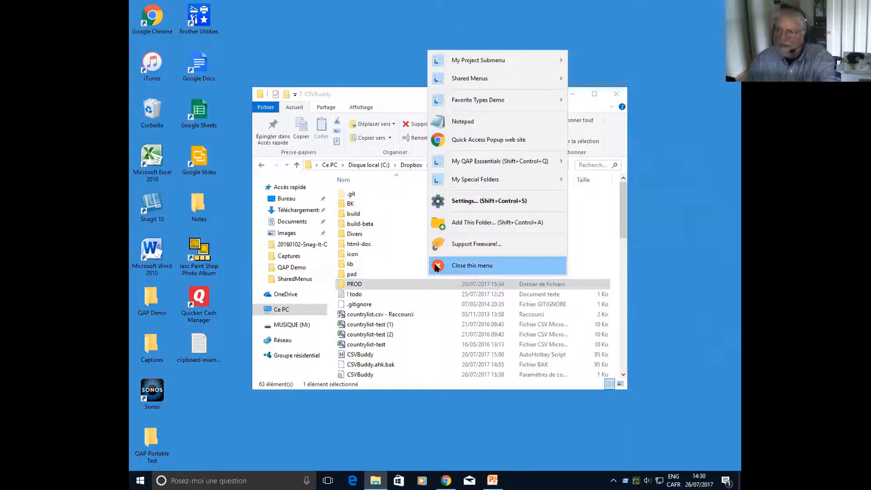
mouse_move(489, 101)
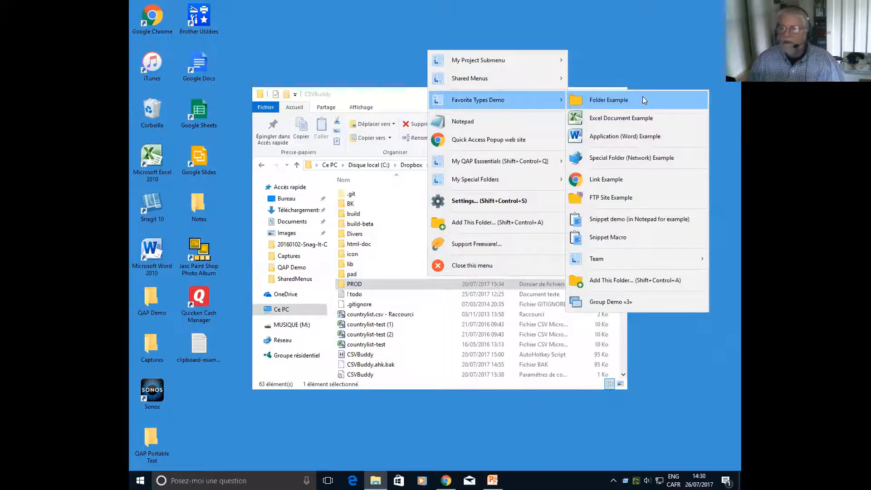
key("Return")
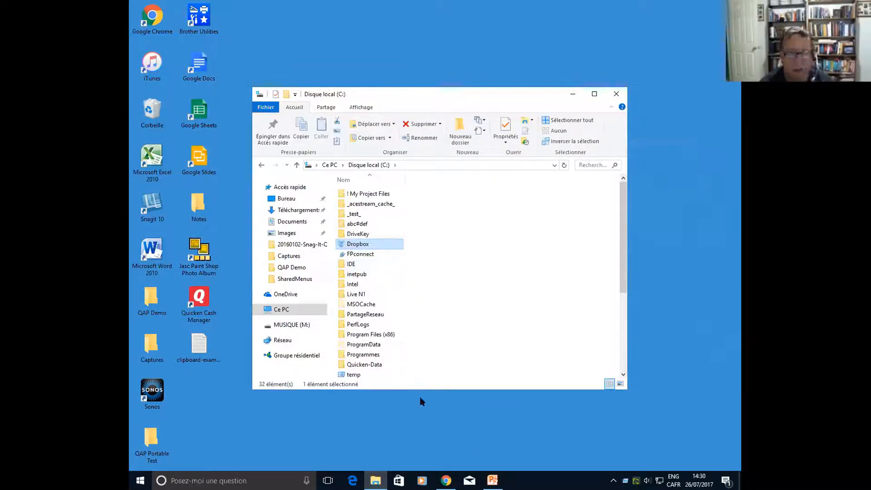
left_click(482, 241)
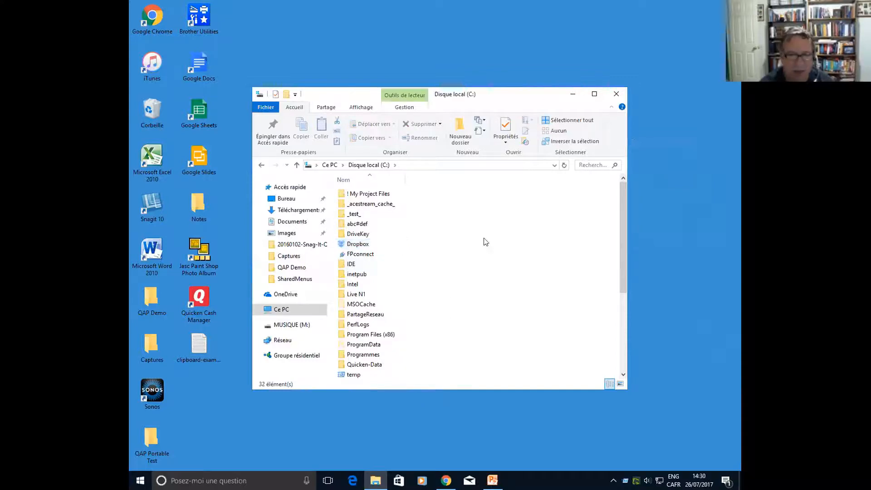
middle_click(412, 226)
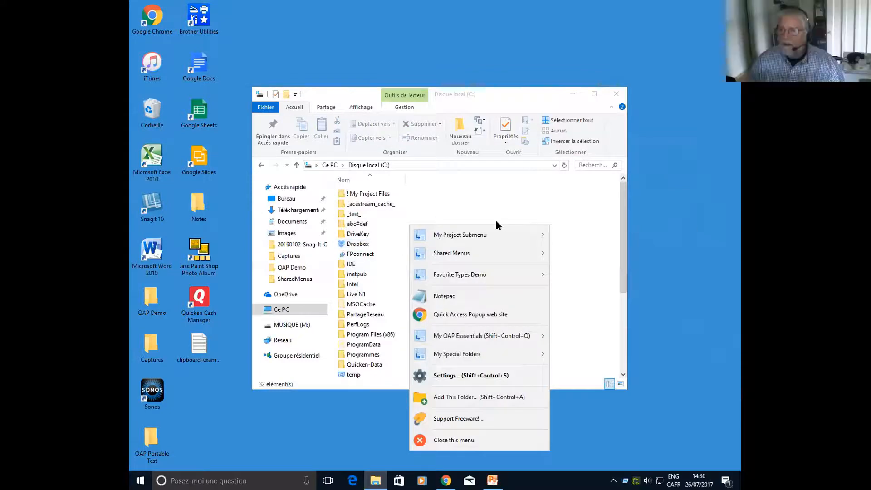
left_click(408, 199)
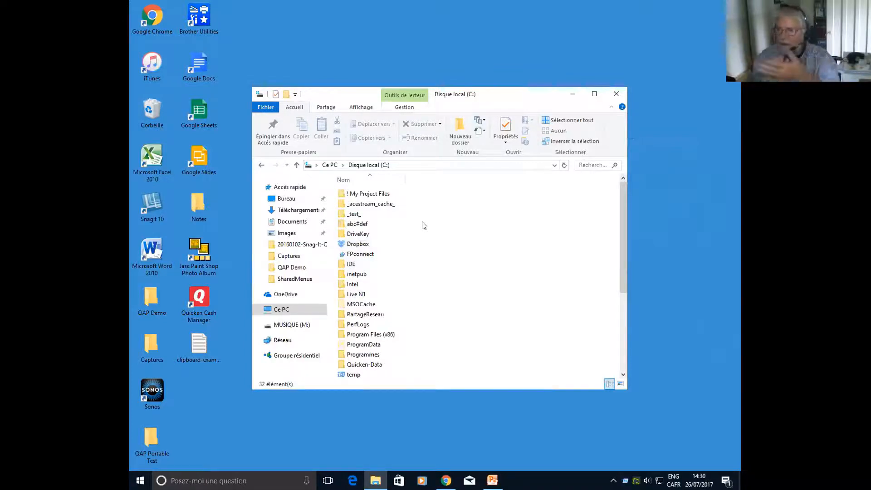
left_click(368, 234)
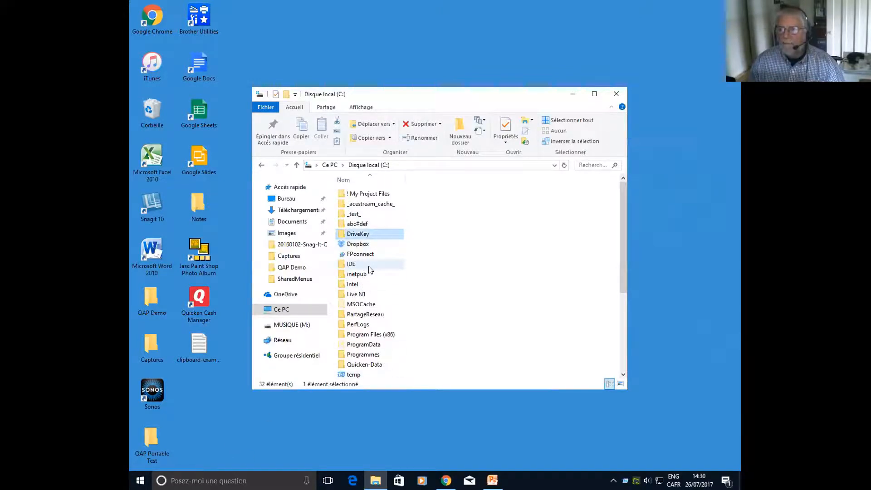
- Find and launch Notepad with a Windows search for "notepad", and bring up its dialog for opening a file
left_click(228, 480)
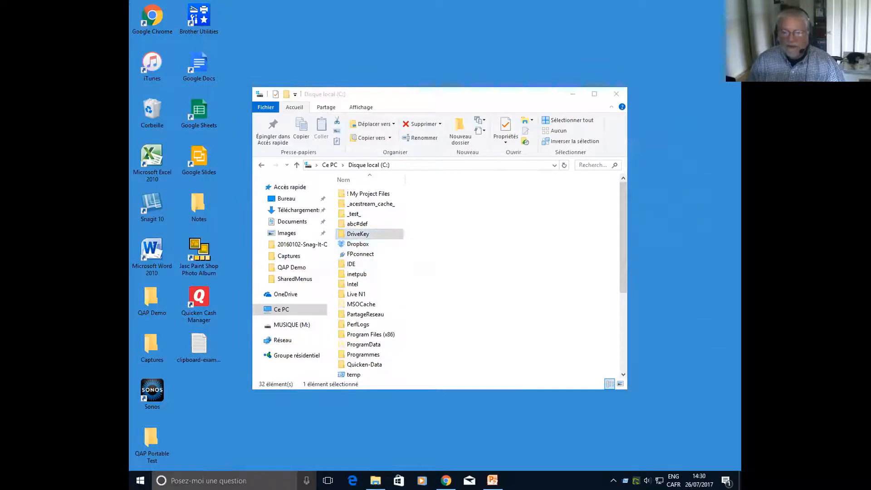
type("notepa")
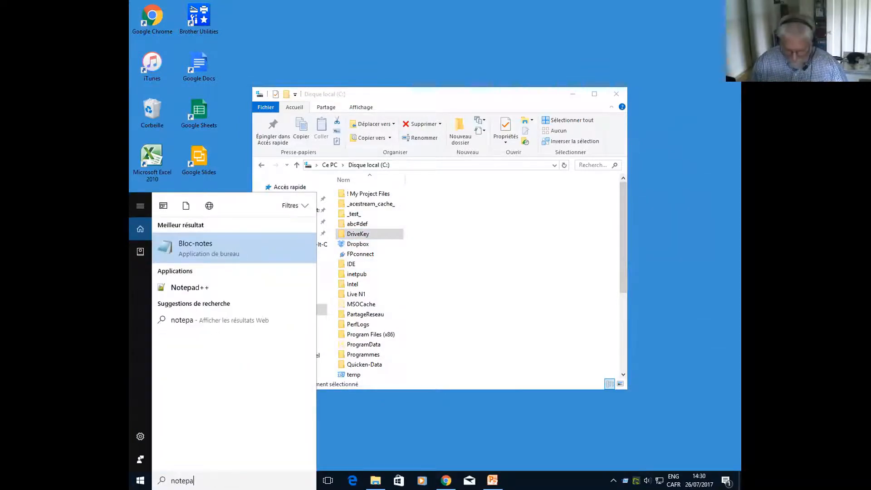
type("d")
key("Return")
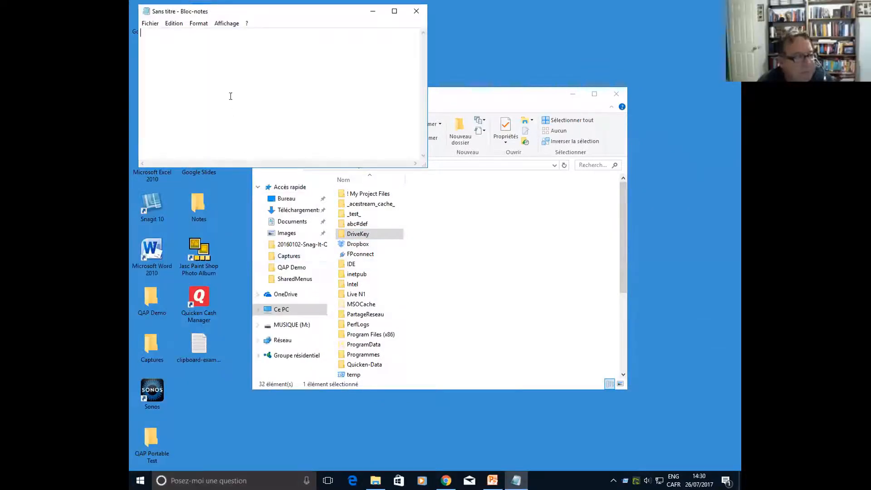
left_click(156, 28)
left_click(167, 43)
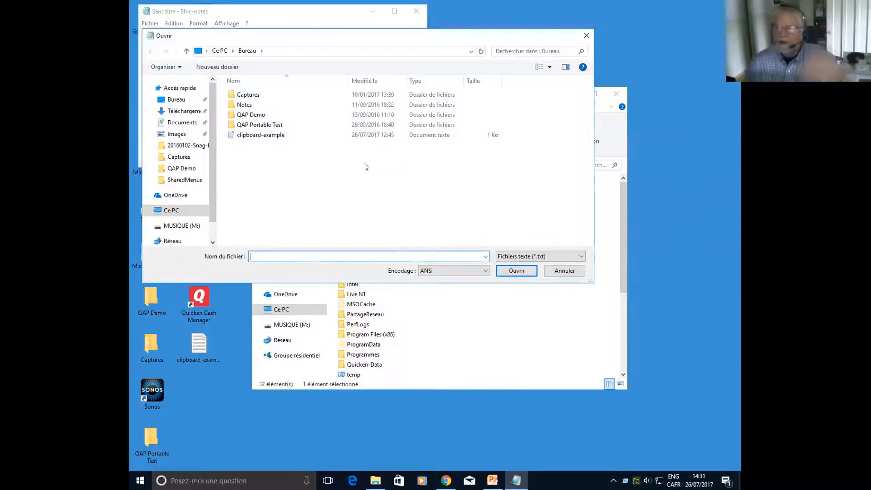
- Switch Notepad's Open dialog to the C: drive with the popup menu's Folder Example favorite, and close Notepad without opening a file
middle_click(309, 165)
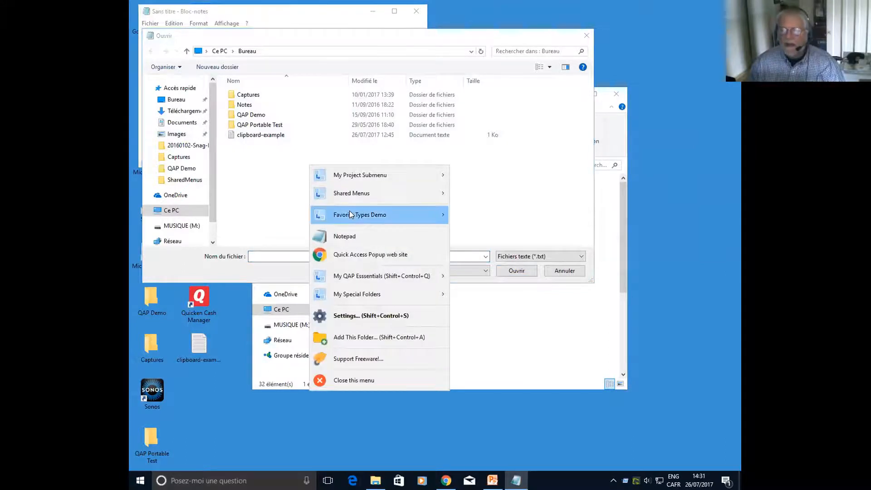
mouse_move(405, 213)
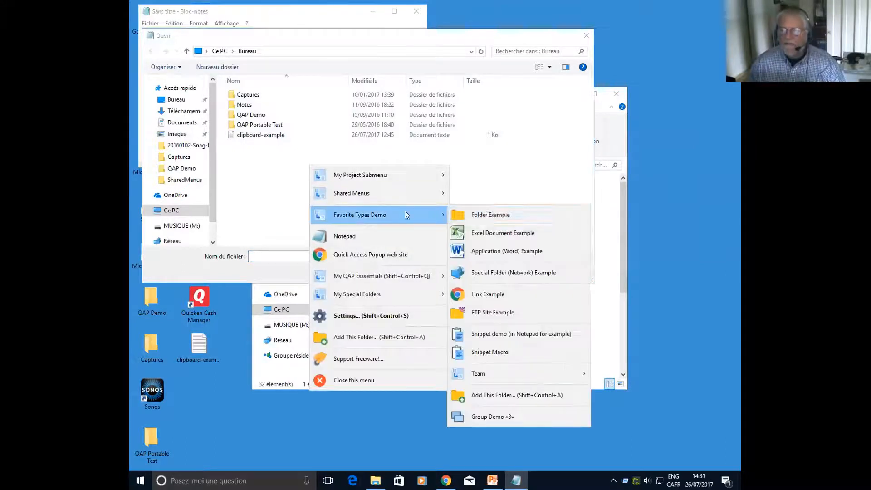
left_click(515, 214)
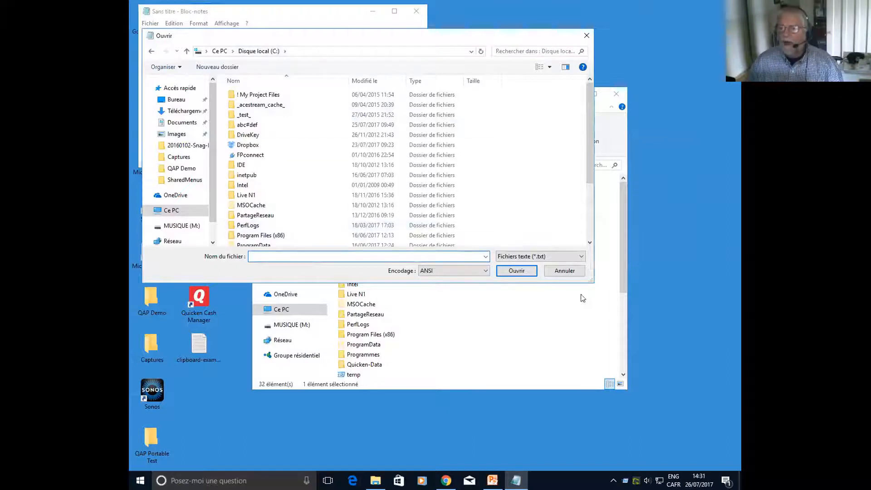
left_click(565, 270)
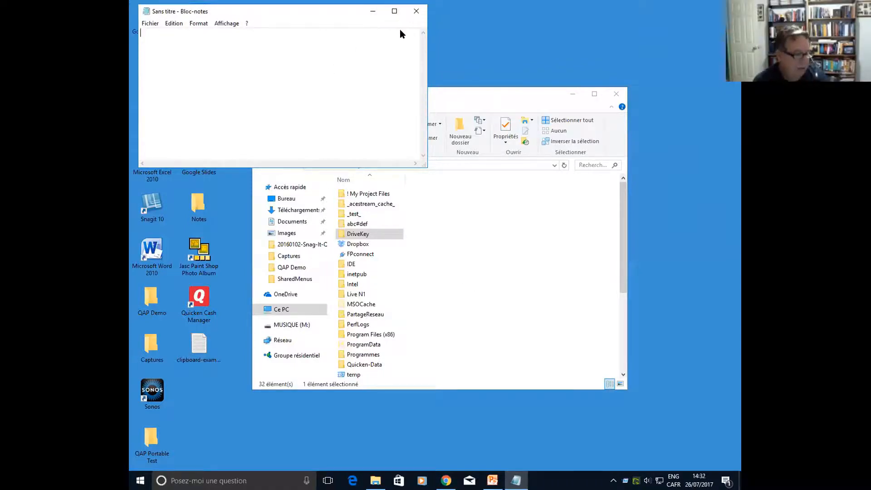
key("alt+F4")
- Open the Excel Document Example favorite from Favorite Types Demo in the popup menu, and close the workbook to return to the folder window
middle_click(439, 208)
mouse_move(461, 217)
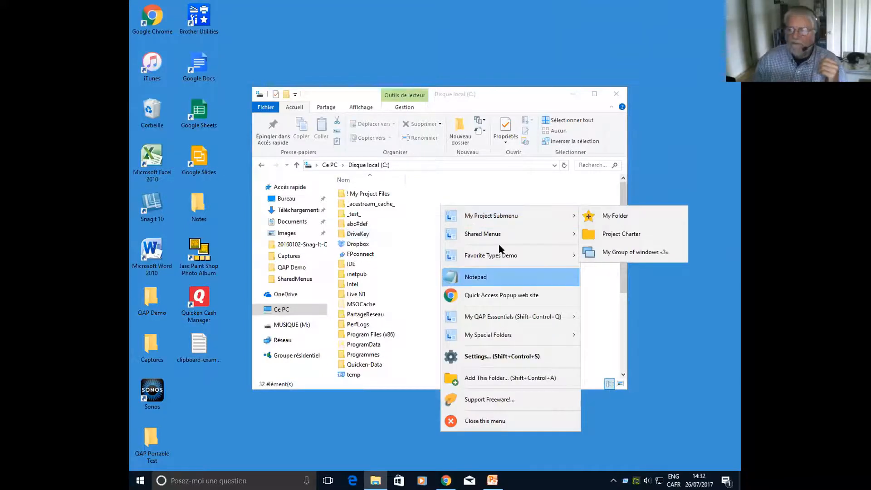
mouse_move(514, 260)
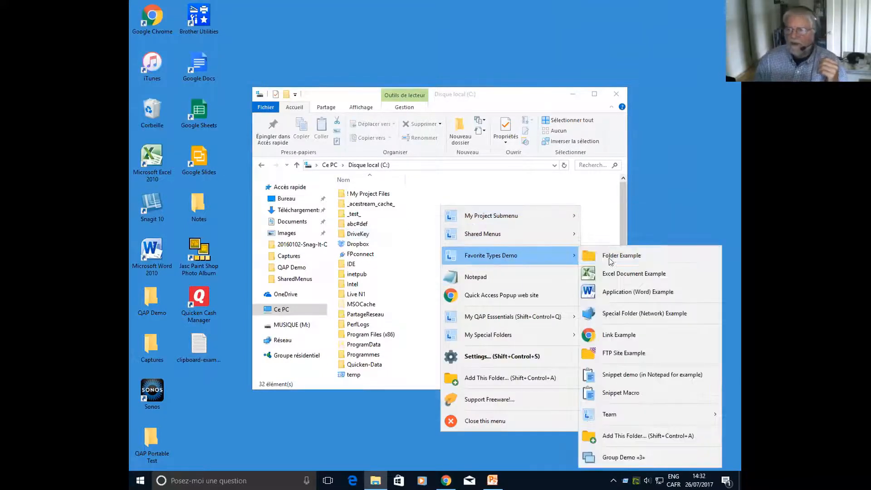
left_click(643, 274)
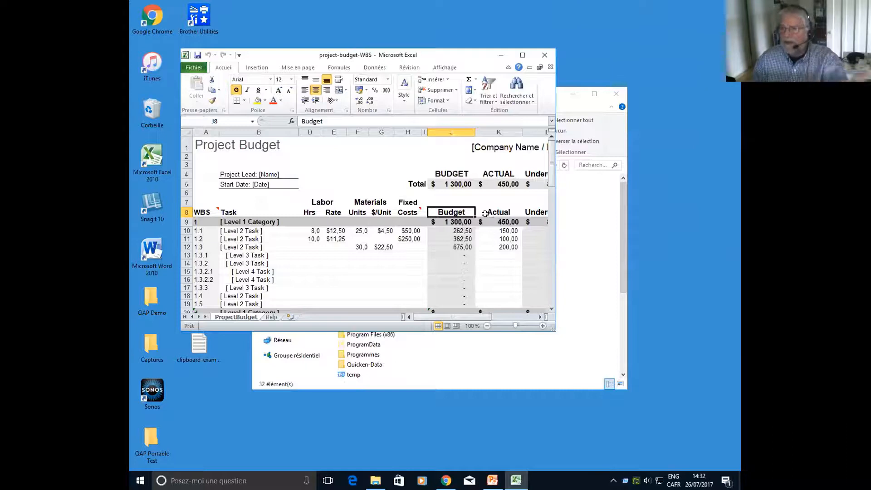
left_click(544, 55)
left_click(461, 252)
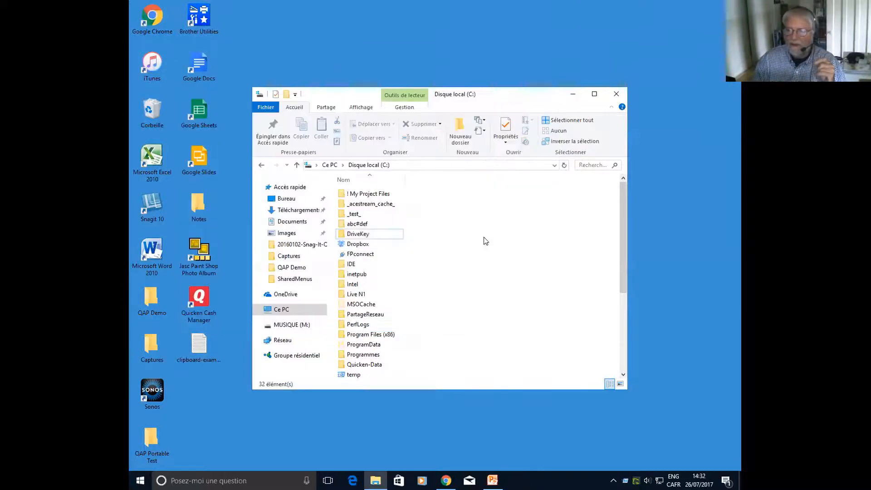
- Launch the Application (Word) Example favorite, and switch the folder window to the Special Folder (Network) Example favorite with the popup menu
middle_click(484, 239)
mouse_move(576, 286)
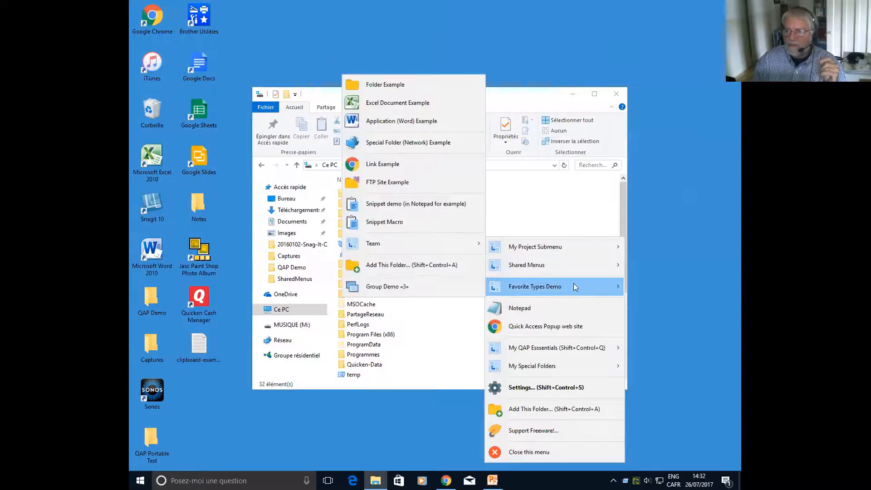
left_click(424, 121)
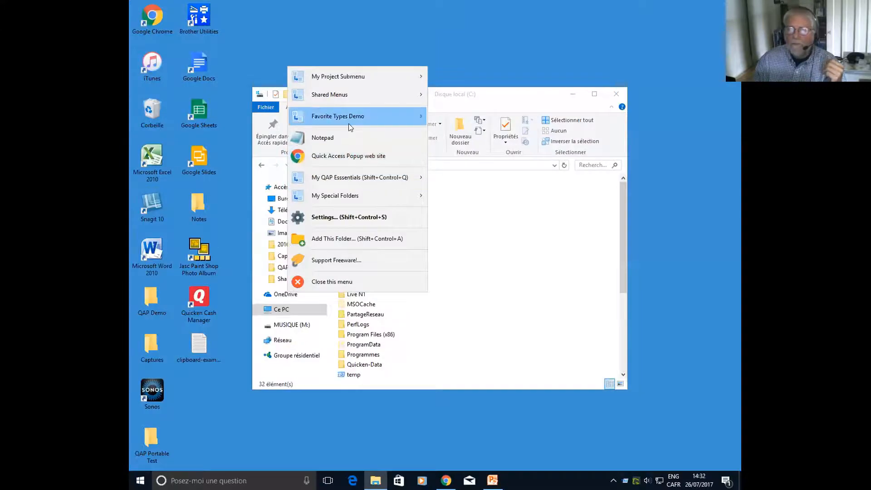
mouse_move(386, 119)
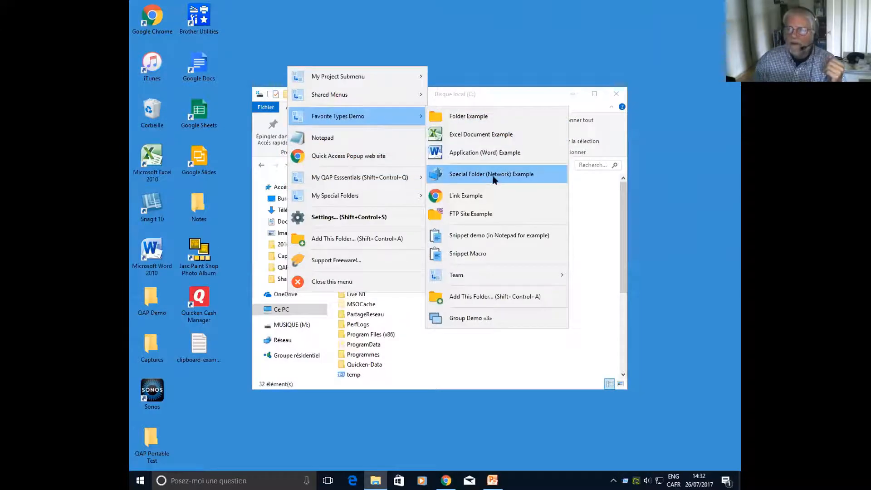
left_click(494, 178)
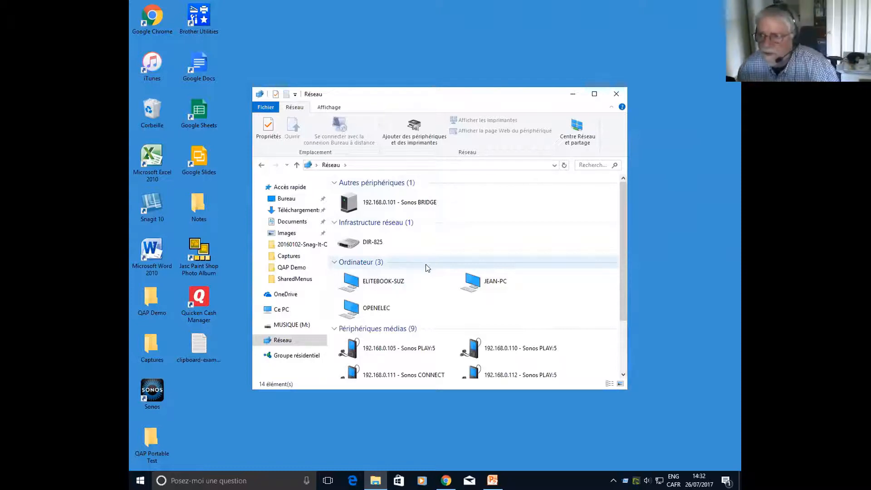
- Open the Link Example favorite from Favorite Types Demo, and try the FTP Site Example favorite in the folder window
middle_click(401, 249)
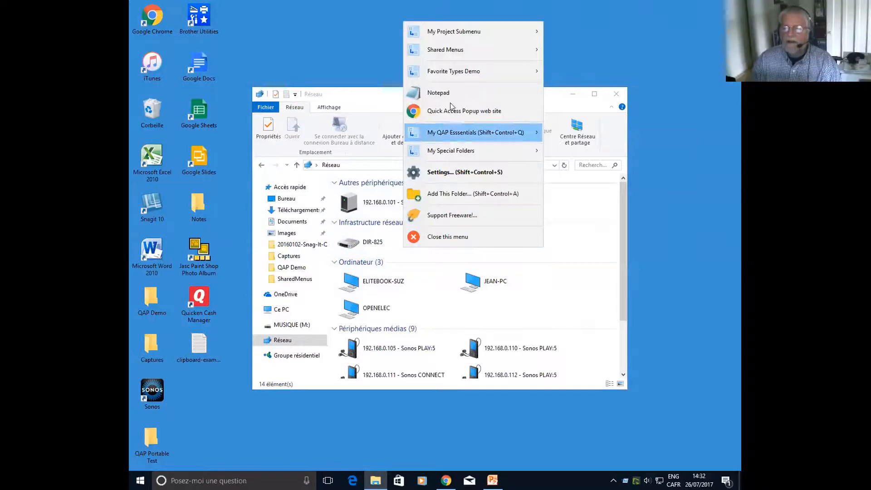
mouse_move(452, 131)
mouse_move(624, 133)
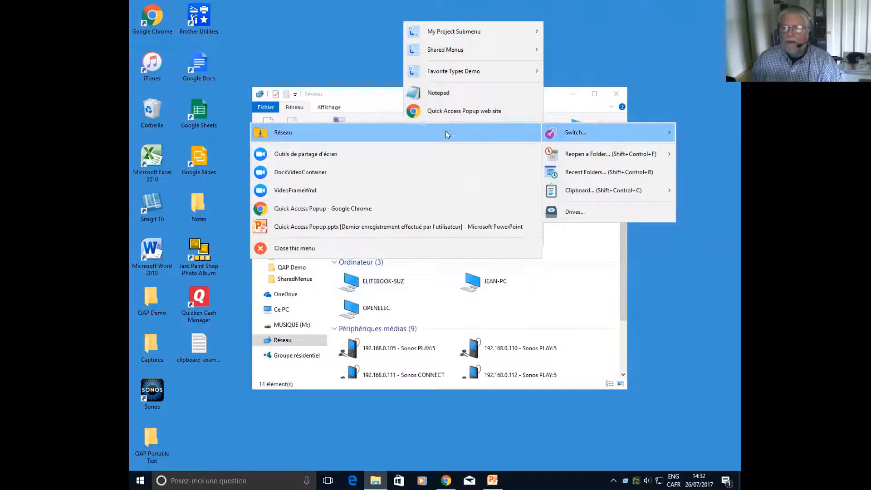
mouse_move(467, 71)
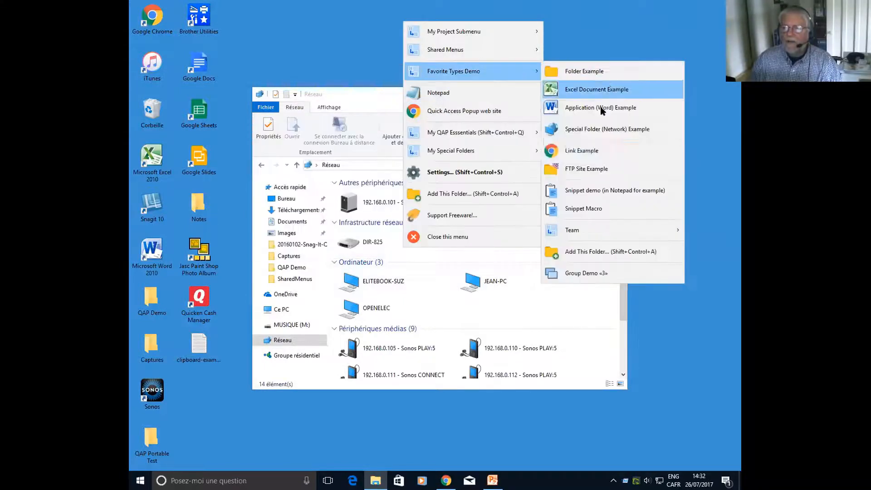
left_click(595, 151)
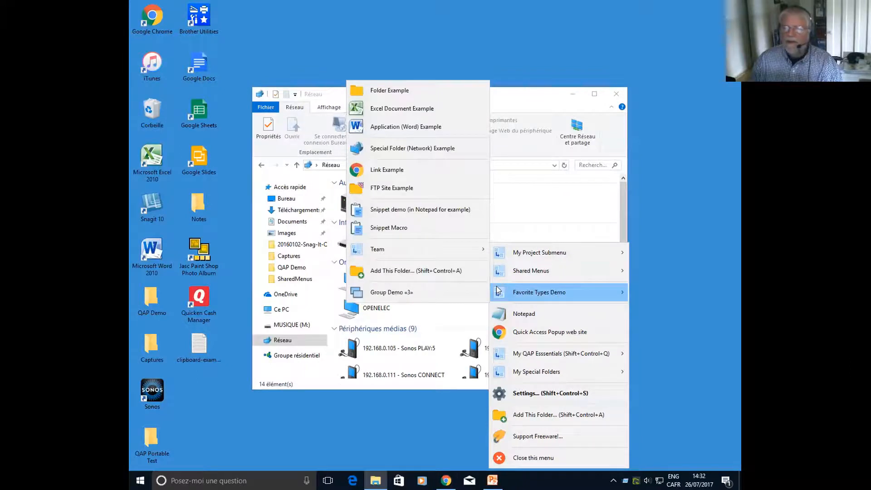
left_click(405, 186)
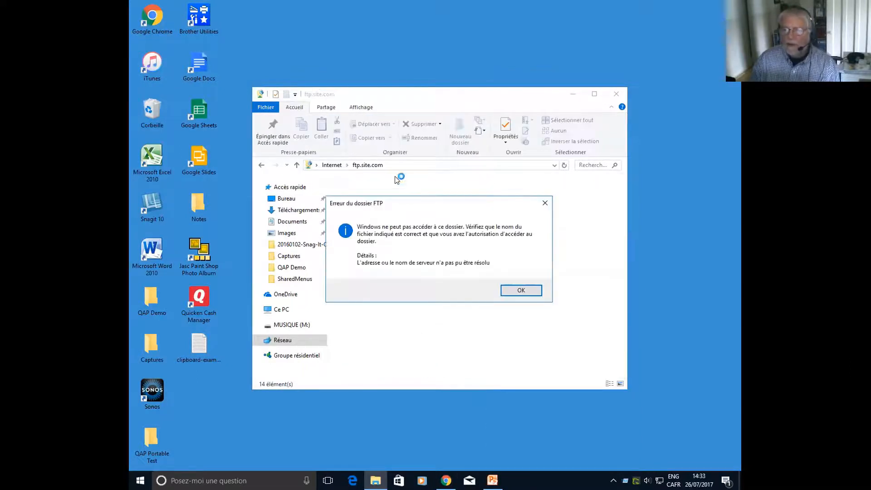
left_click(512, 293)
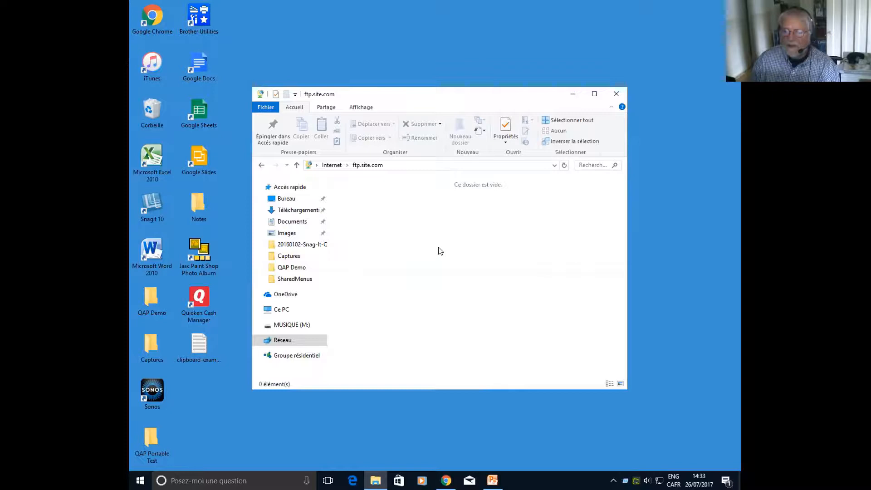
middle_click(424, 241)
left_click(401, 212)
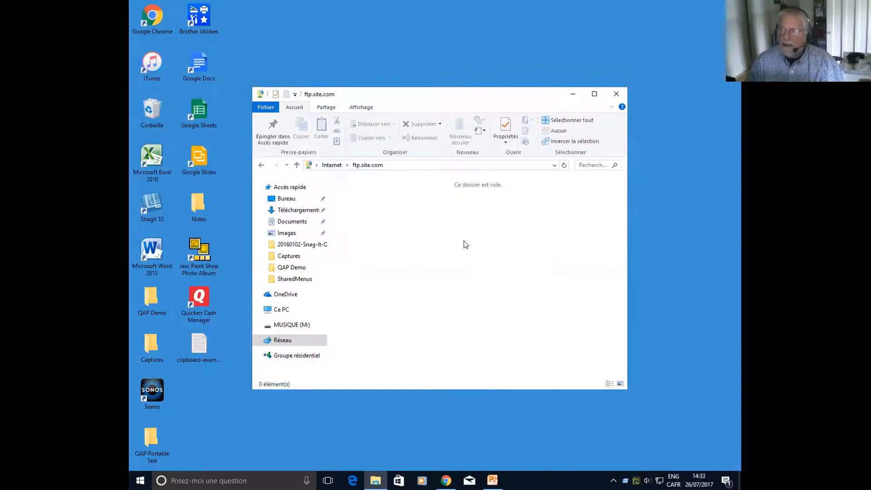
middle_click(467, 253)
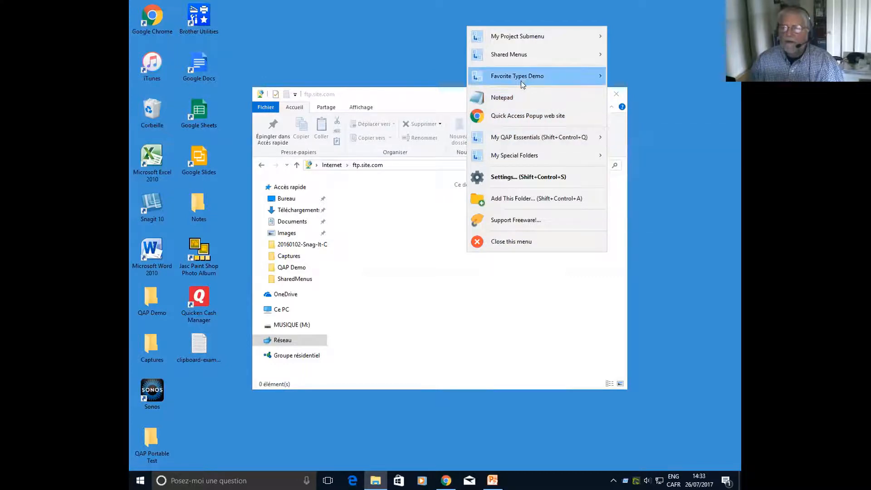
mouse_move(519, 77)
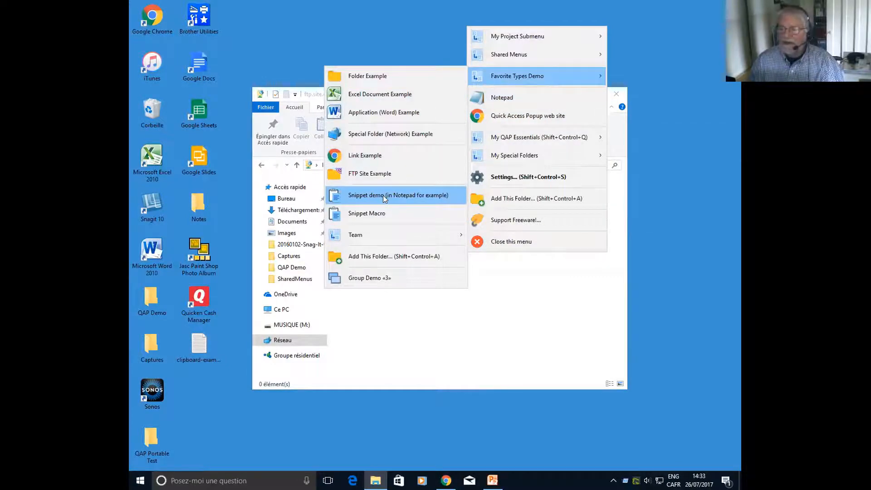
left_click(447, 305)
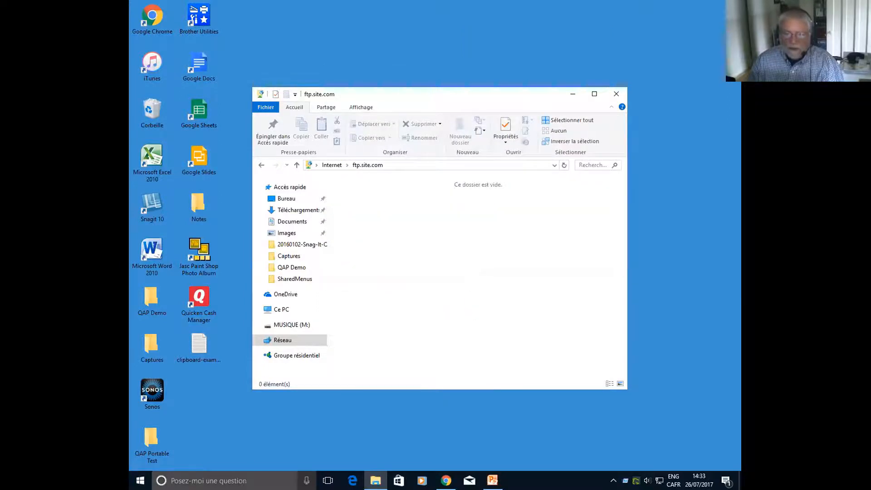
- Launch Notepad from the Windows search to get an empty document for the snippet demo
left_click(209, 480)
type("no")
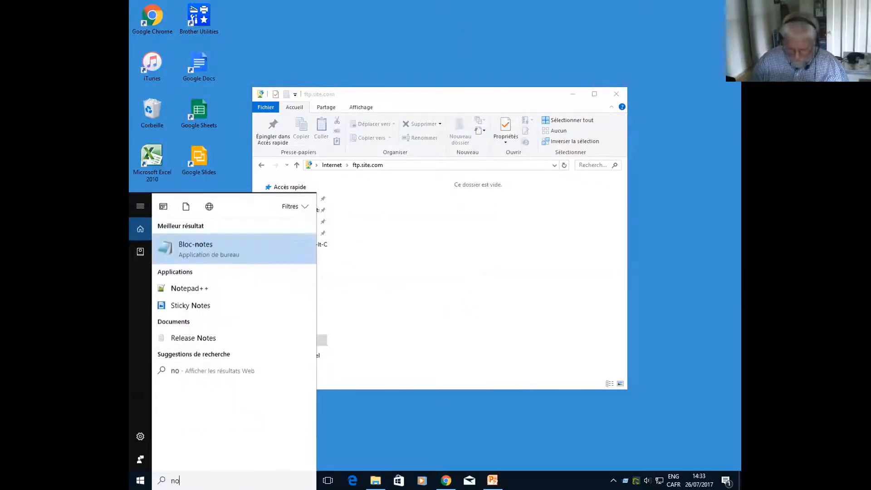
type("tepad")
key("Return")
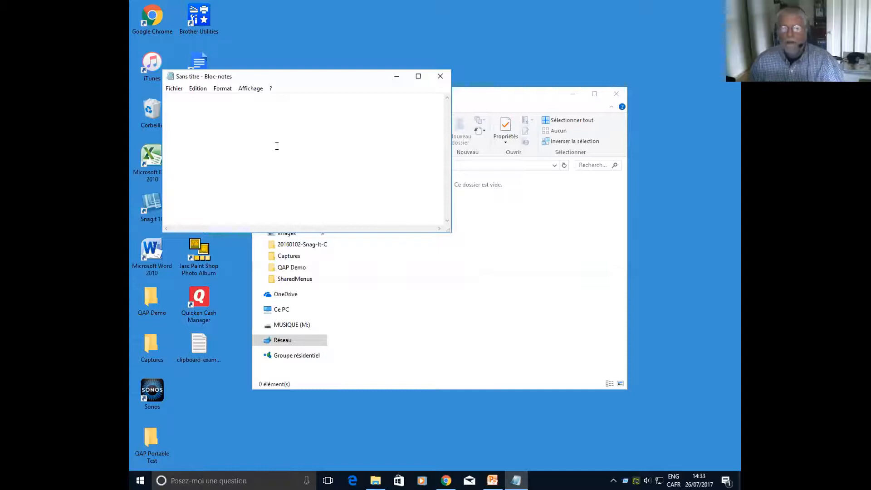
- Insert the text of the "Snippet demo (in Notepad for example)" favorite into the empty Notepad document and add a line break after it
middle_click(214, 119)
mouse_move(266, 169)
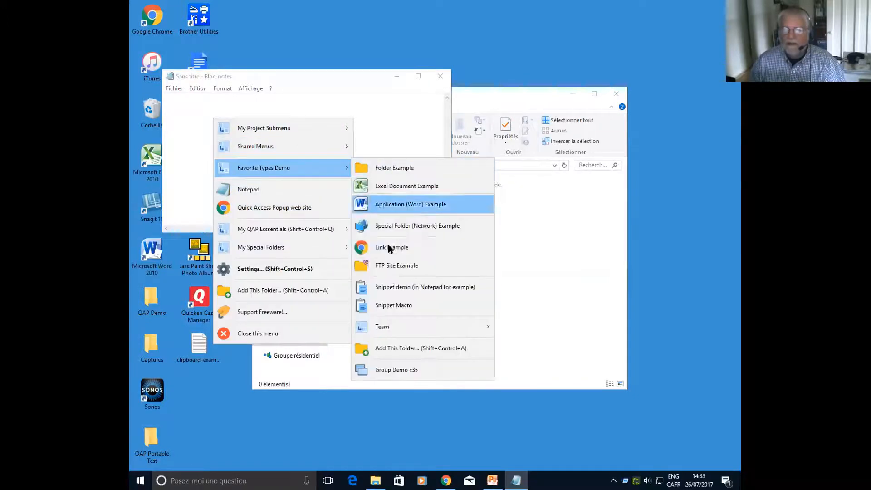
left_click(430, 287)
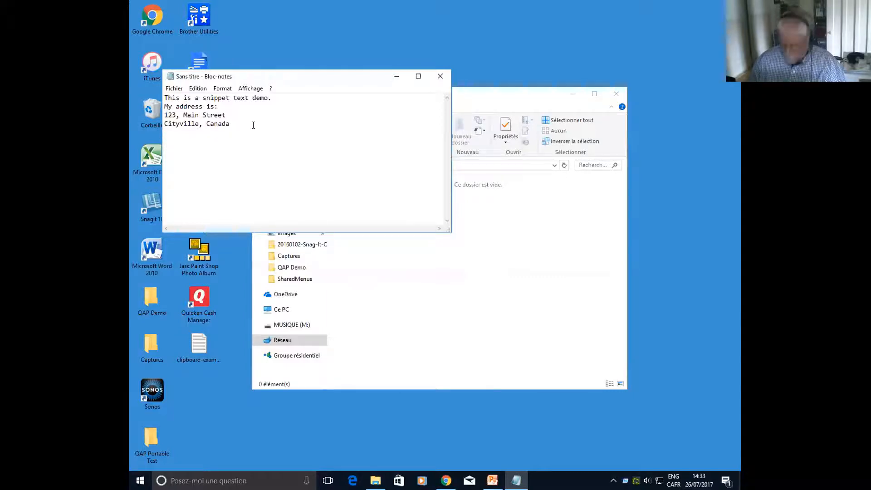
key("Return")
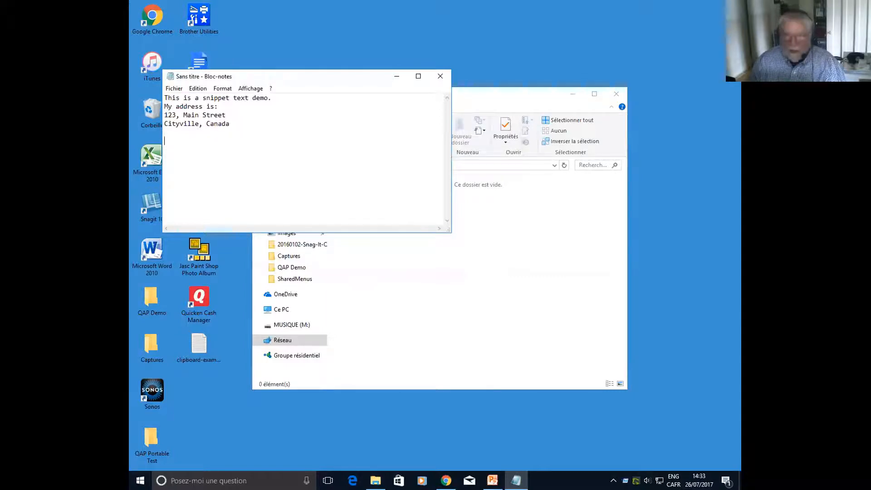
- Run the Snippet Macro favorite from Favorite Types Demo and move the new Notepad window away from the first one
middle_click(202, 145)
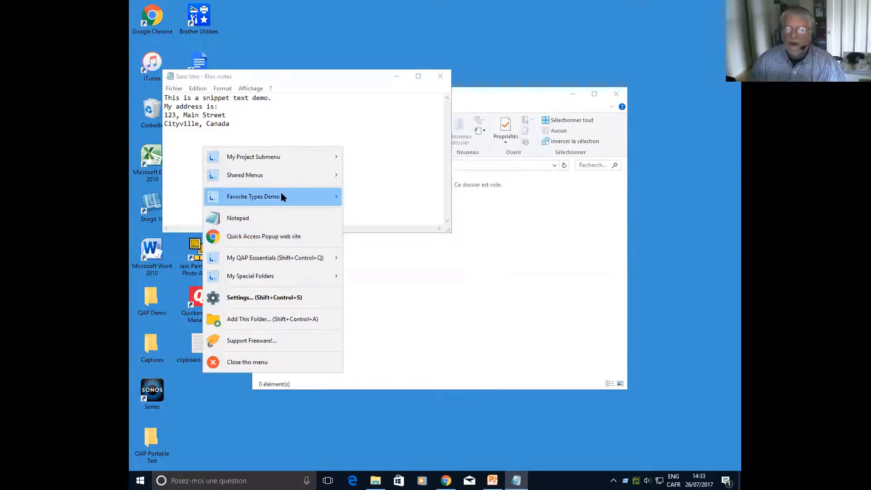
mouse_move(281, 193)
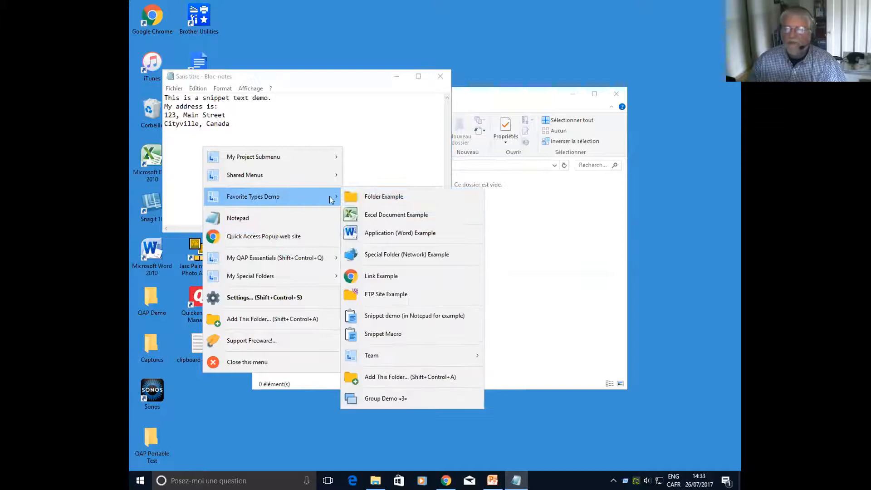
left_click(381, 332)
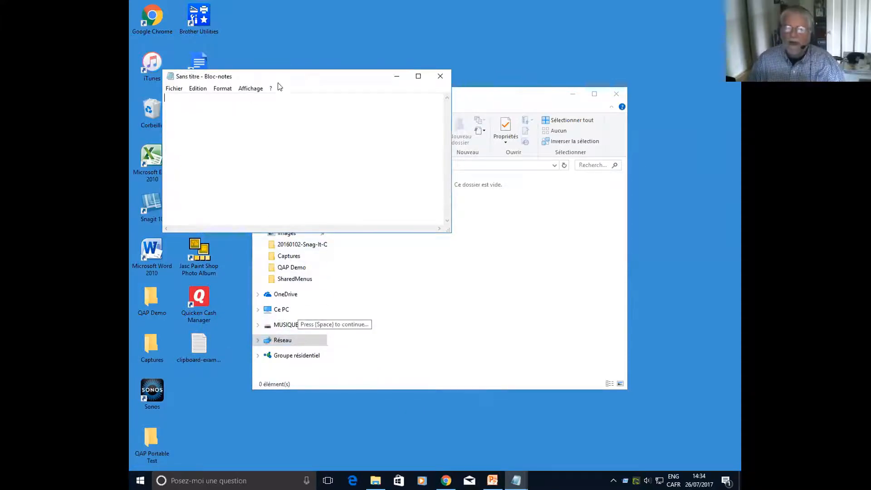
left_click_drag(290, 77, 351, 105)
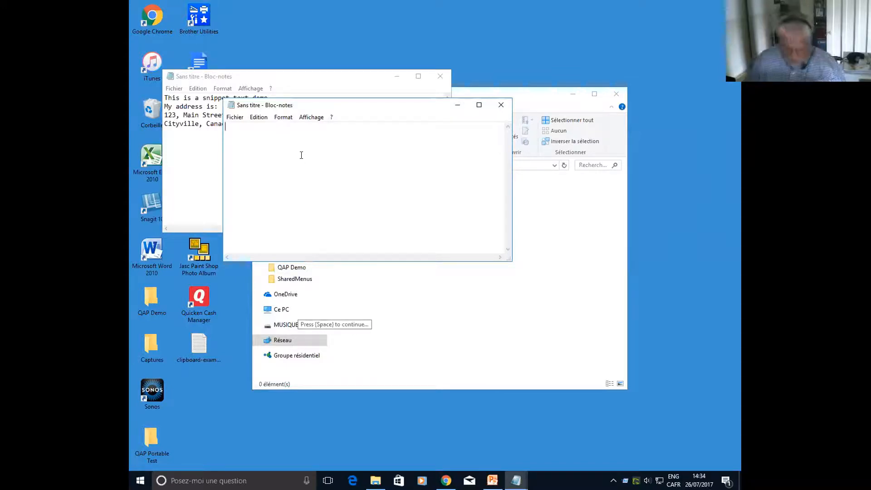
- Write "something" in the new empty Notepad document while the macro is paused
type("som")
key("BackSpace")
key("BackSpace")
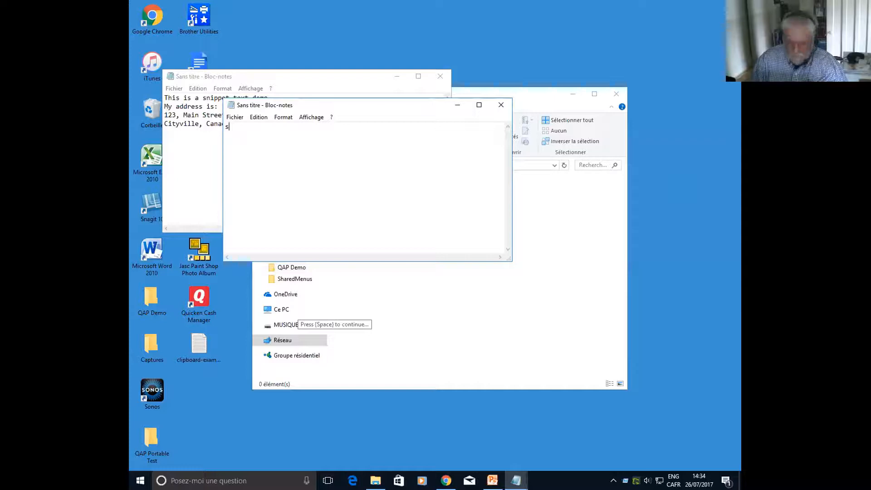
type("ometing")
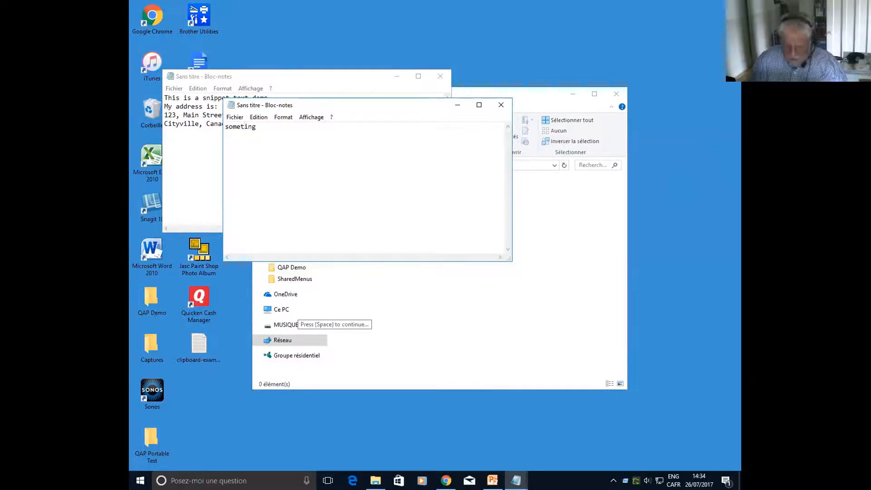
- Continue the snippet macro through its two pauses and cancel the save dialog it opens
key("space")
key("space")
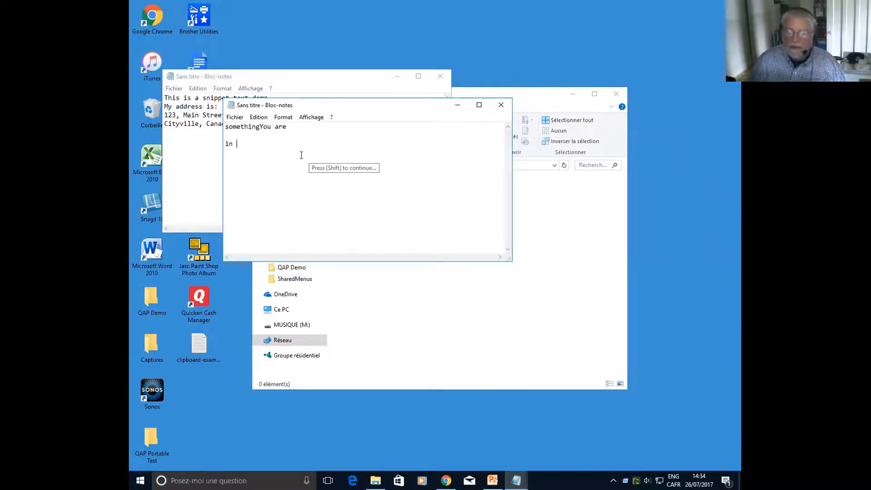
key("shift")
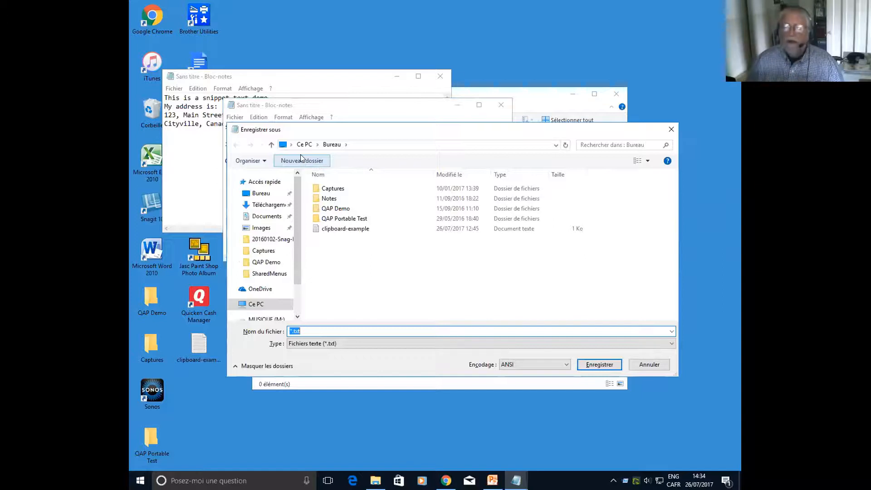
left_click(649, 365)
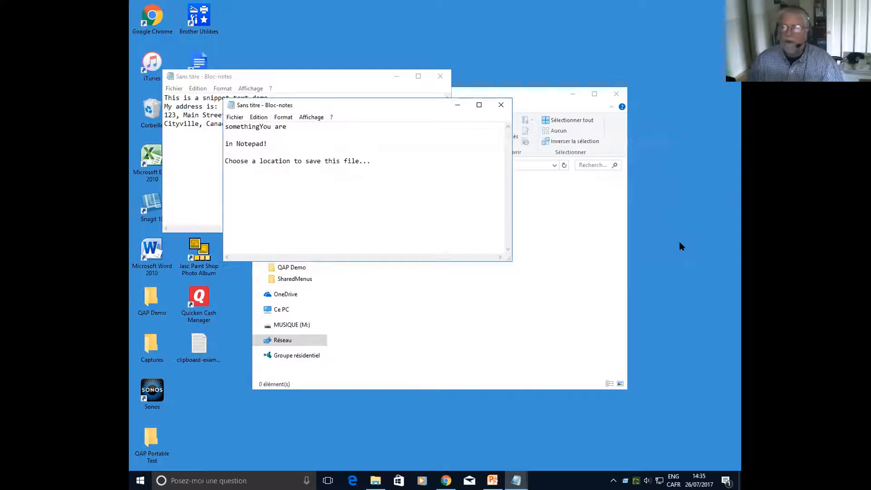
- Close both untitled Notepad documents without saving them
key("alt+F4")
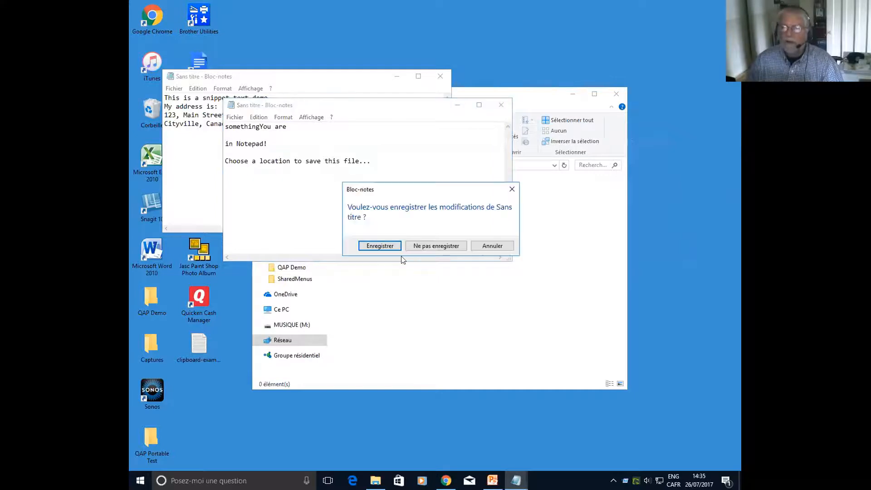
left_click(432, 246)
left_click(439, 78)
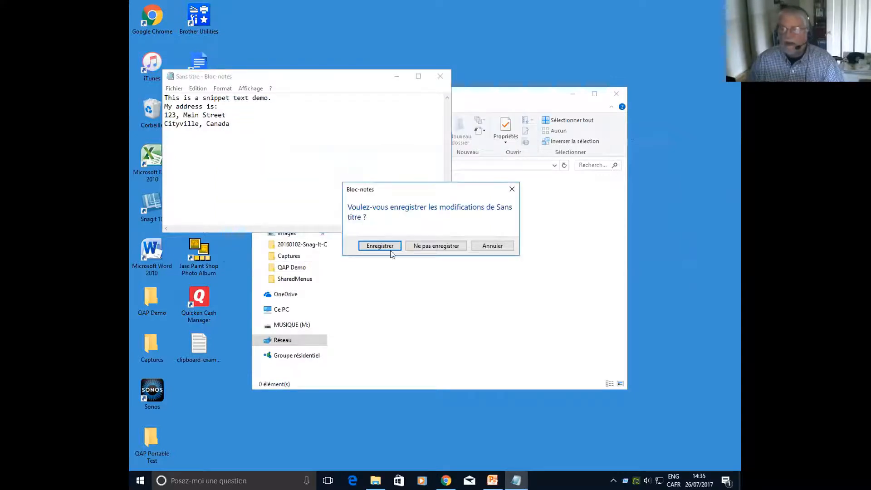
left_click(424, 247)
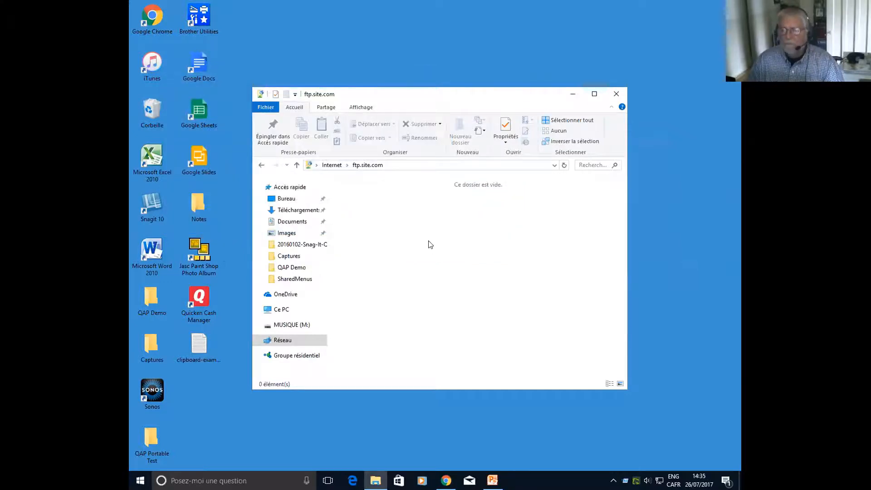
- Review the Snippet Macro, Team and Add This Folder entries of the Favorite Types Demo submenu, and dismiss the popup menu
middle_click(429, 244)
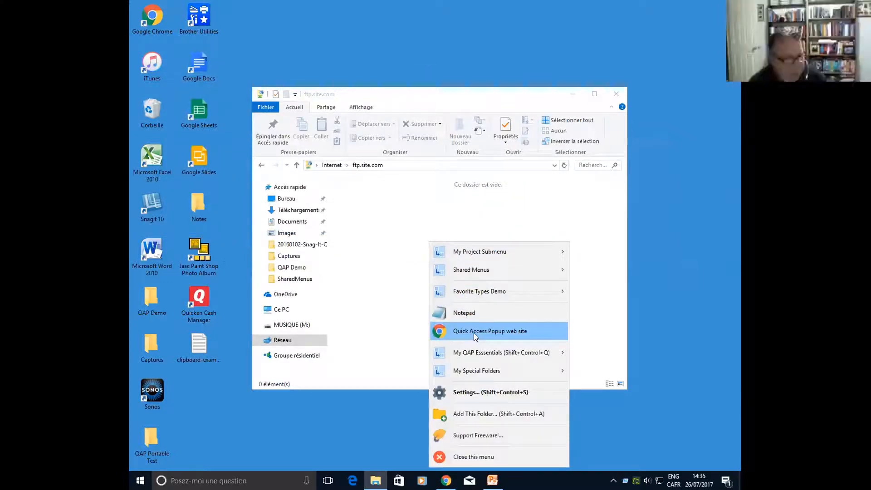
mouse_move(481, 290)
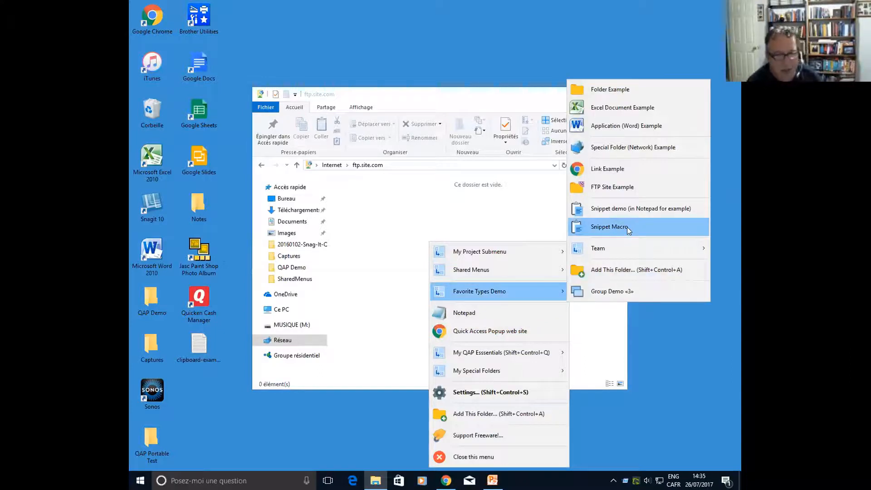
left_click(627, 227)
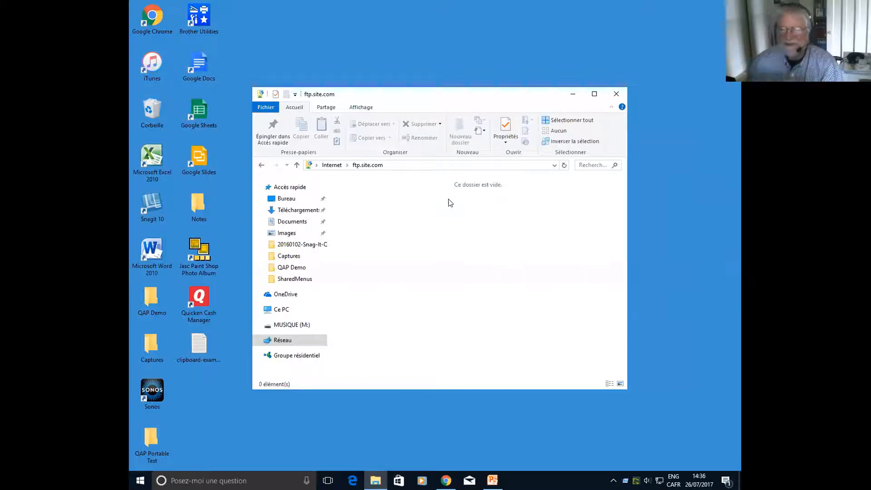
middle_click(450, 202)
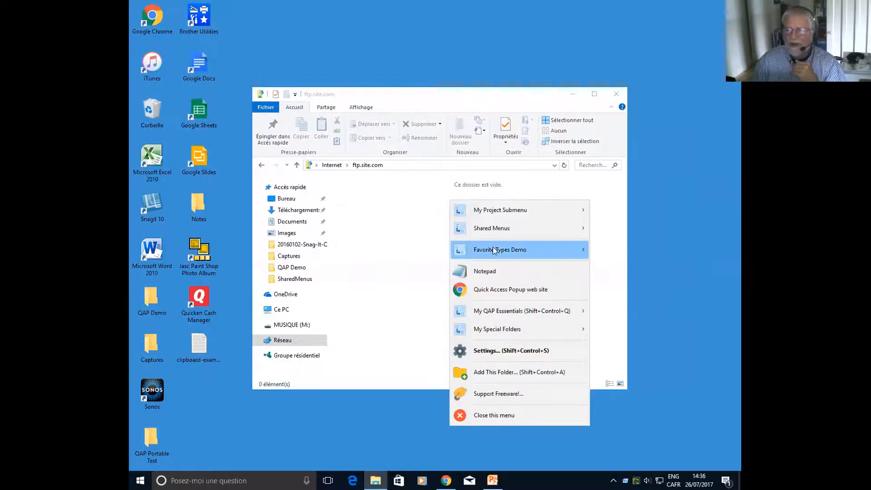
mouse_move(501, 252)
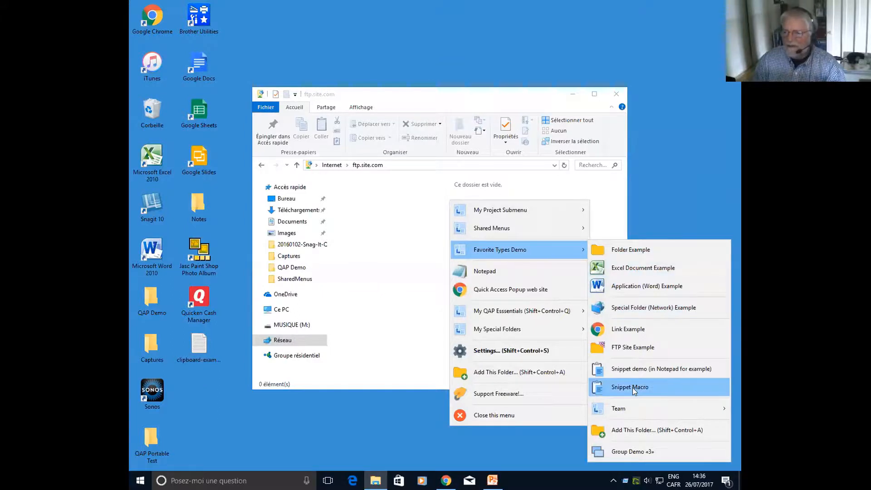
mouse_move(626, 407)
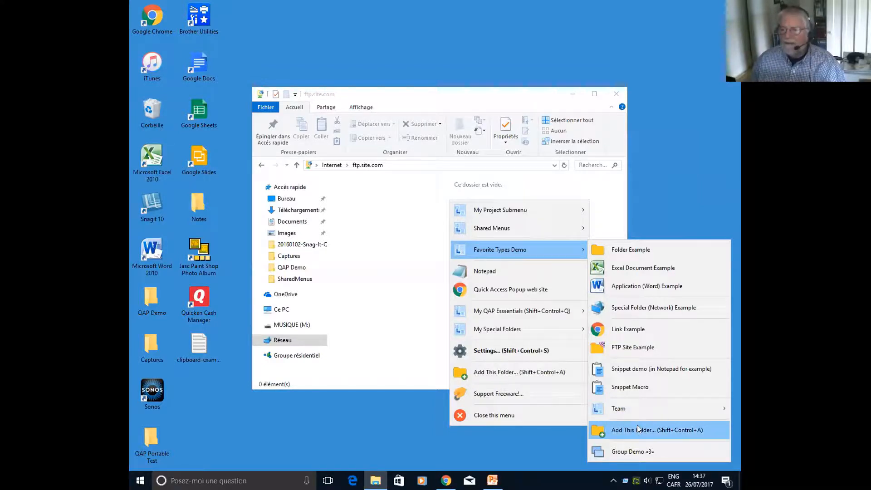
left_click(410, 268)
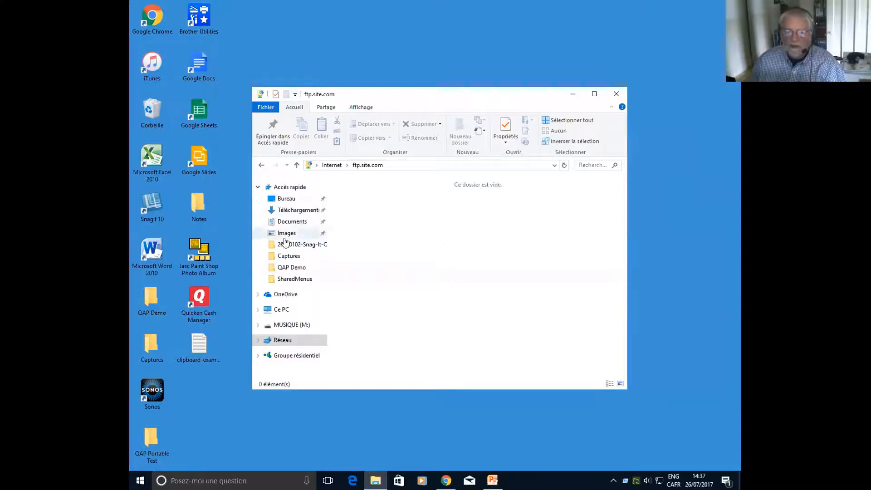
- Browse the folder window to the Music folder inside iTunesMusic-Bureau > iTunes Media on the MUSIQUE (M:) drive
left_click(279, 325)
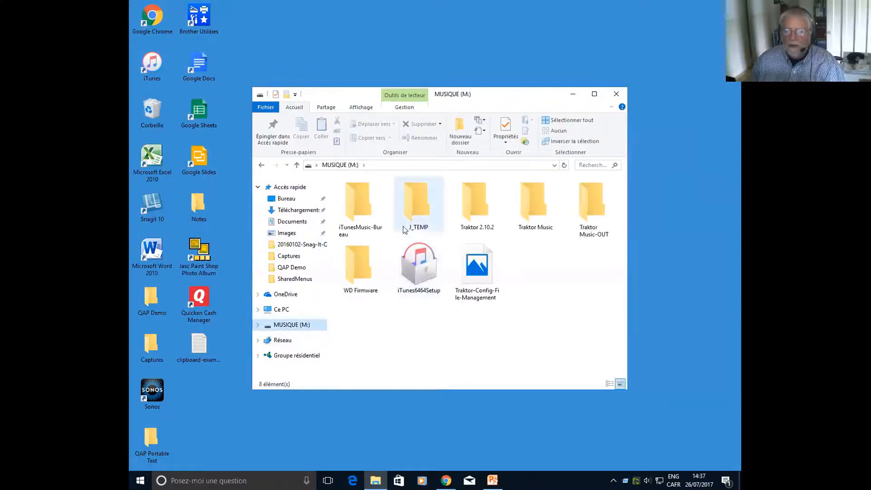
double_click(370, 210)
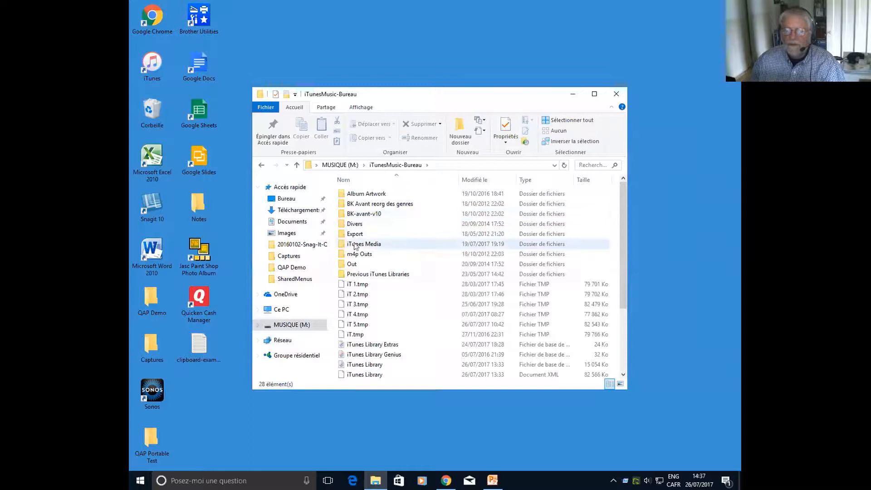
double_click(355, 245)
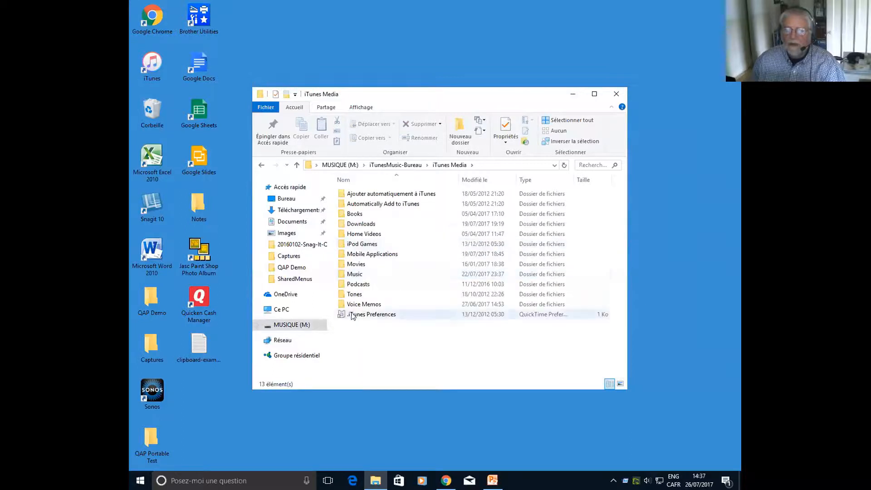
double_click(346, 277)
left_click(414, 253)
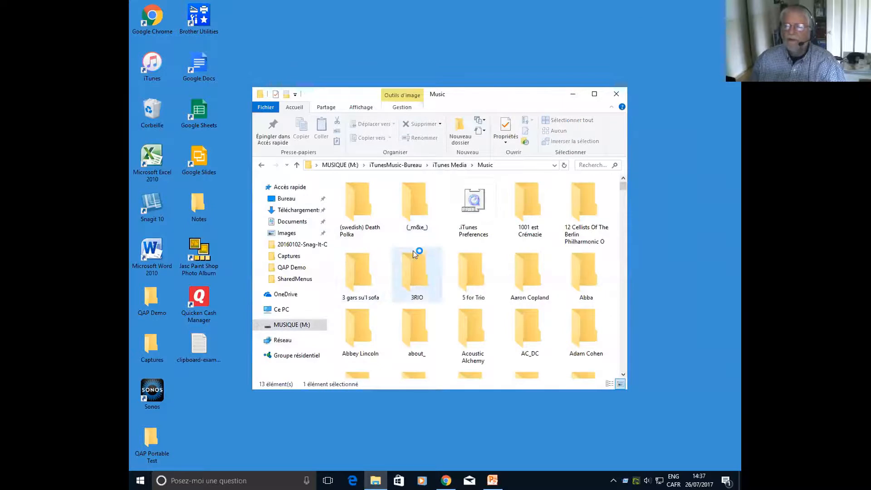
- Start adding the current Music folder as a favorite from the popup menu and set its short name to "My iTunes Music"
middle_click(433, 247)
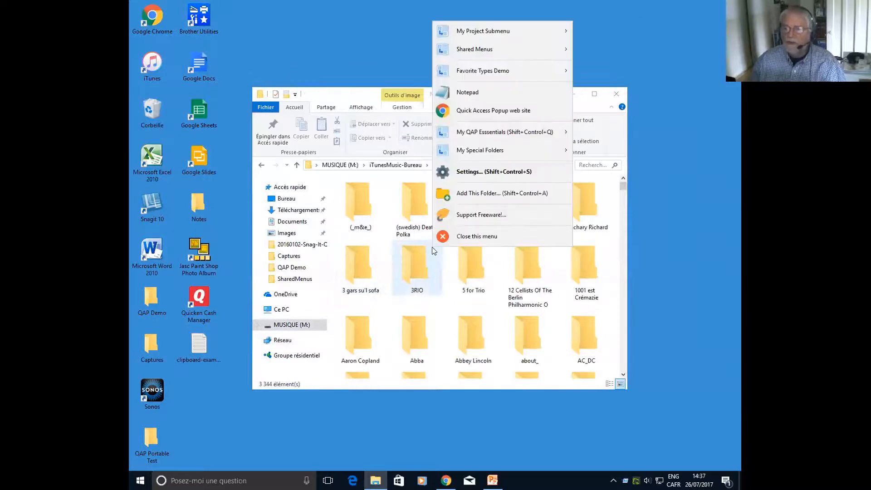
left_click(478, 193)
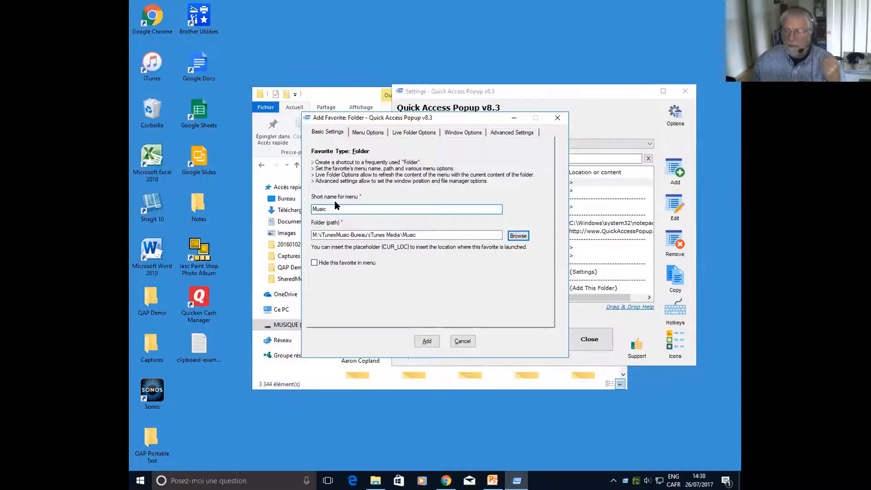
type("My iuTu")
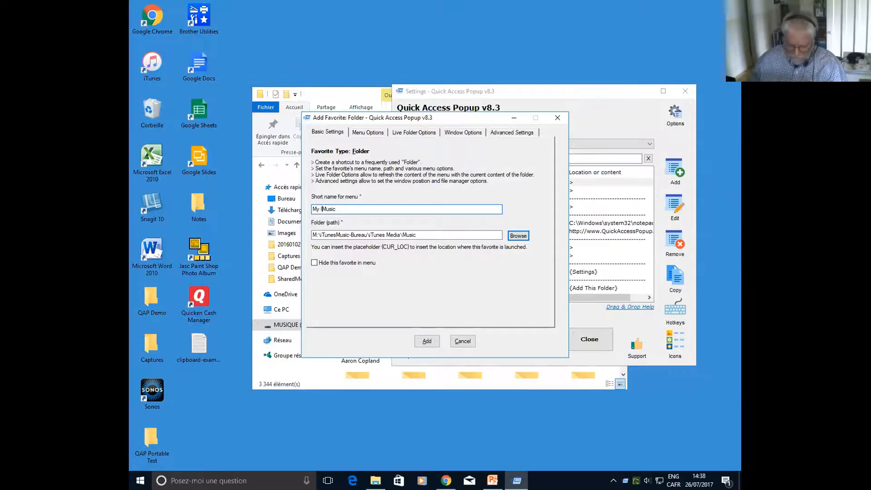
type("nes")
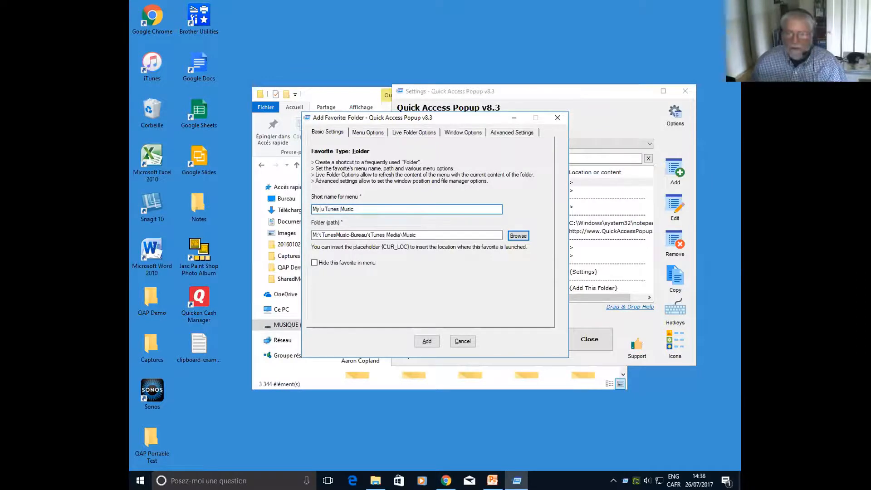
key("Delete")
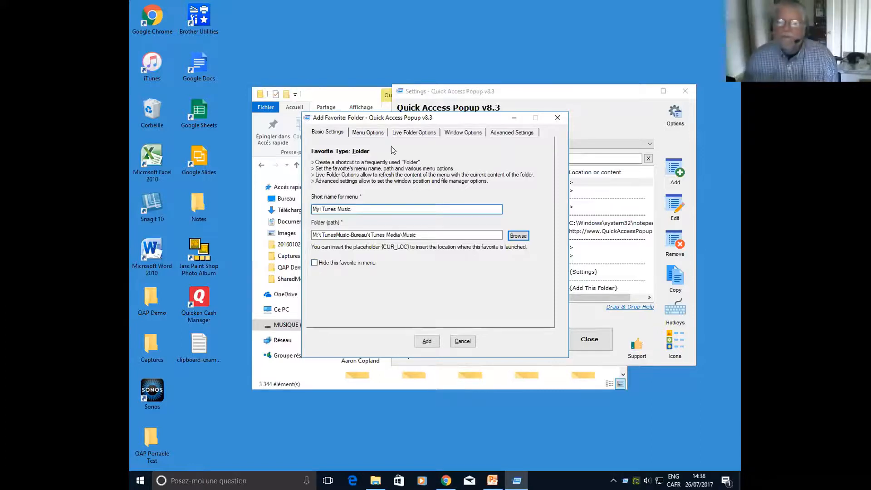
- Set the favorite's parent menu to Main > Favorite Types Demo and its position to before the Team item
left_click(368, 134)
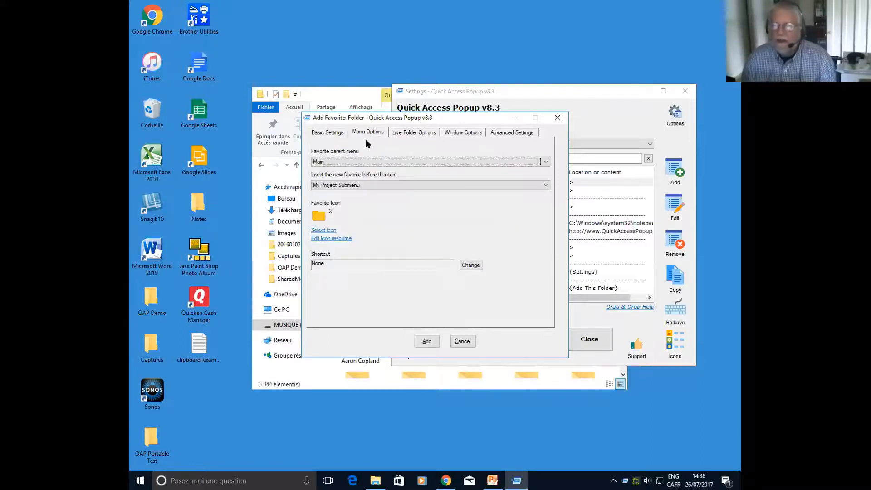
left_click(352, 162)
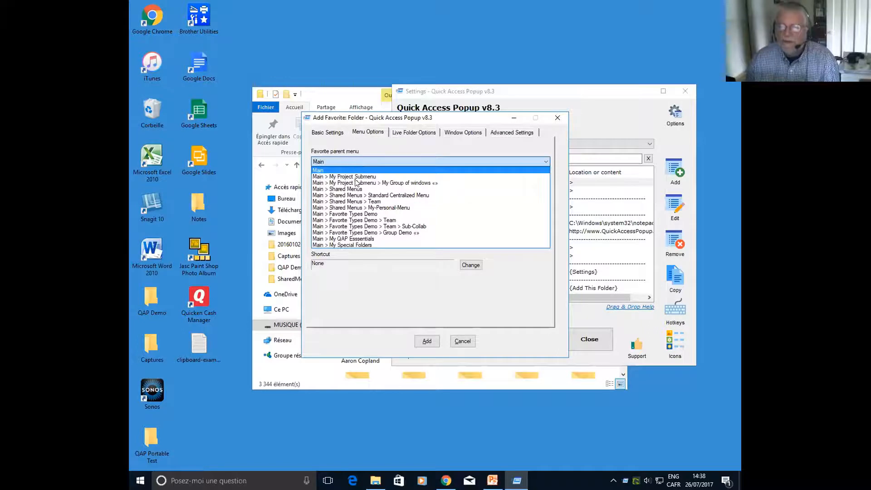
left_click(354, 214)
left_click(363, 185)
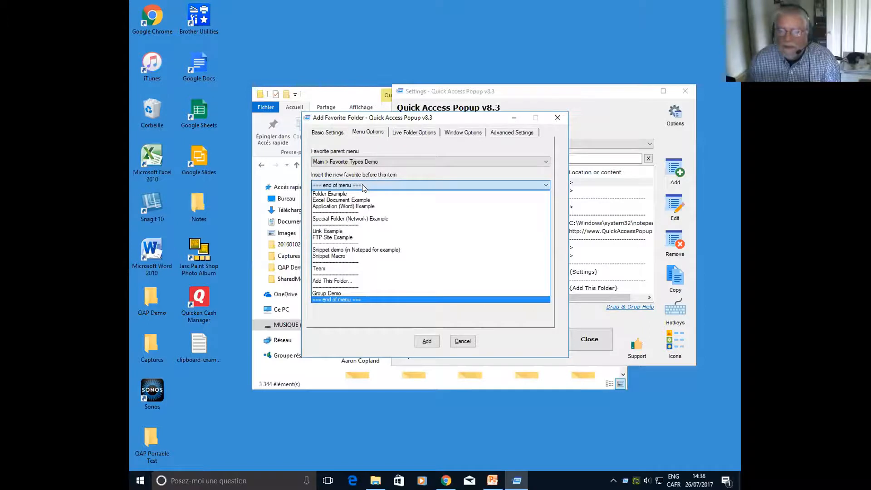
left_click(349, 270)
left_click(333, 182)
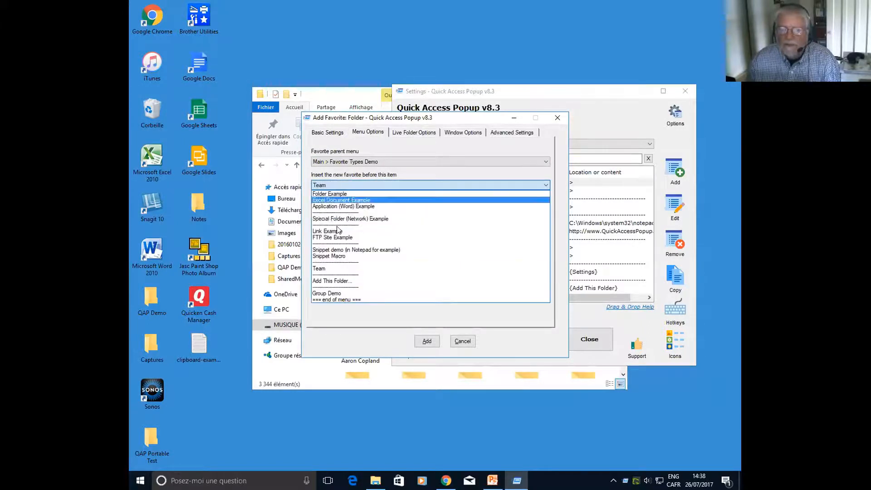
left_click(323, 269)
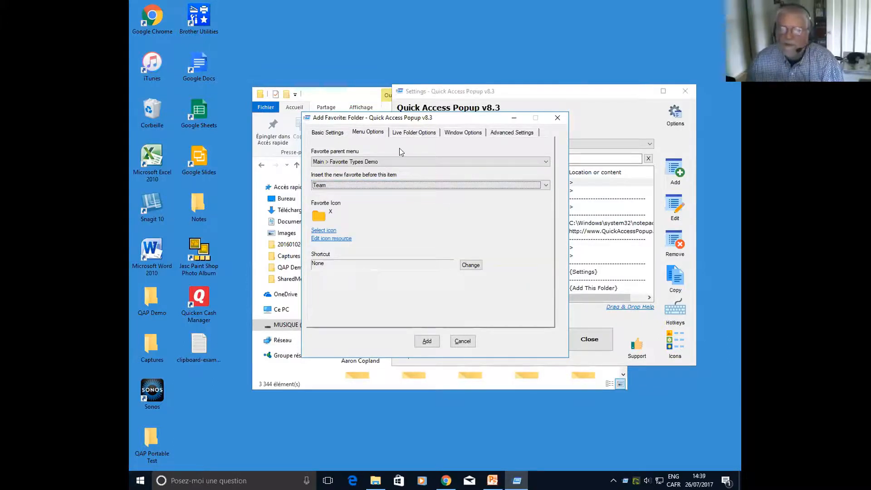
- Change the favorite's icon to the blue disc
left_click(322, 216)
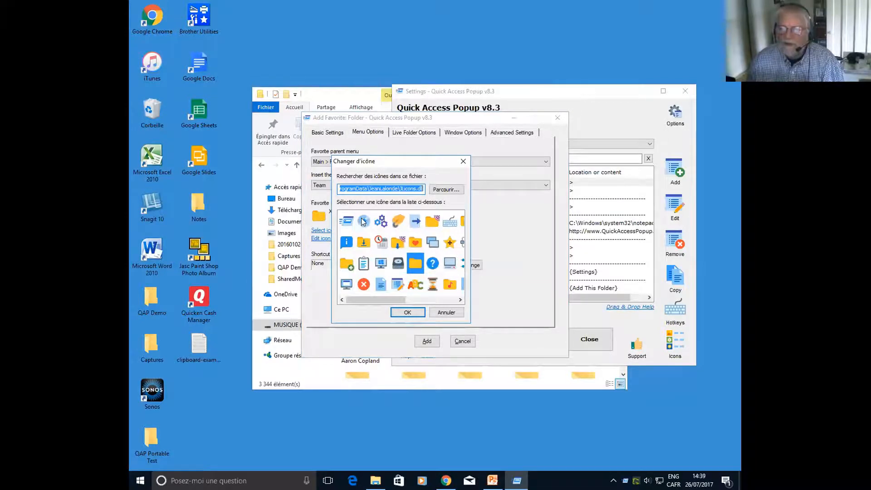
left_click(363, 222)
left_click(407, 313)
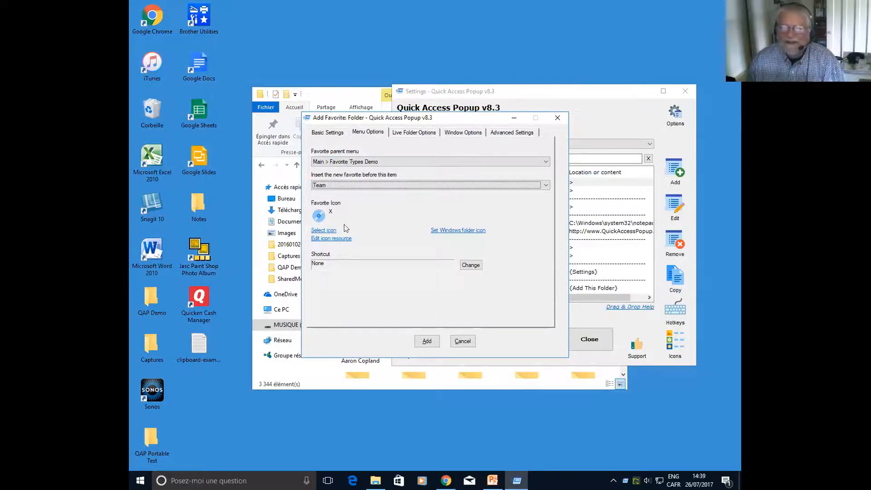
- Try turning the favorite into a Live Folder with 3 subfolder levels included in its menu
left_click(408, 135)
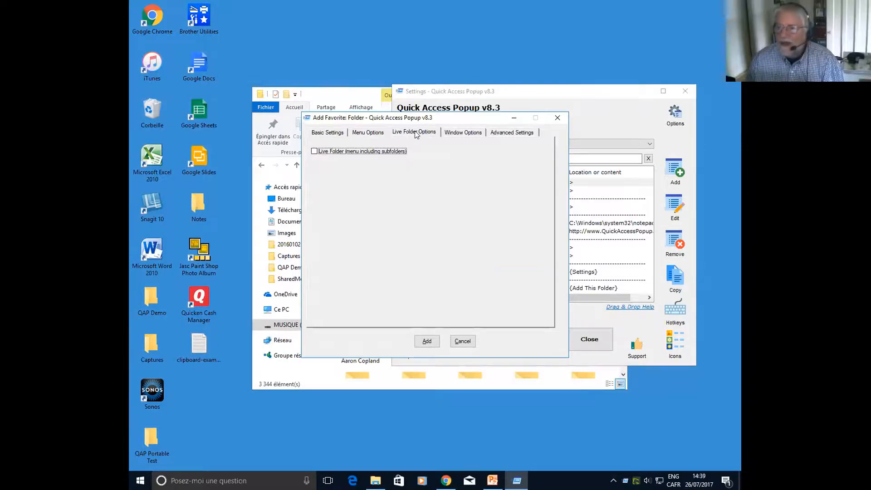
left_click(314, 152)
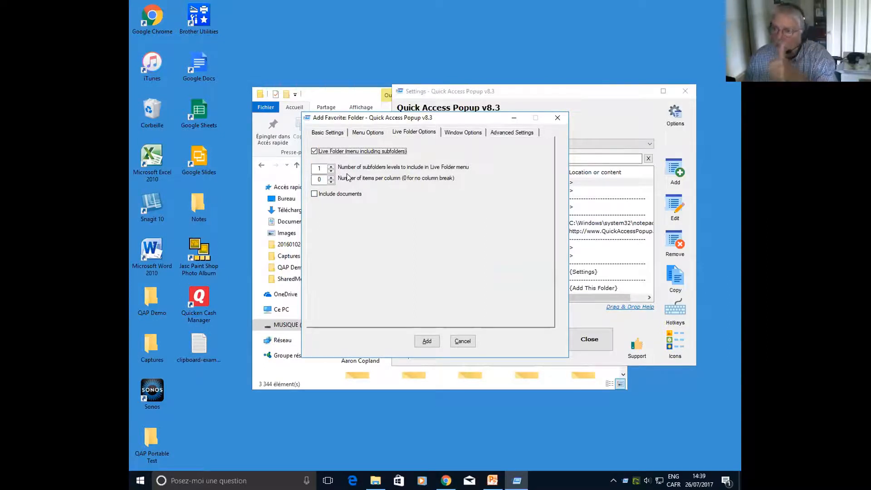
left_click(331, 167)
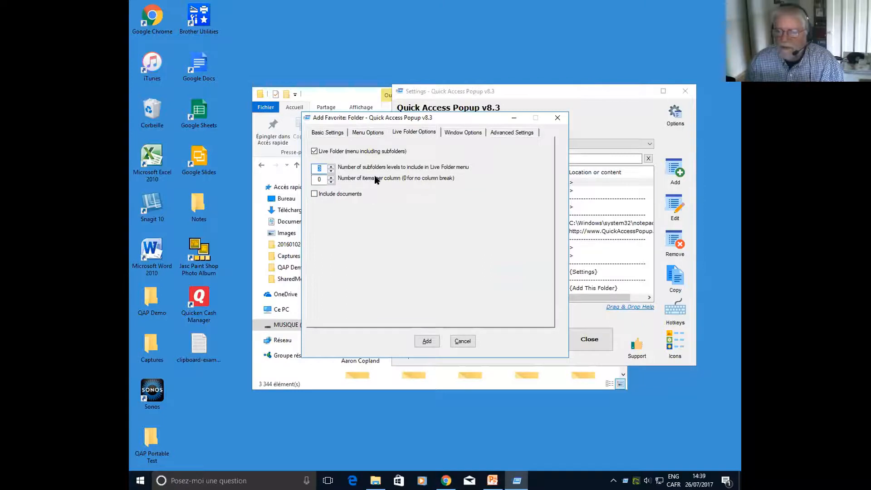
- Try including only docx and xlsx documents in the Live Folder menu, and turn the Live Folder option off
left_click(314, 194)
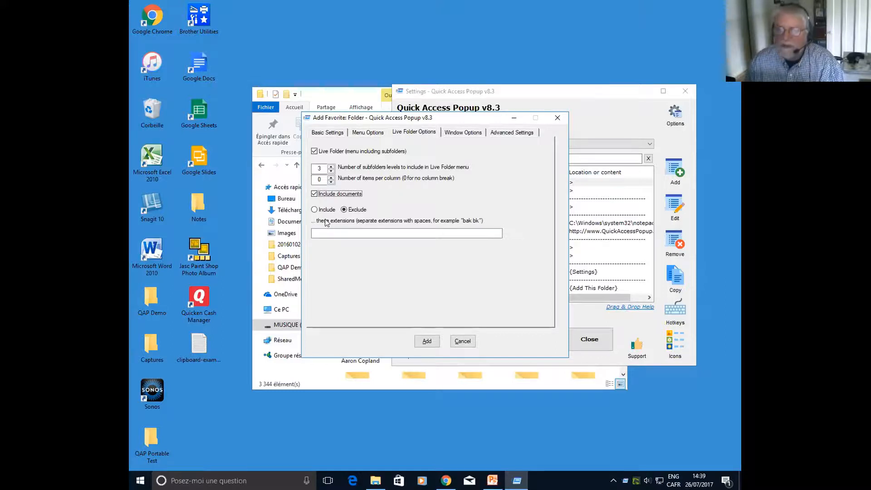
left_click(314, 209)
left_click(321, 232)
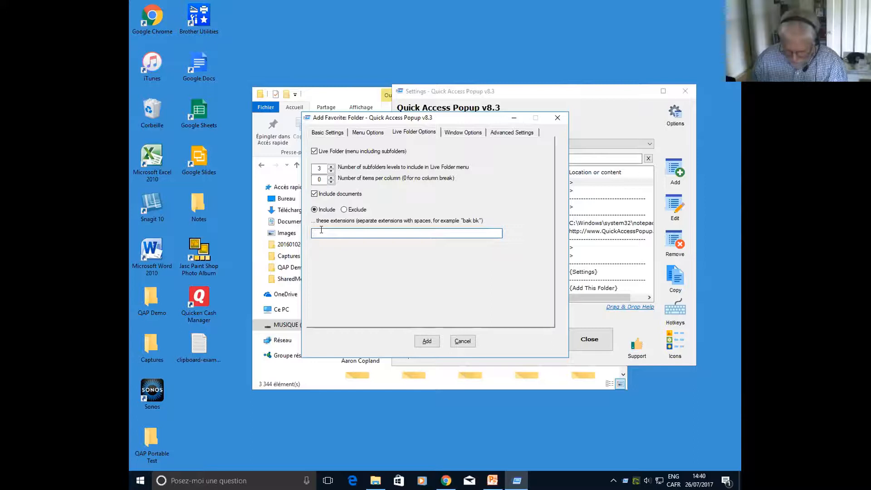
type("docx")
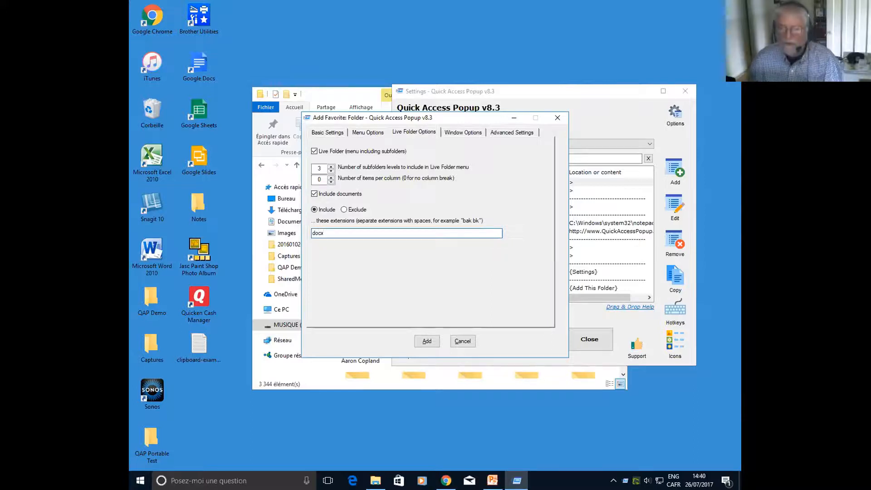
type(" xlsx")
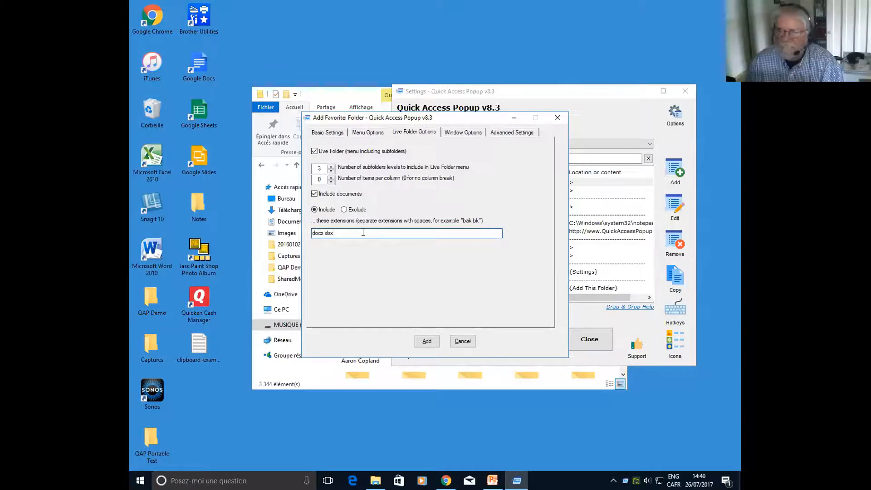
left_click(314, 153)
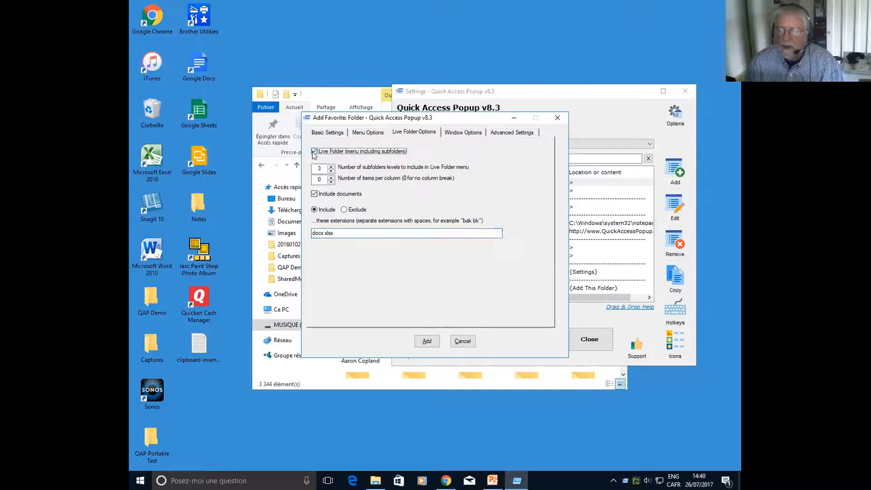
- Replace the favorite's default window position with left 10, top 10, width 500 and height 300
left_click(467, 133)
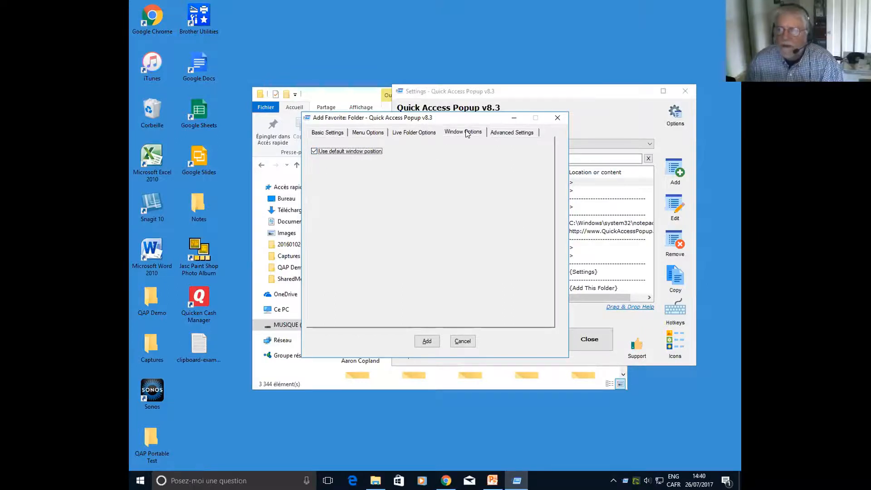
left_click(314, 151)
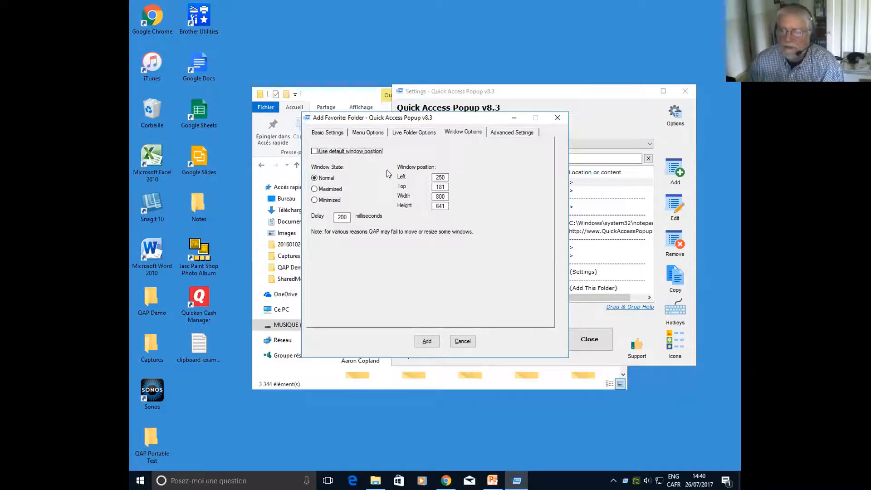
double_click(441, 178)
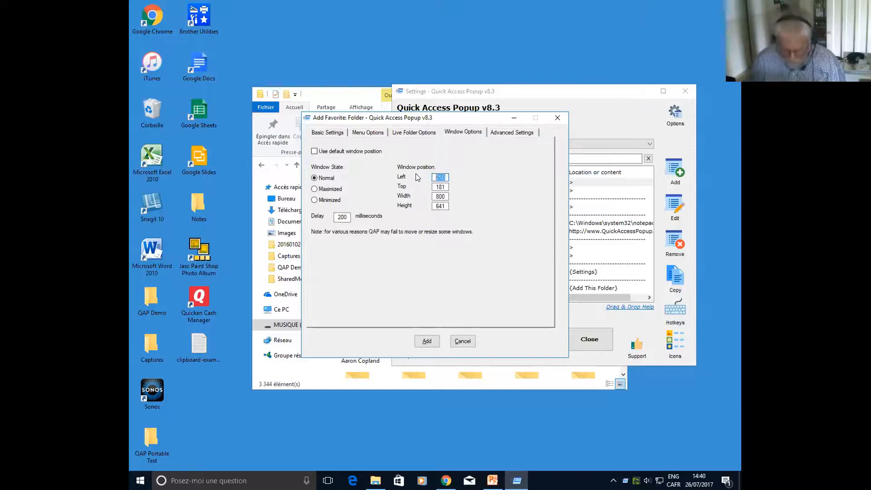
type("10")
key("Tab")
type("10")
key("Tab")
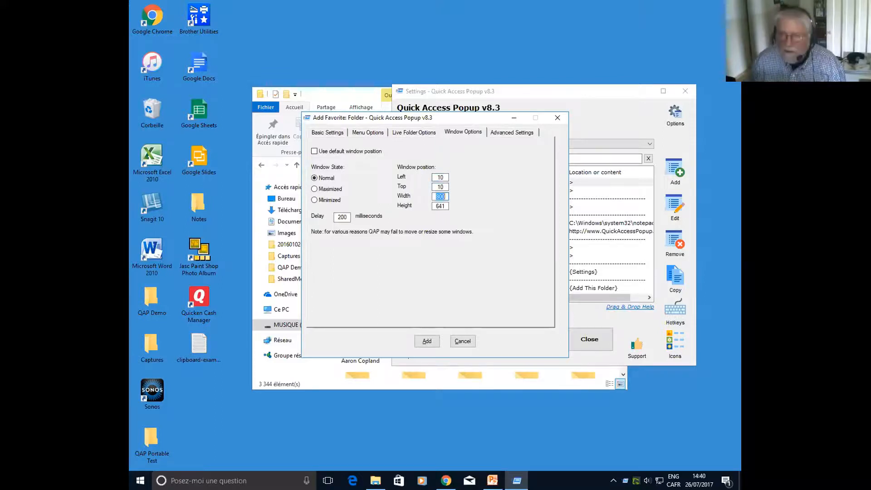
type("500")
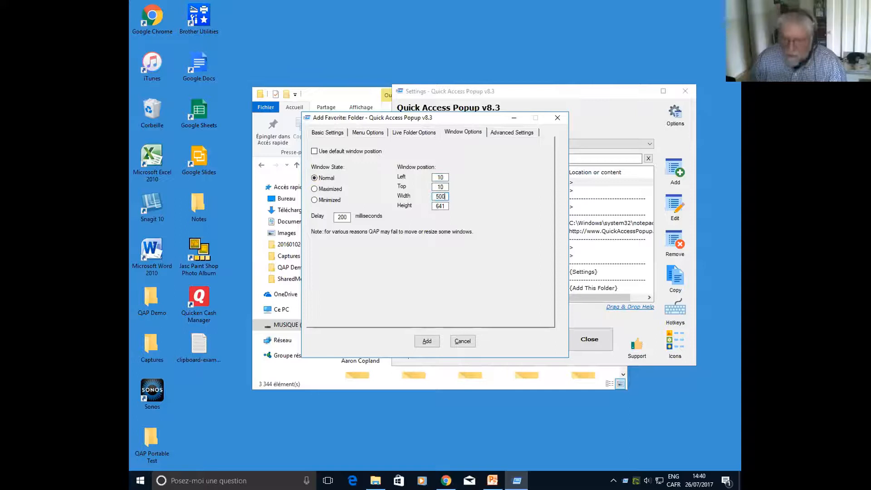
key("Tab")
type("300")
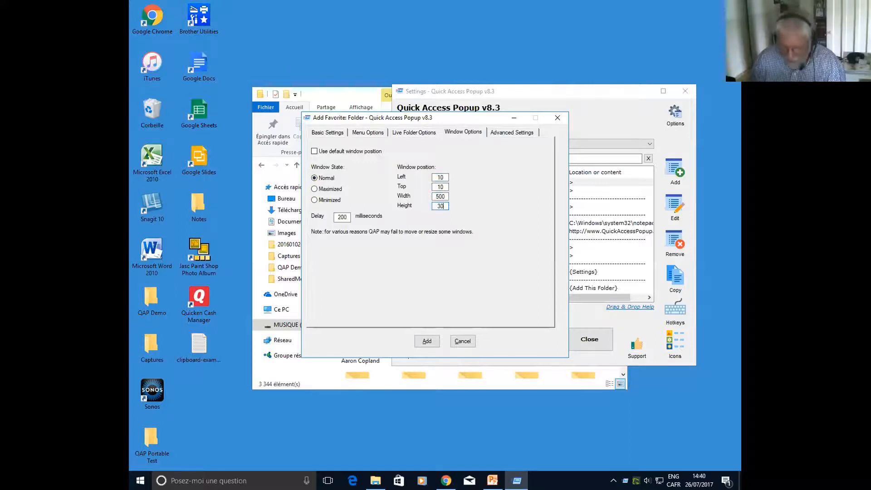
key("Tab")
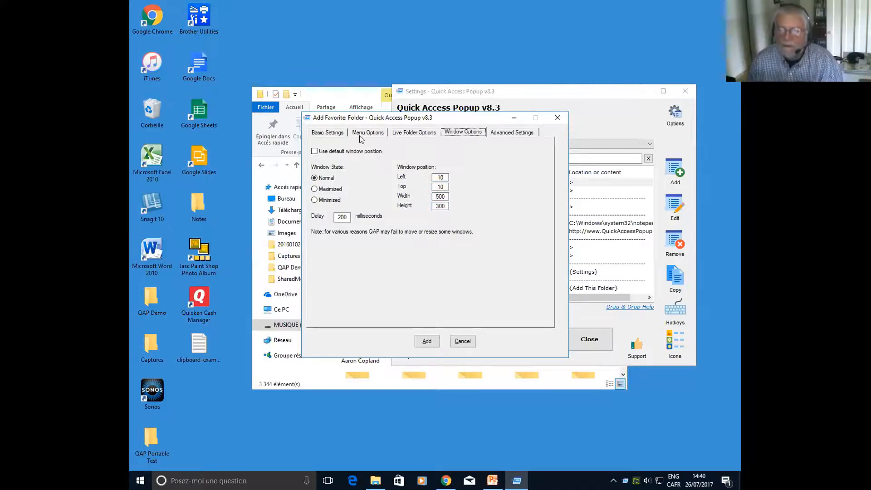
- Review the favorite's advanced launch settings and basic settings, and add the favorite
left_click(503, 133)
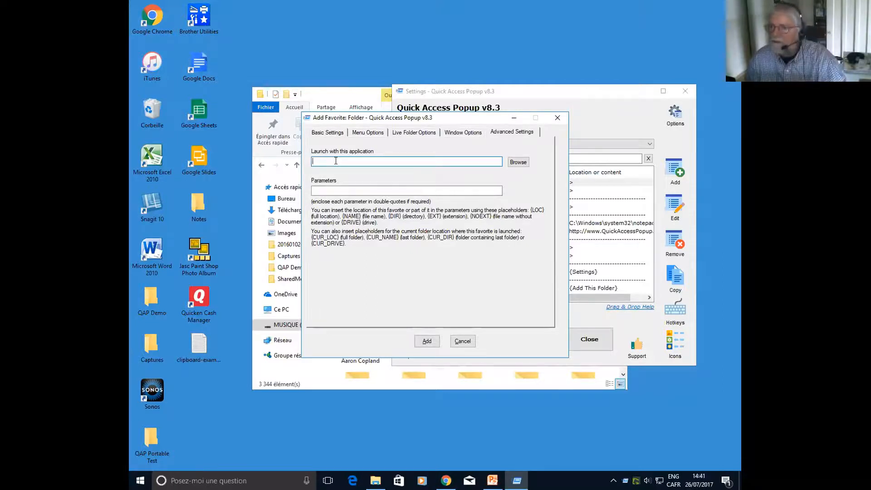
left_click(334, 190)
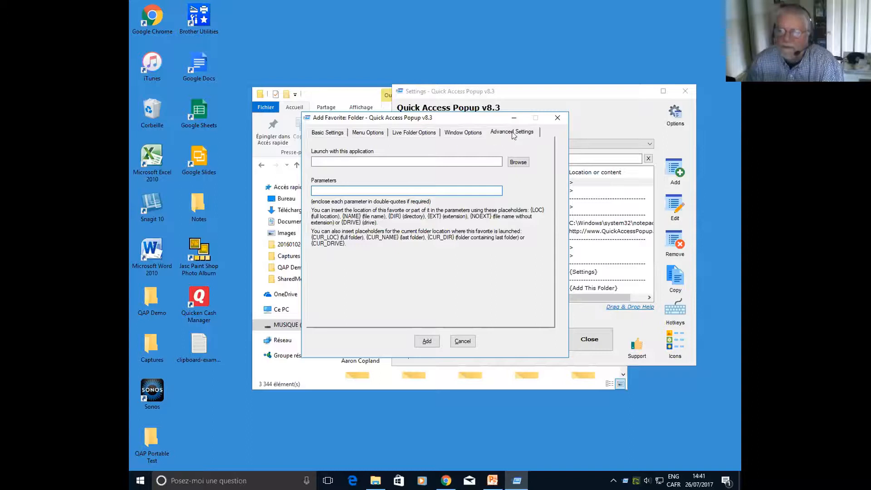
left_click(328, 133)
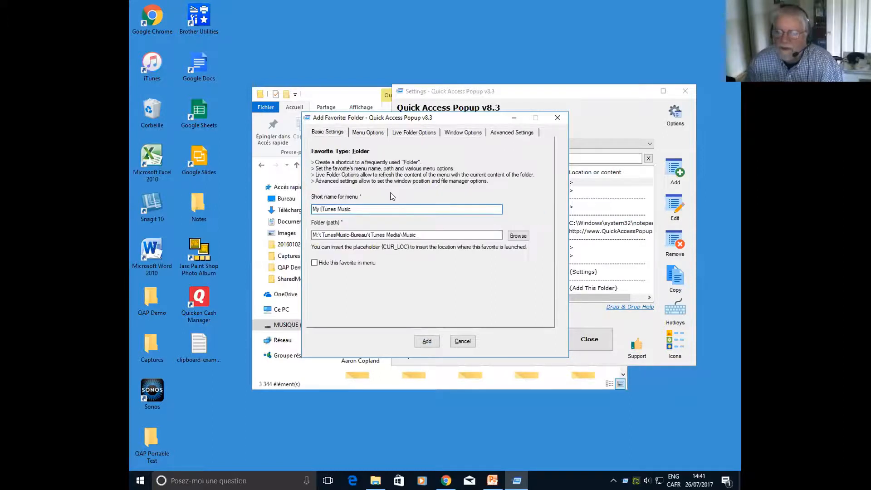
left_click(431, 345)
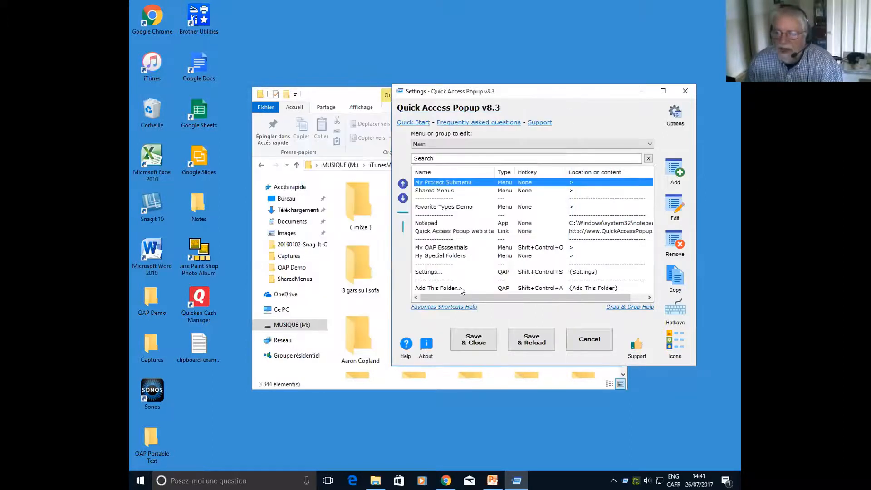
- Open the Favorite Types Demo menu in the settings and insert a separator line between My iTunes Music and Team
left_click(437, 207)
double_click(437, 208)
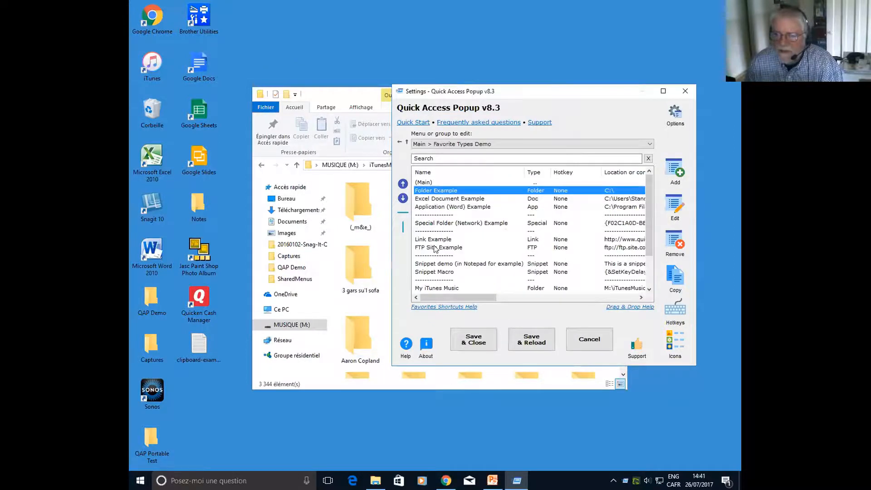
scroll(434, 284, "down", 2)
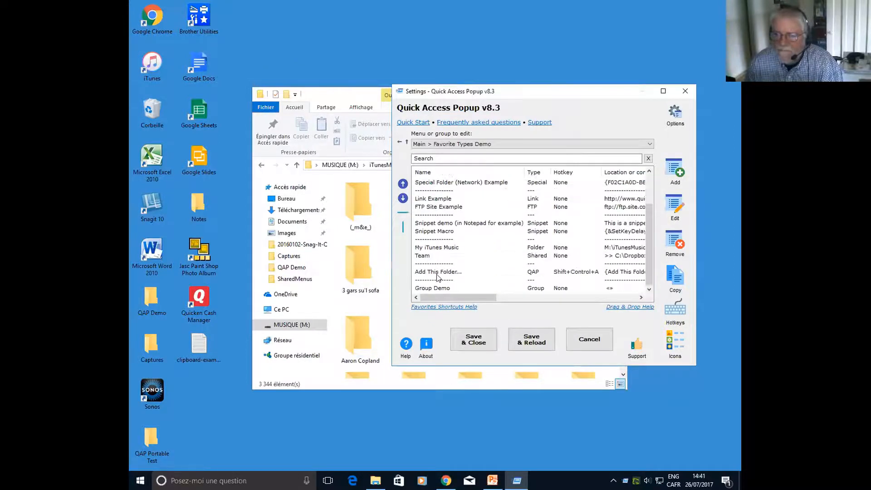
left_click(440, 249)
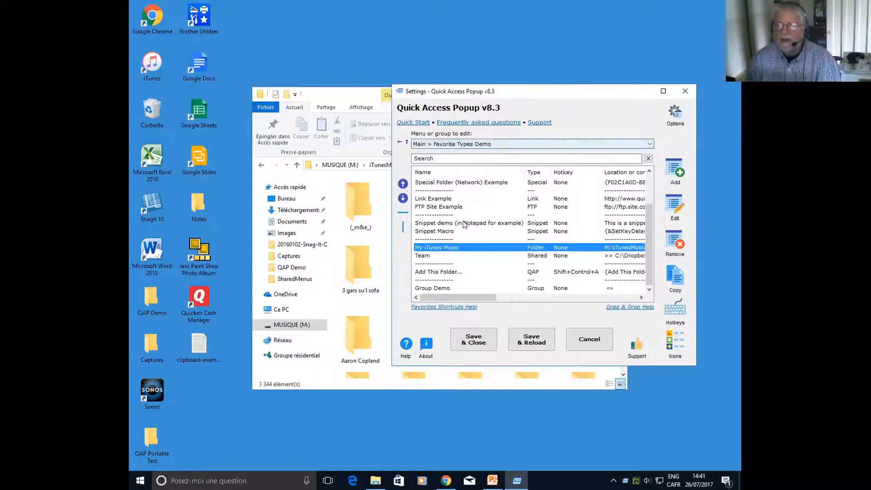
left_click(423, 256)
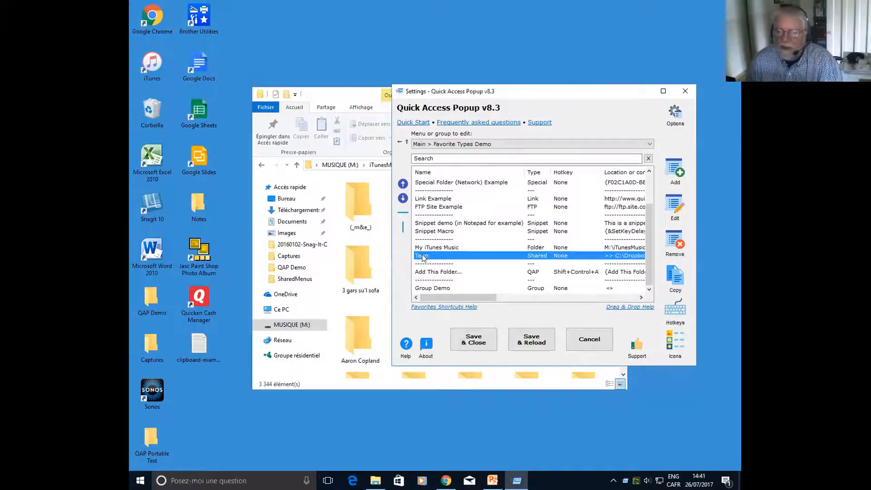
left_click(404, 212)
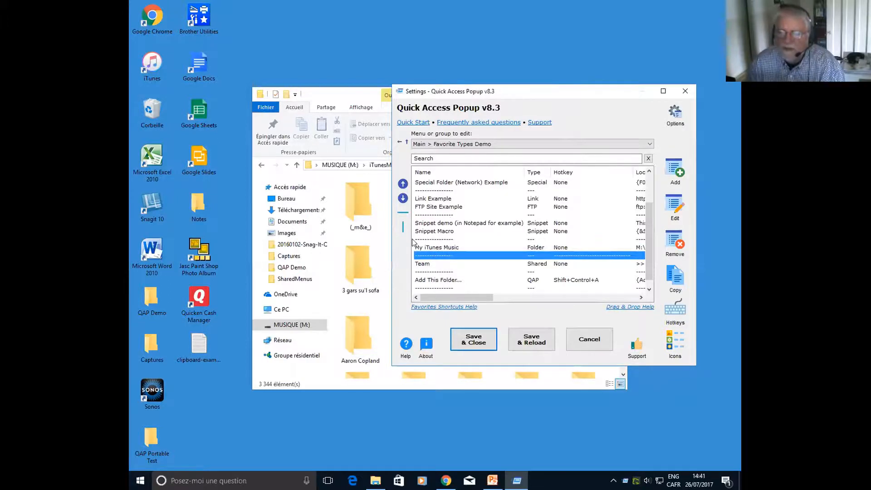
- Insert a column break before My iTunes Music, and save and close the settings
left_click(425, 247)
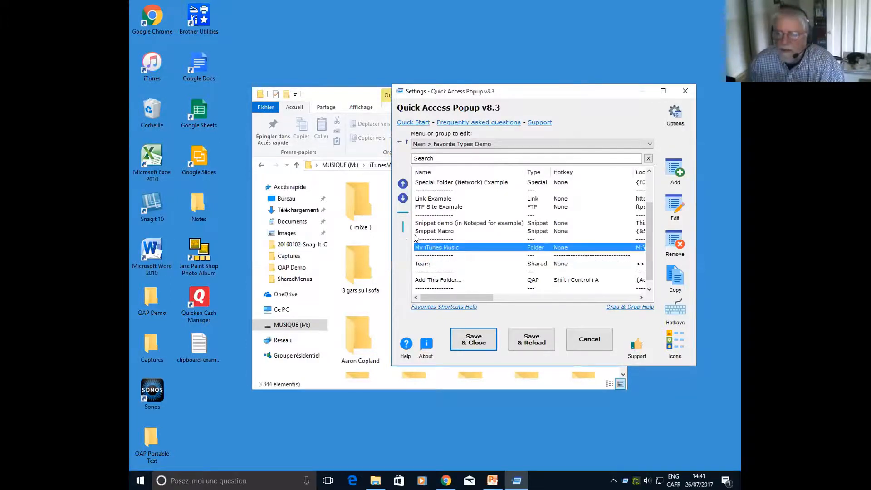
left_click(403, 228)
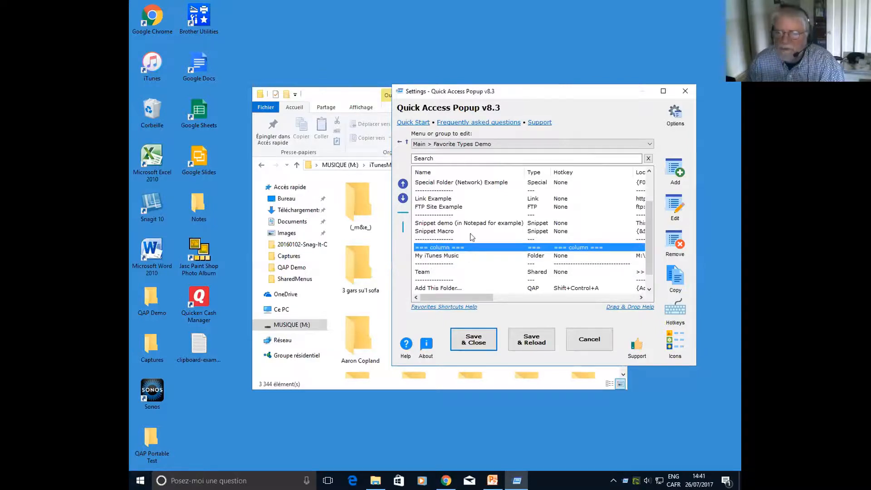
left_click(473, 344)
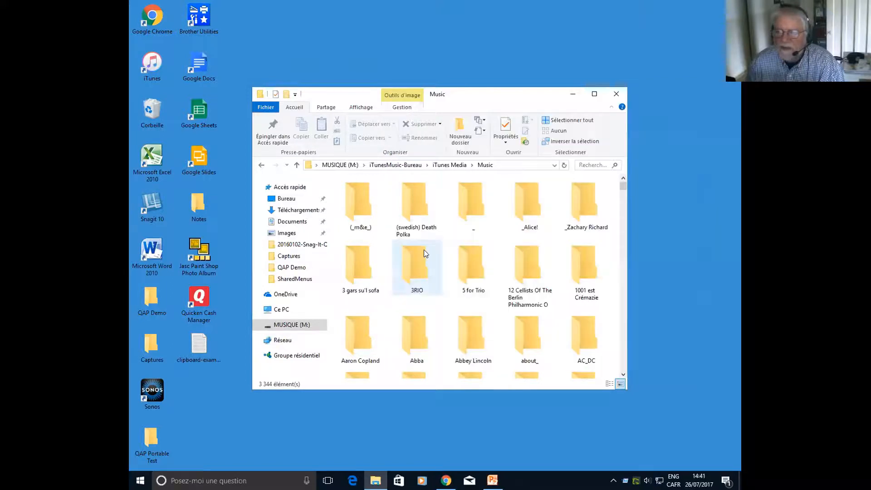
- Go back to the MUSIQUE (M:) drive and open My iTunes Music from the popup's Favorite Types Demo submenu
left_click(332, 163)
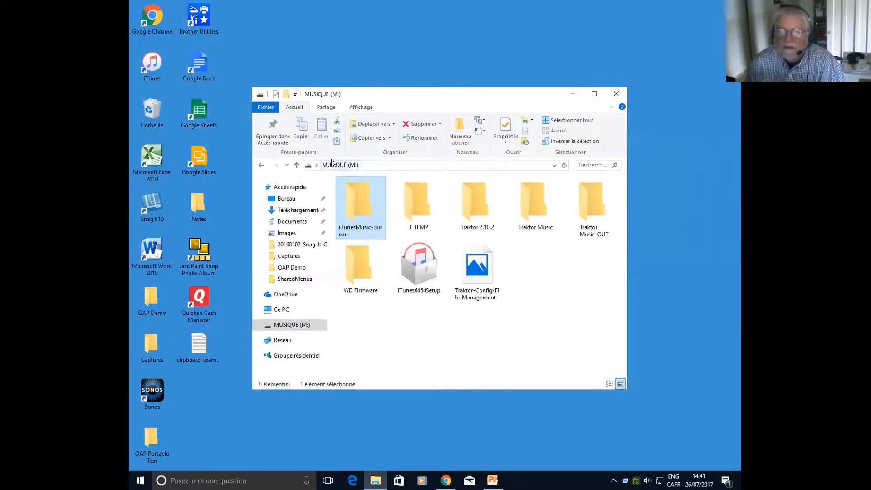
middle_click(401, 219)
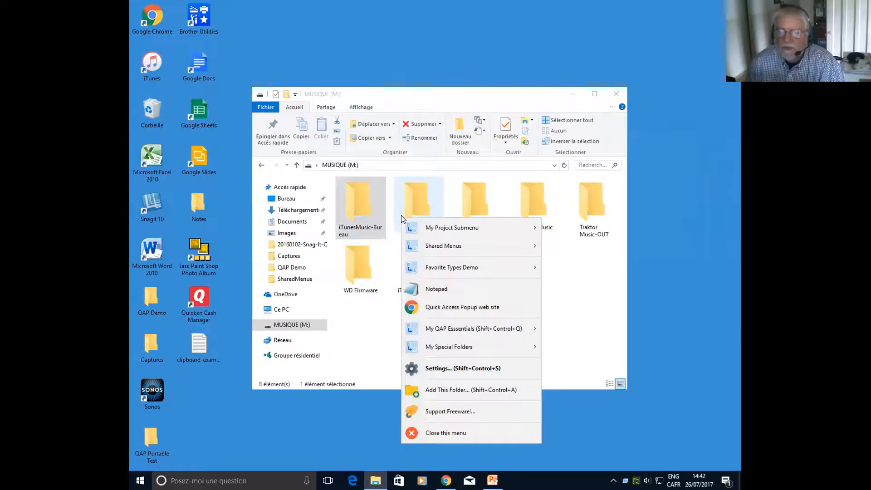
mouse_move(422, 269)
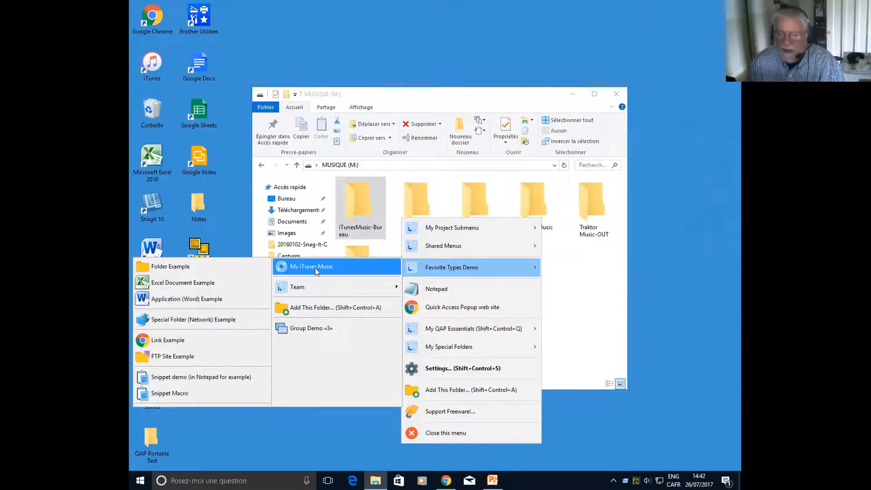
left_click(299, 269)
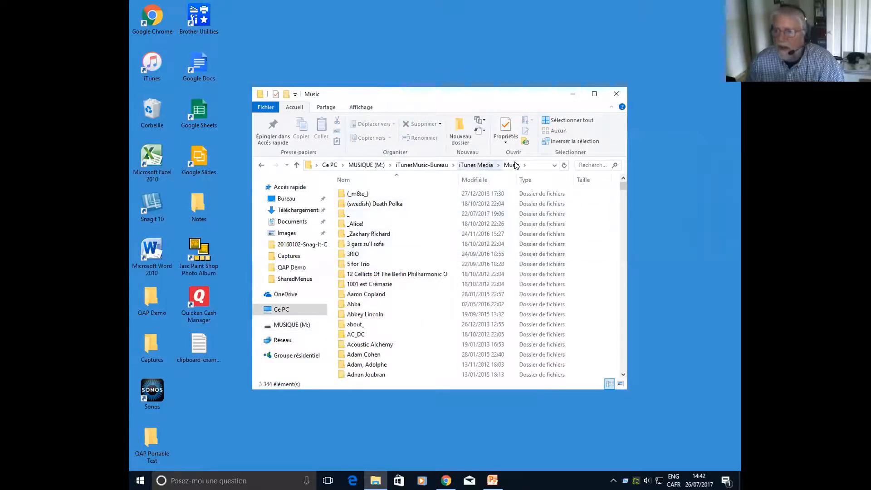
- Launch the Group Demo favorite from the popup's Favorite Types Demo submenu
middle_click(394, 262)
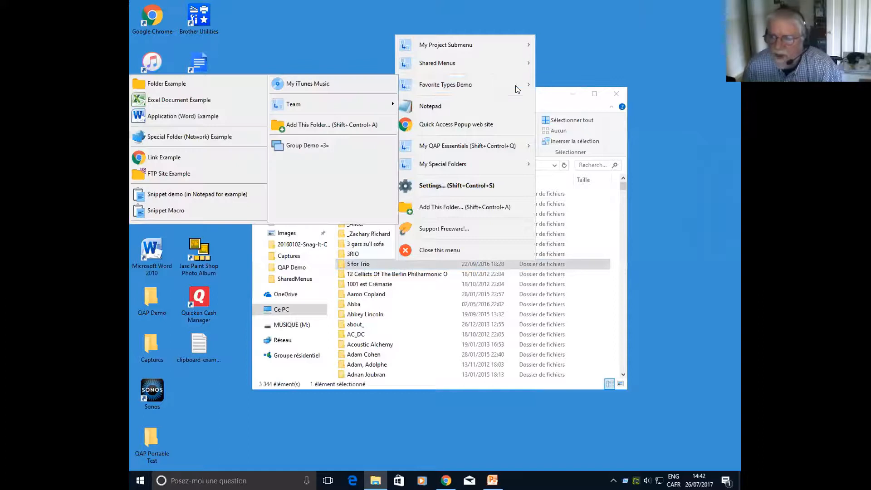
mouse_move(483, 85)
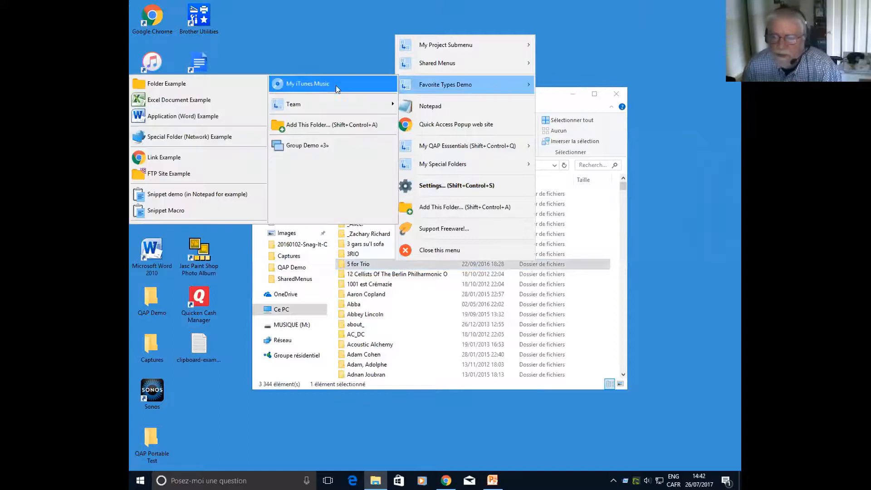
left_click(313, 145)
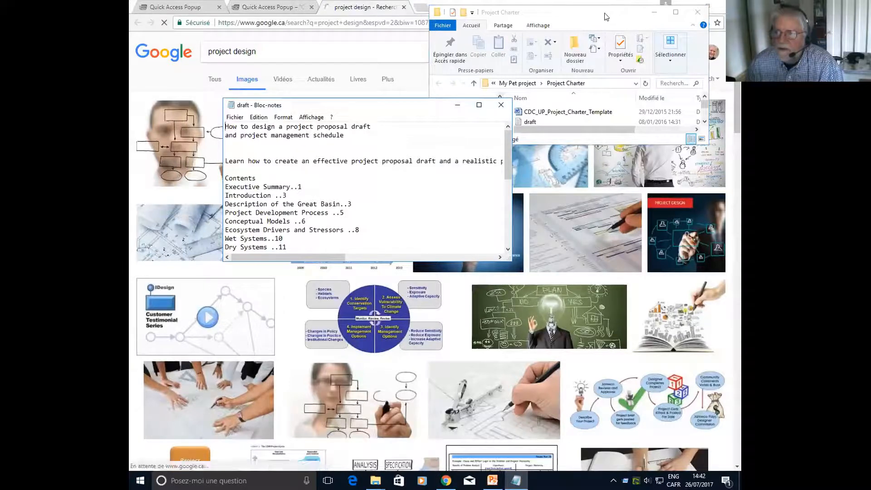
- Rearrange the opened browser and Project Charter windows so that each window of the group can be seen
left_click(705, 8)
left_click(705, 8)
left_click(685, 17)
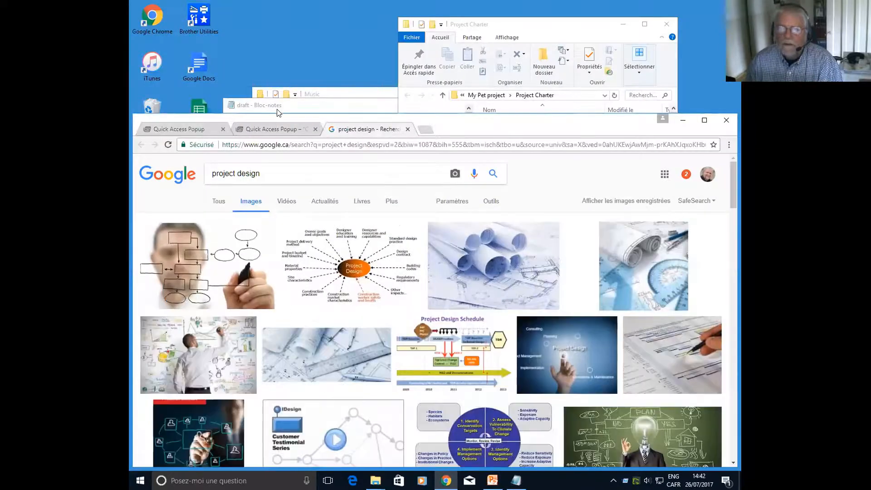
- Clear the desktop by closing the draft note, Project Charter and Music folder windows and minimizing the project design browser window
left_click_drag(279, 112, 278, 239)
left_click(499, 121)
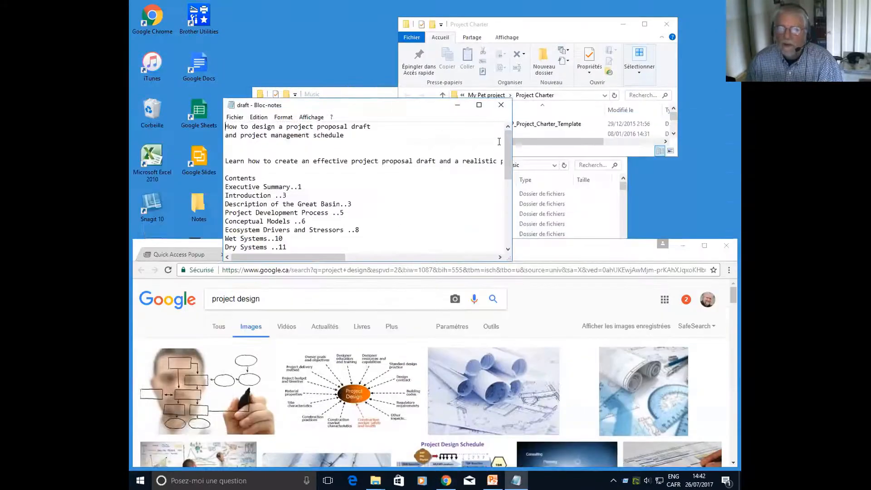
left_click(502, 107)
double_click(517, 25)
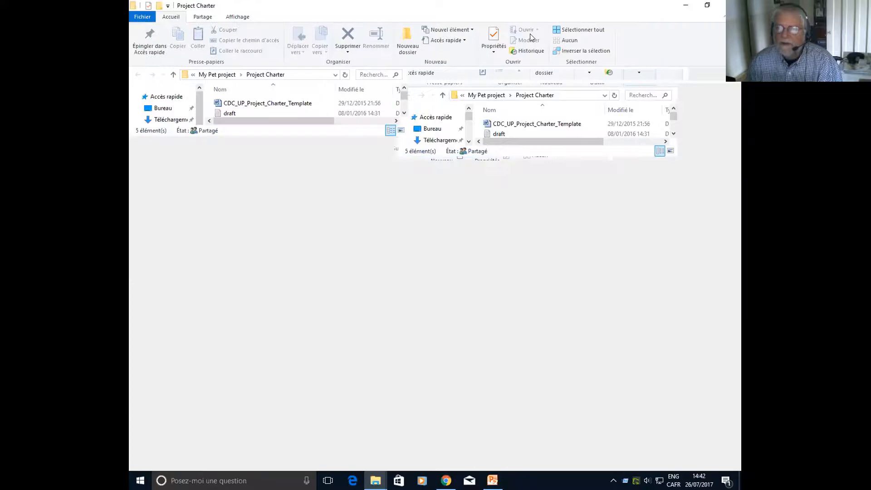
left_click(685, 5)
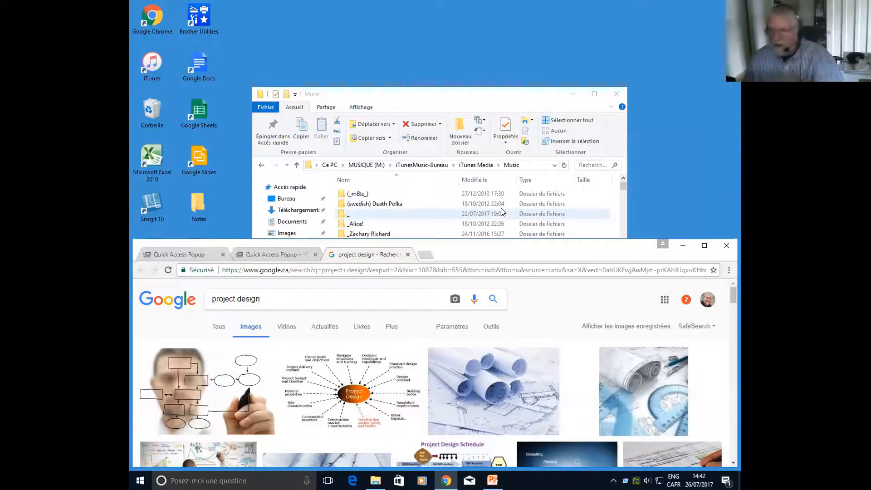
left_click(726, 246)
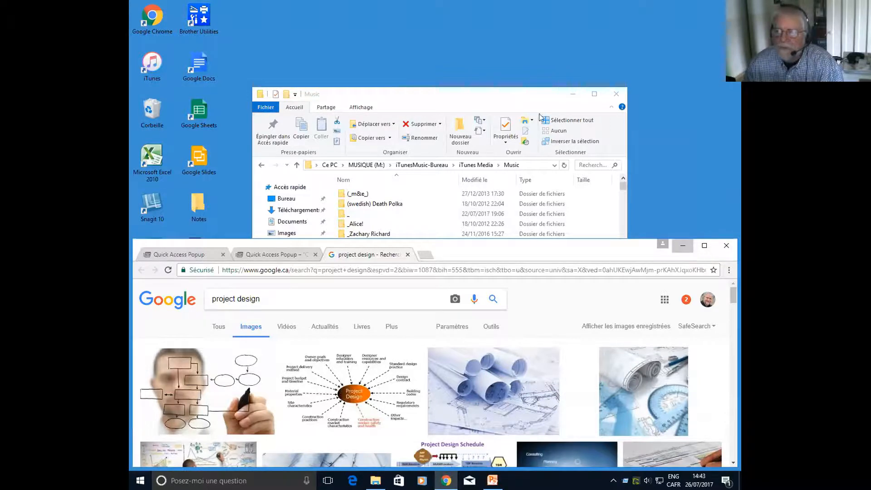
left_click(617, 96)
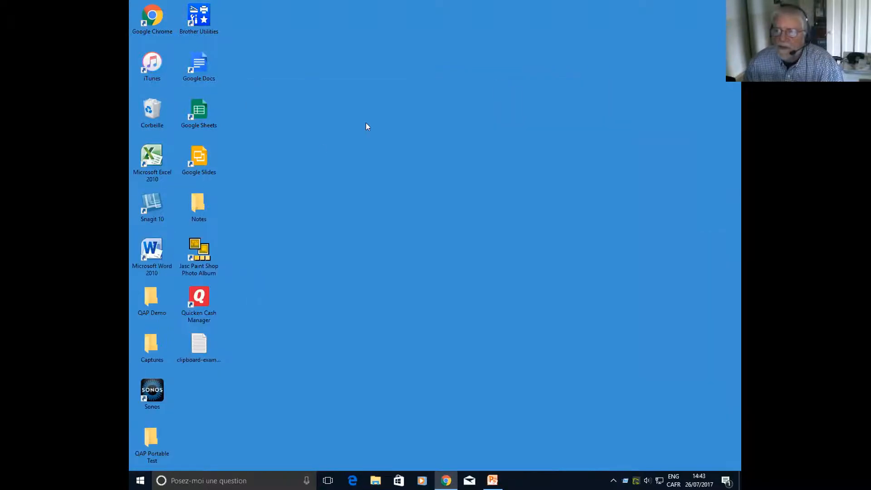
- Switch to the Quick Access Popup.pptx presentation in PowerPoint through the popup's My QAP Essentials Switch list
middle_click(335, 146)
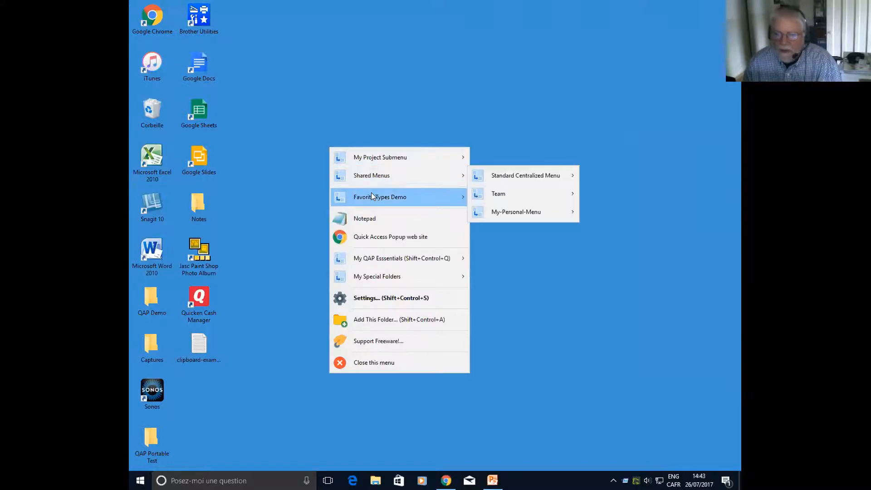
mouse_move(380, 260)
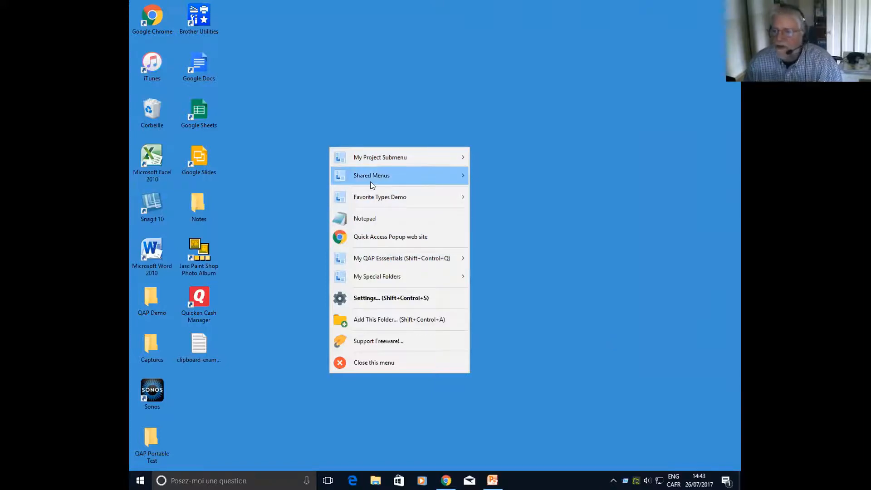
mouse_move(374, 192)
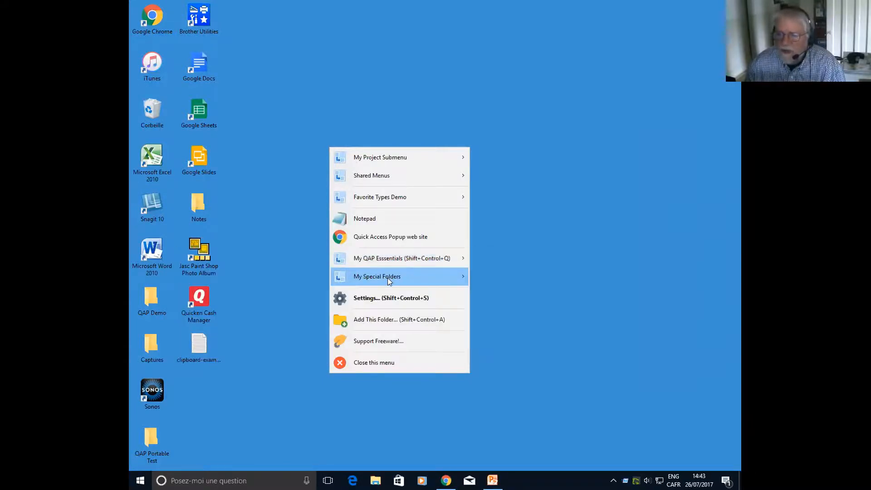
mouse_move(375, 282)
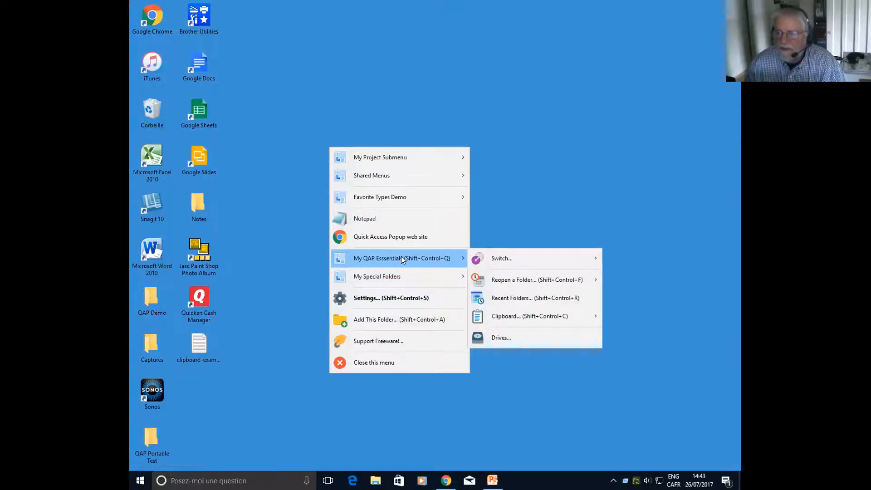
mouse_move(538, 259)
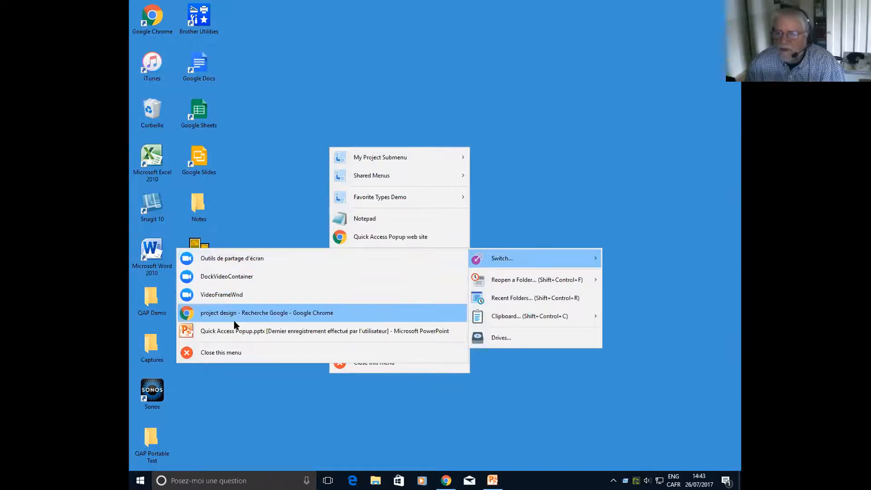
left_click(262, 331)
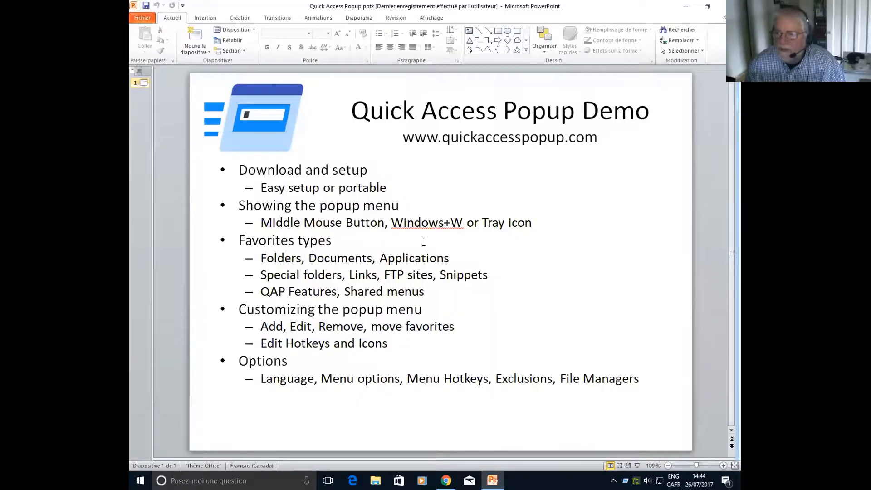
- Check the popup's Switch list, and open a File Explorer window placed over the upper part of the slide
middle_click(424, 245)
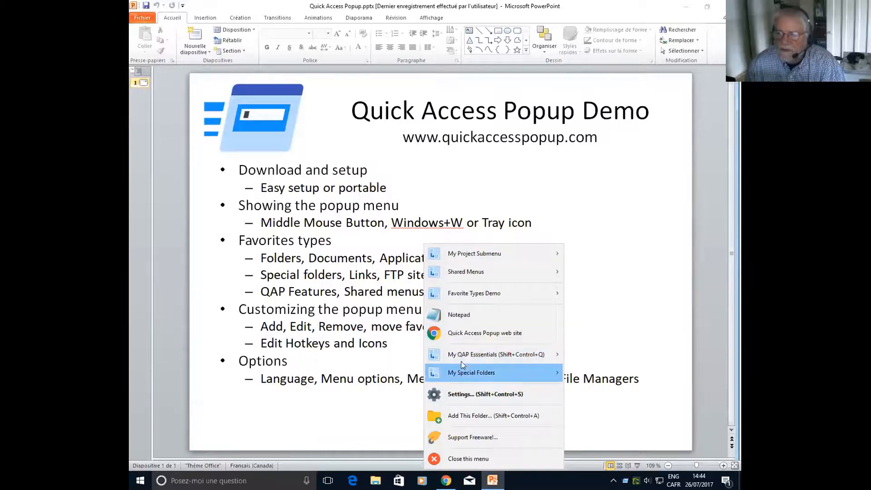
mouse_move(479, 355)
mouse_move(610, 352)
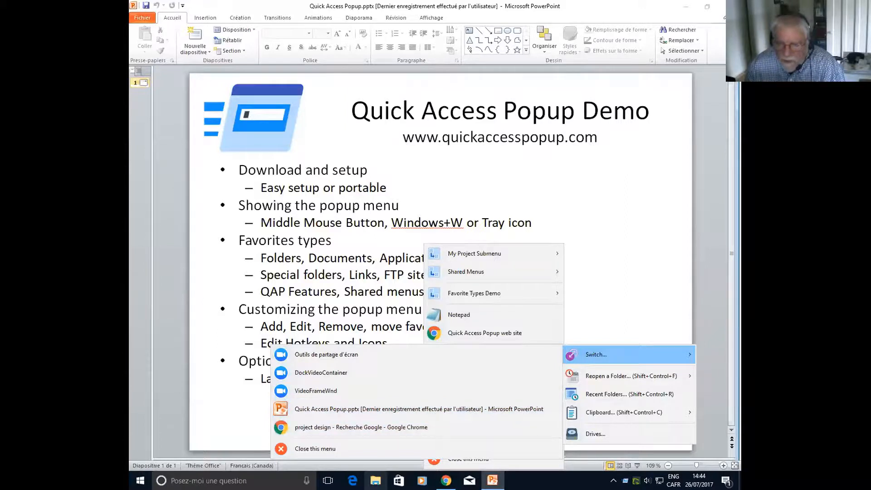
left_click(375, 480)
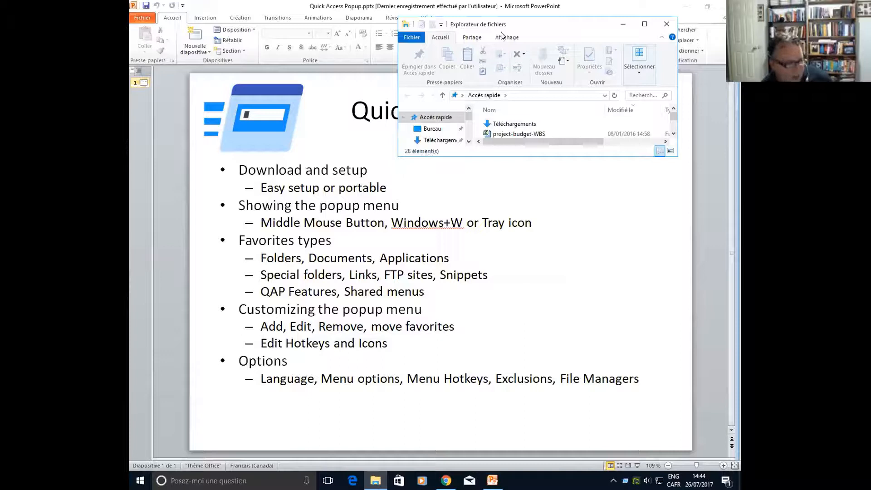
left_click_drag(514, 27, 472, 55)
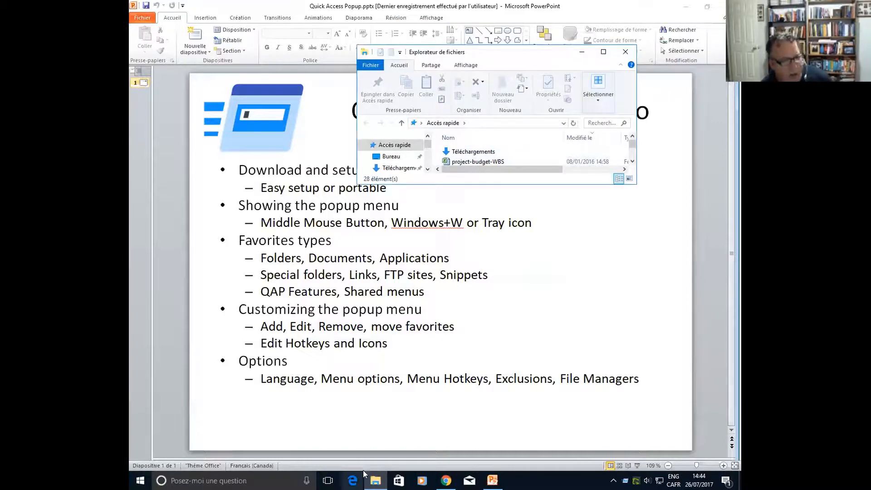
- Open Folder Example in a new window from the popup's Favorite Types Demo submenu
middle_click(391, 341)
left_click(429, 203)
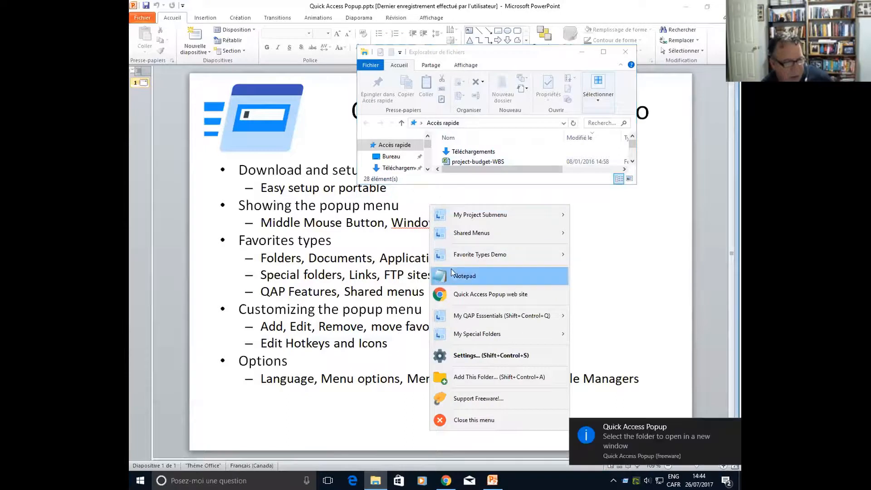
mouse_move(472, 257)
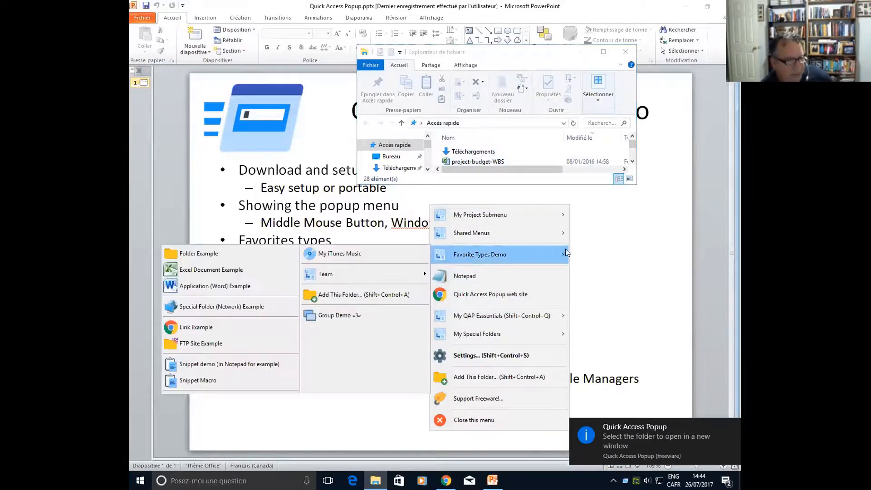
left_click(196, 253)
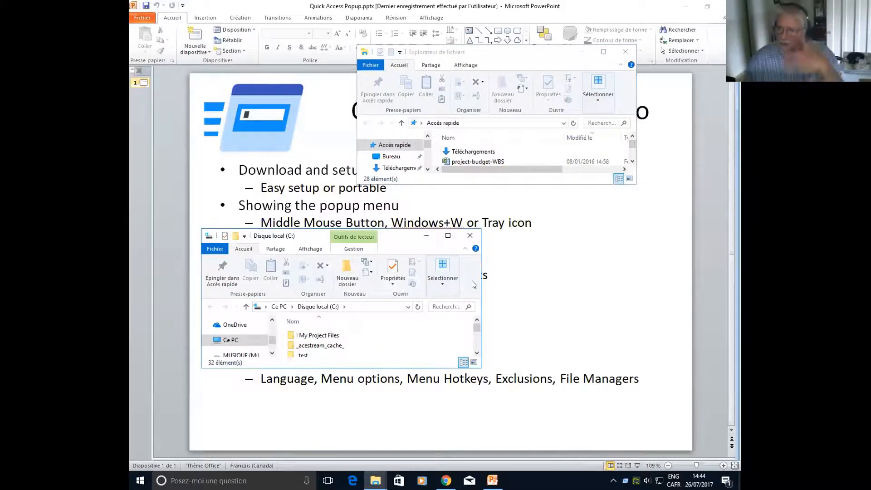
- Return to the presentation and display the popup's Switch list of open folders and application windows
left_click(510, 265)
middle_click(559, 248)
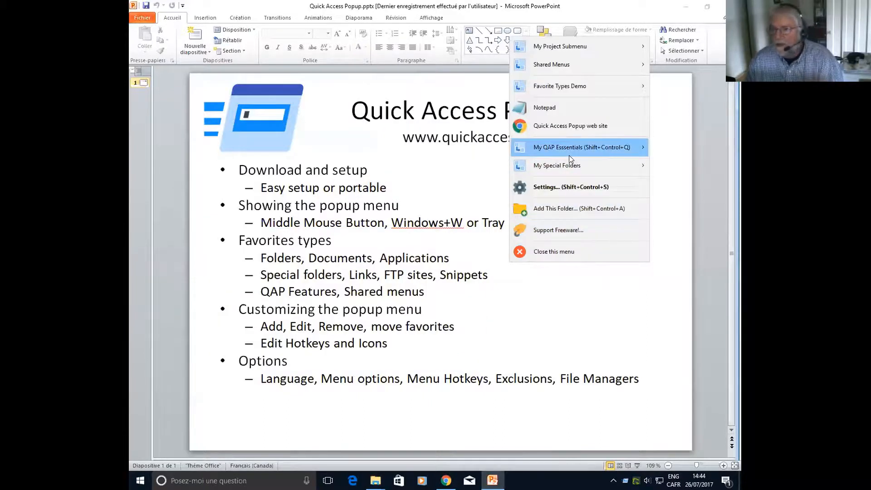
mouse_move(566, 150)
mouse_move(451, 155)
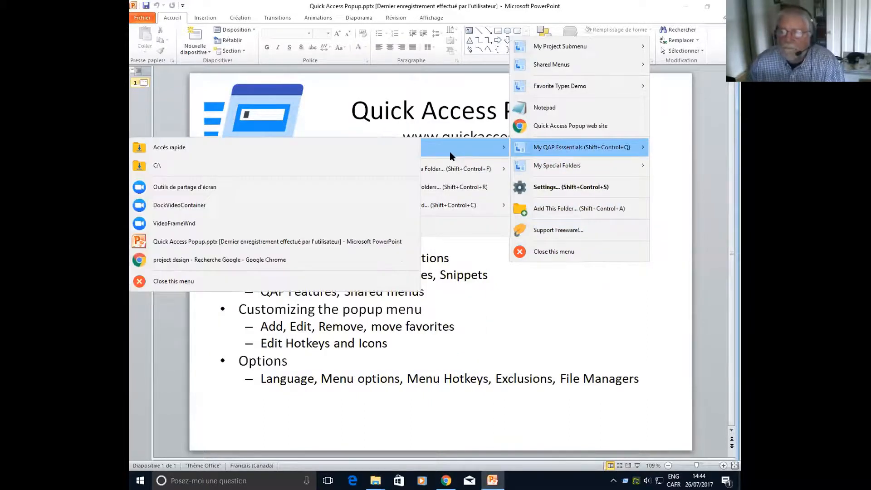
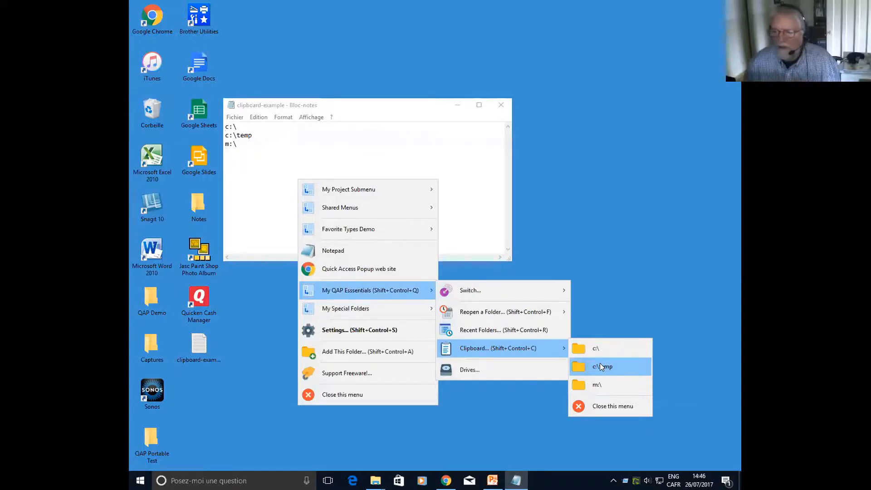
- Open the m:\ folder from the popup's Clipboard list, move its window aside, and return to the clipboard-example note
left_click(596, 384)
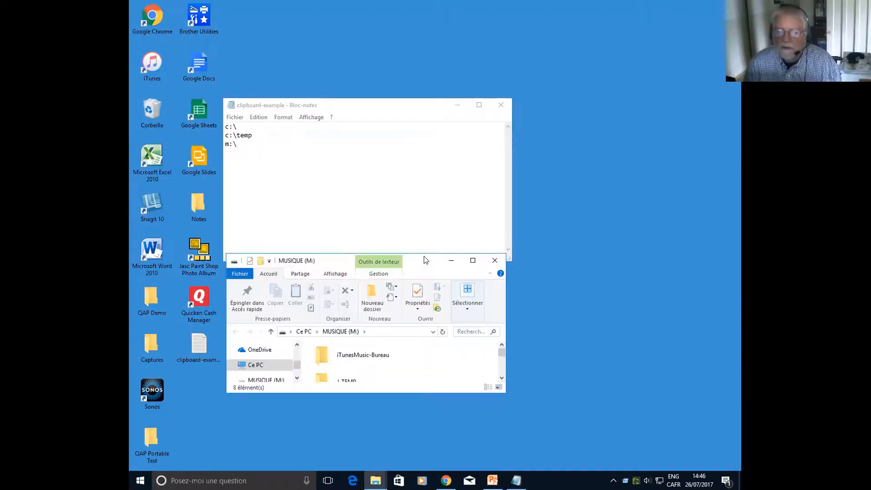
left_click_drag(423, 259, 484, 145)
left_click(243, 180)
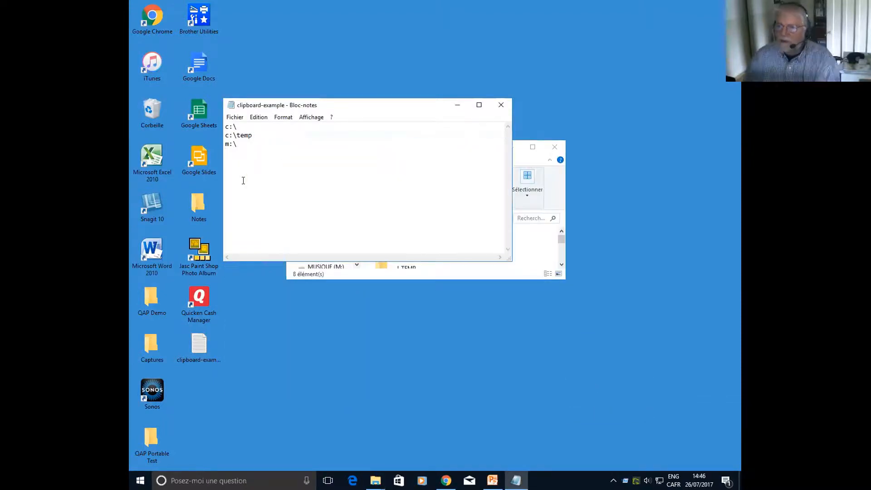
- Display the popup's Drives list from My QAP Essentials, and close it without choosing a drive
middle_click(276, 183)
mouse_move(349, 295)
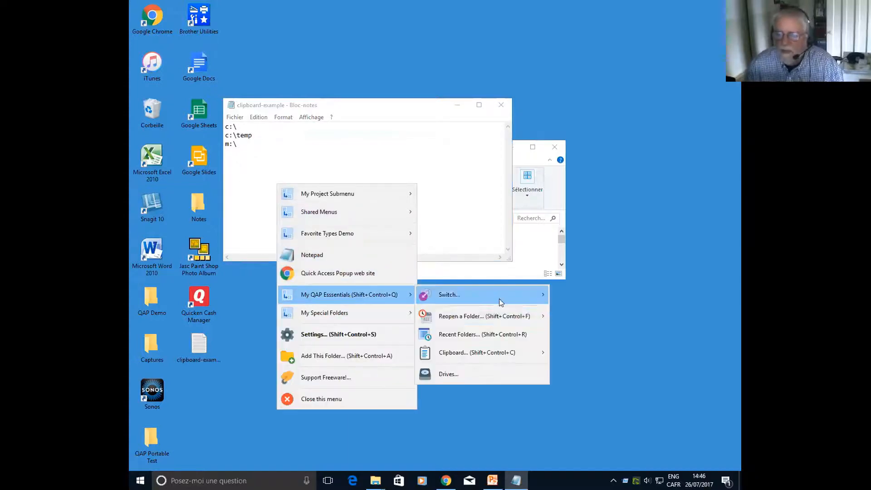
left_click(471, 378)
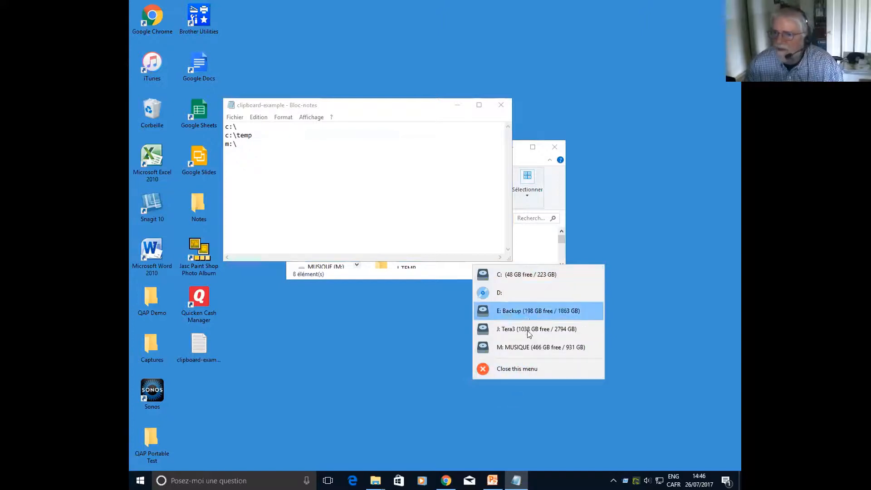
left_click(513, 365)
left_click(359, 189)
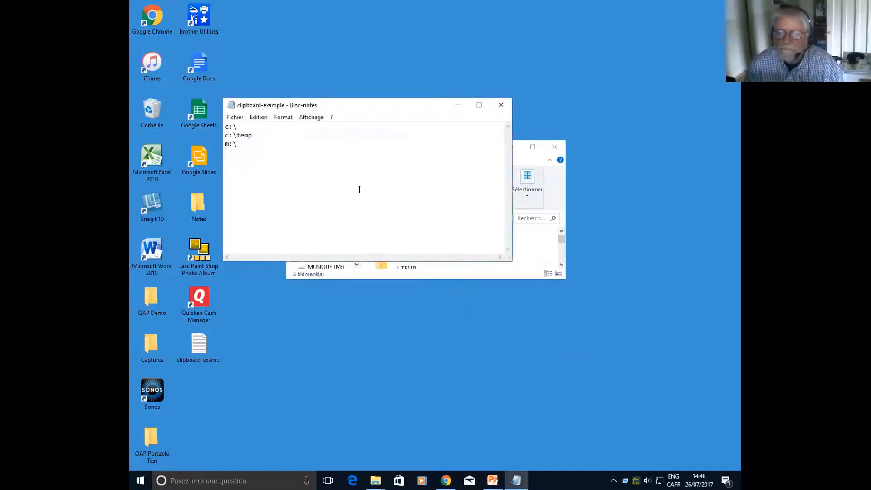
- Open the Quick Access Popup settings window from the popup
middle_click(301, 160)
mouse_move(346, 200)
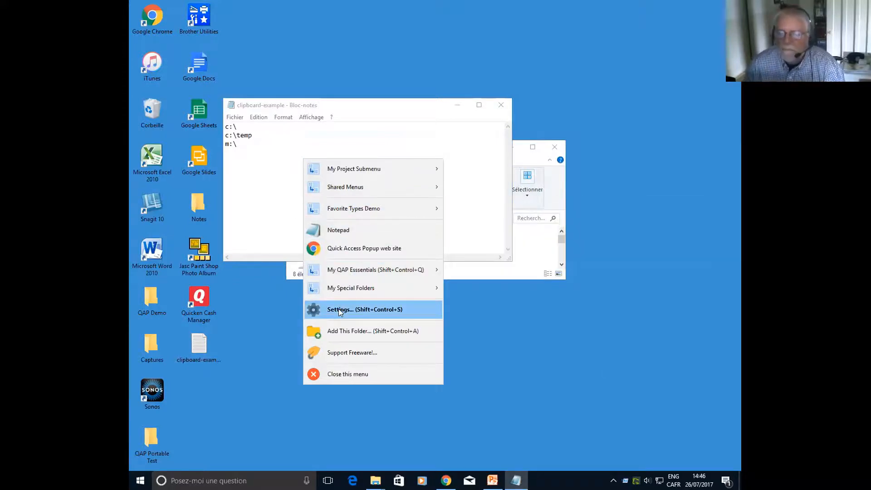
mouse_move(351, 184)
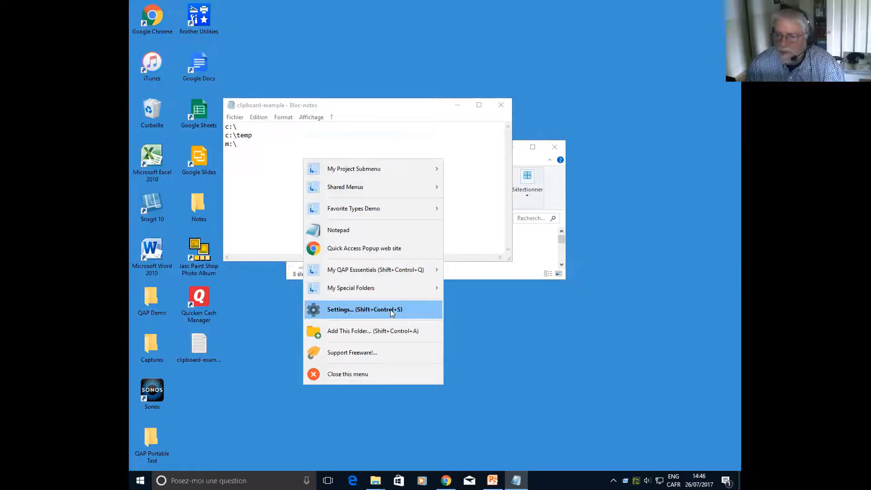
left_click(372, 309)
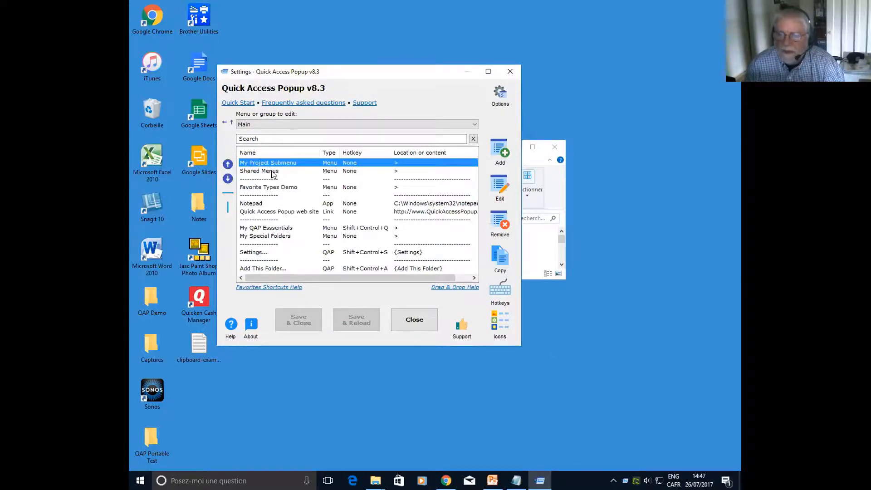
- Show the contents of the Favorite Types Demo menu in the settings, and reselect it among the available menus
double_click(271, 188)
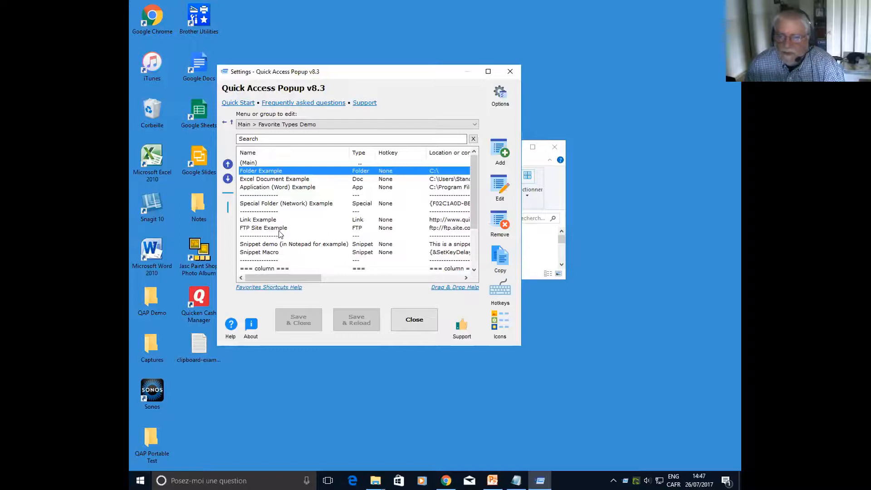
left_click(313, 124)
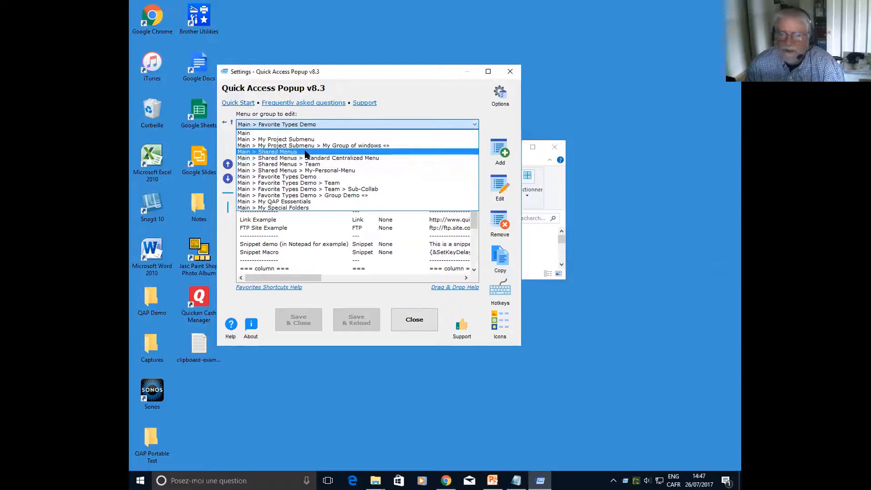
left_click(309, 177)
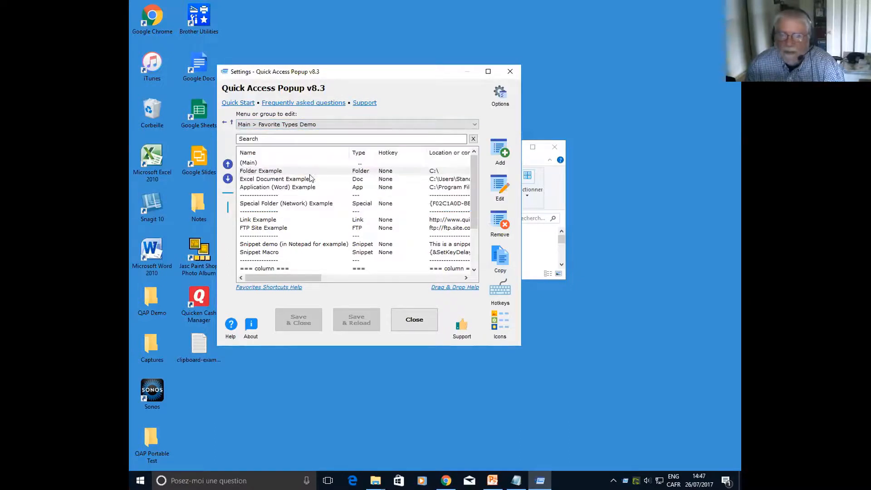
- Search the favorites for "app", and clear the search to restore the full list
left_click(326, 139)
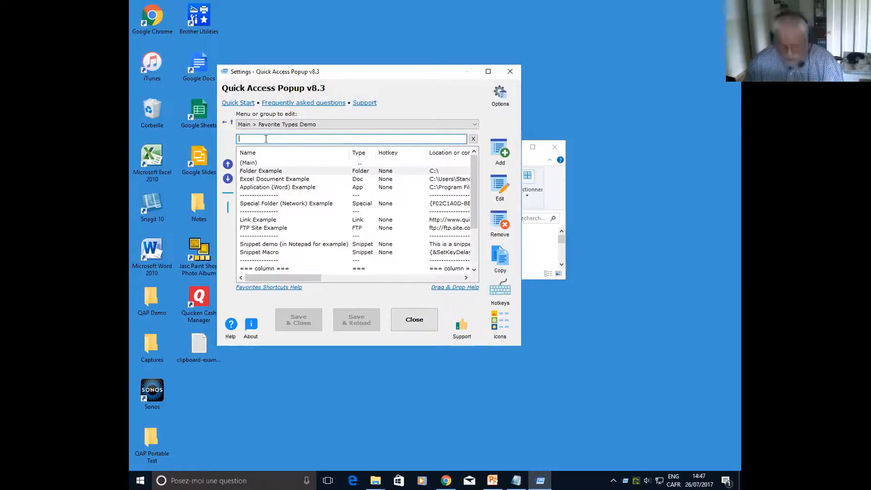
type("app")
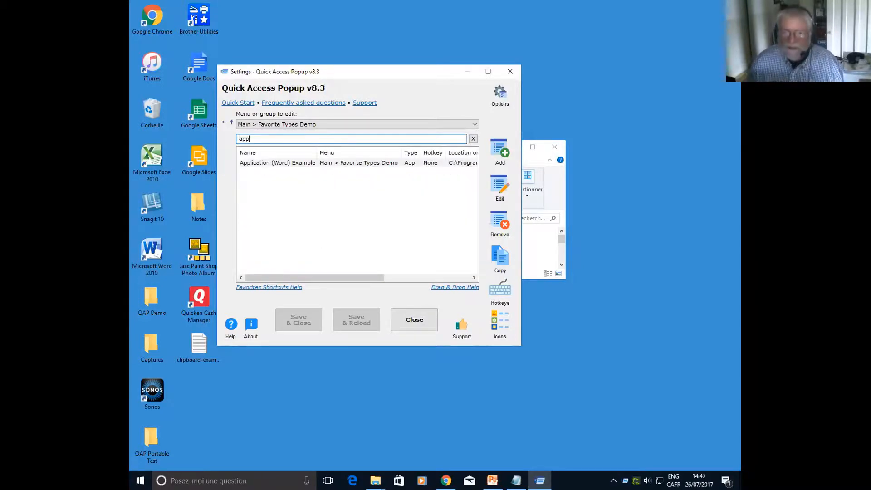
key("BackSpace")
key("BackSpace")
key("BackSpace")
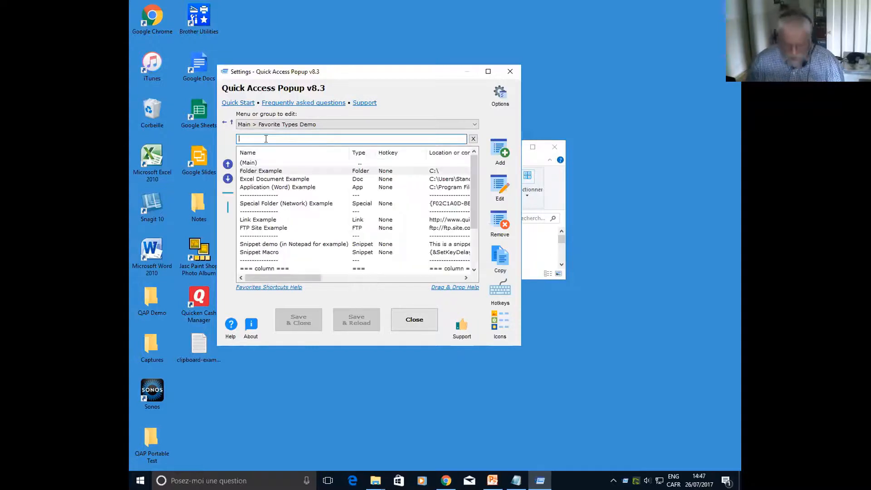
- Search the favorites for "ahk" and for "fold", and clear the search to restore the full menu list
type("ahk")
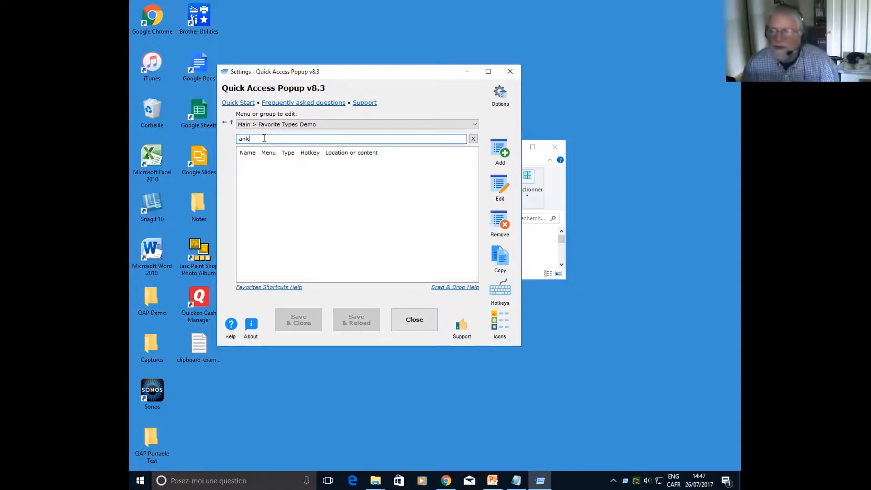
key("ctrl+a")
key("BackSpace")
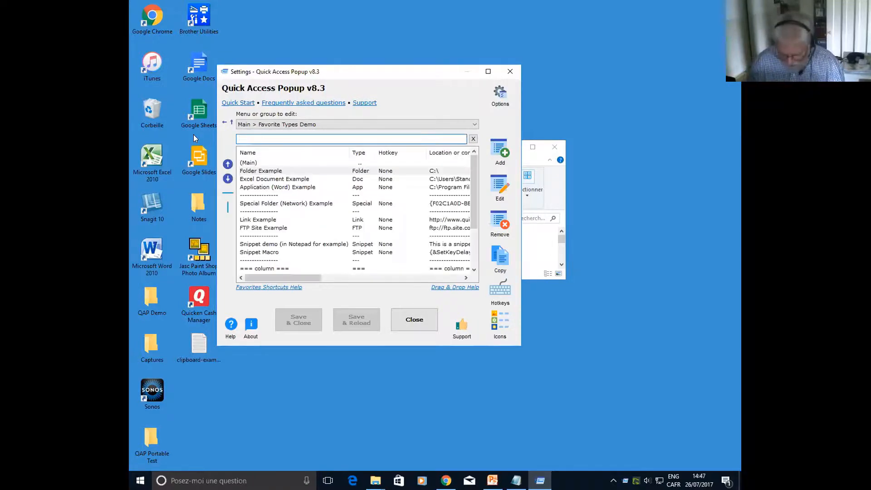
type("fold")
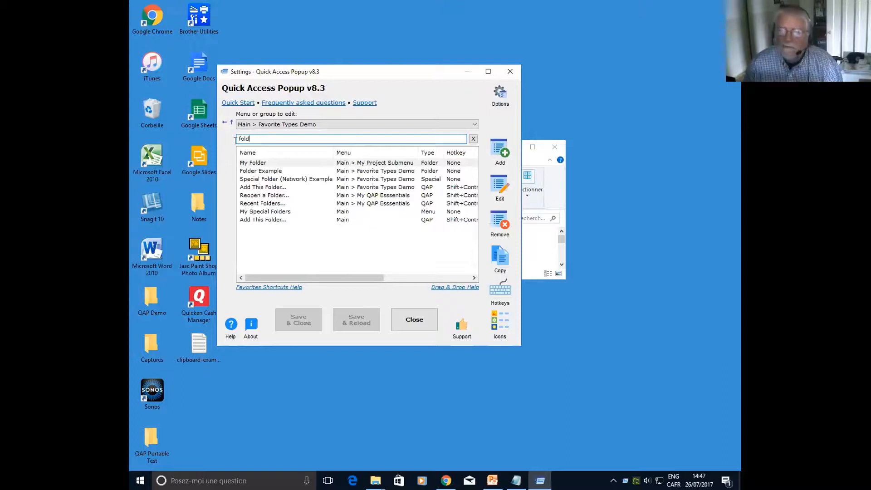
left_click_drag(250, 139, 211, 140)
key("Delete")
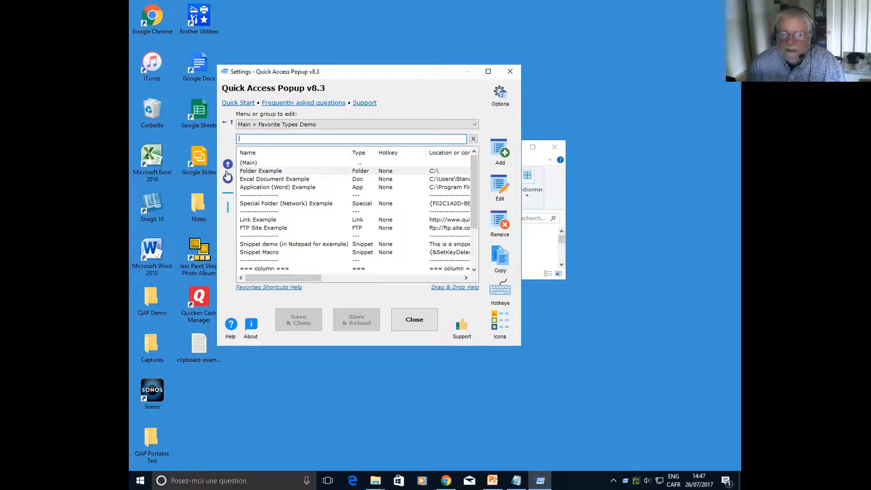
- Reorder the Favorite Types Demo menu so that Folder Example sits directly below Excel Document Example
left_click(269, 172)
left_click(228, 178)
left_click(227, 179)
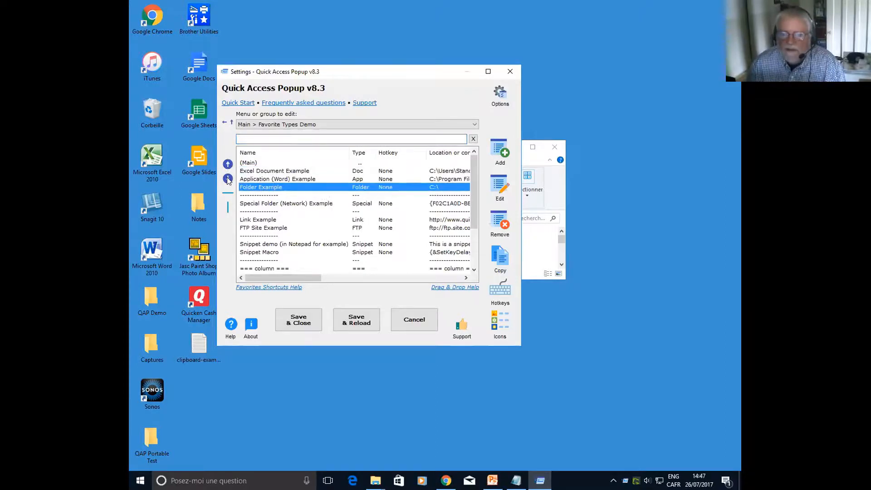
left_click(228, 179)
left_click(227, 179)
left_click(228, 163)
left_click(228, 164)
left_click(228, 164)
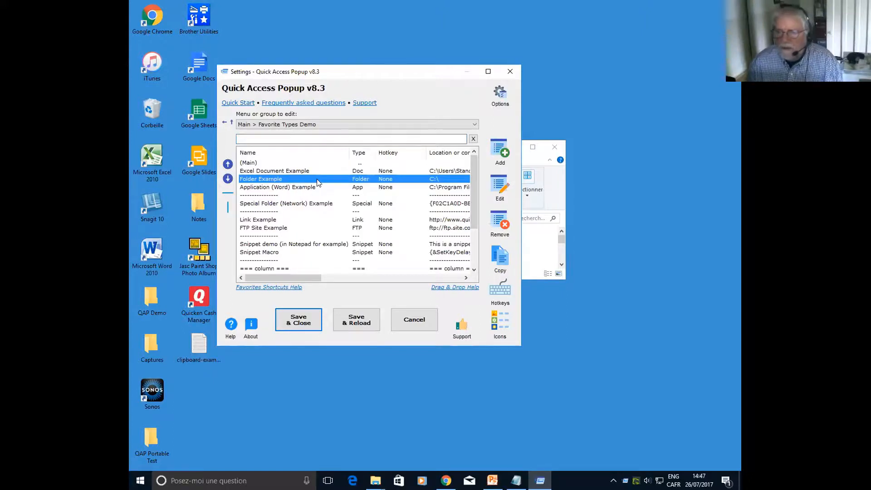
- Select the favorites from Excel Document Example through Special Folder (Network) Example, plus the separators around the two snippet favorites
left_click(289, 171)
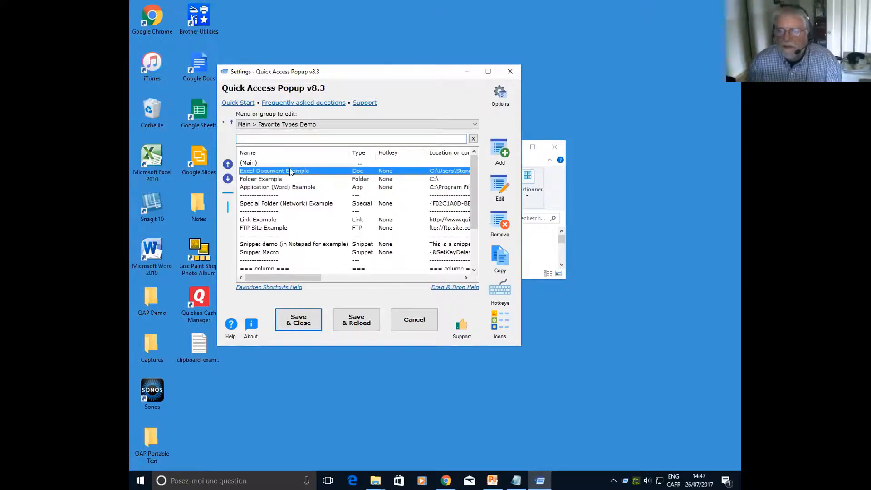
left_click(267, 177, "ctrl")
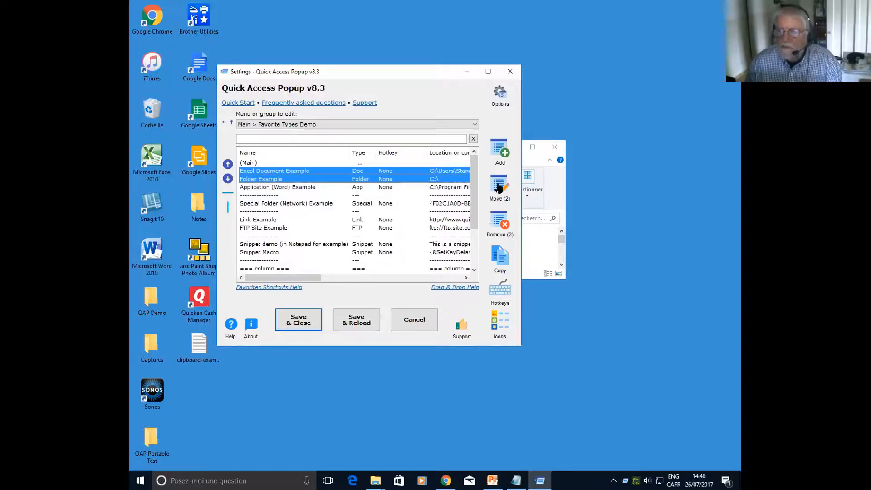
left_click(268, 188, "ctrl")
left_click(273, 204, "ctrl+shift")
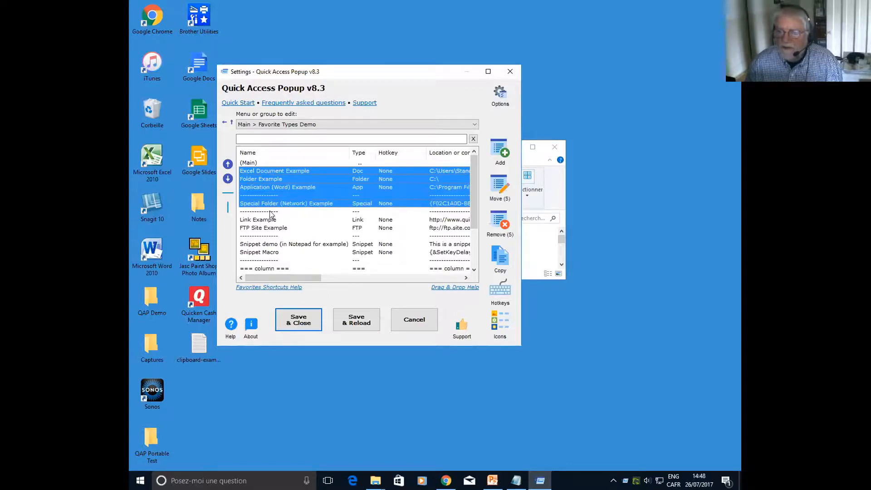
left_click(268, 236, "ctrl")
left_click(268, 261, "ctrl")
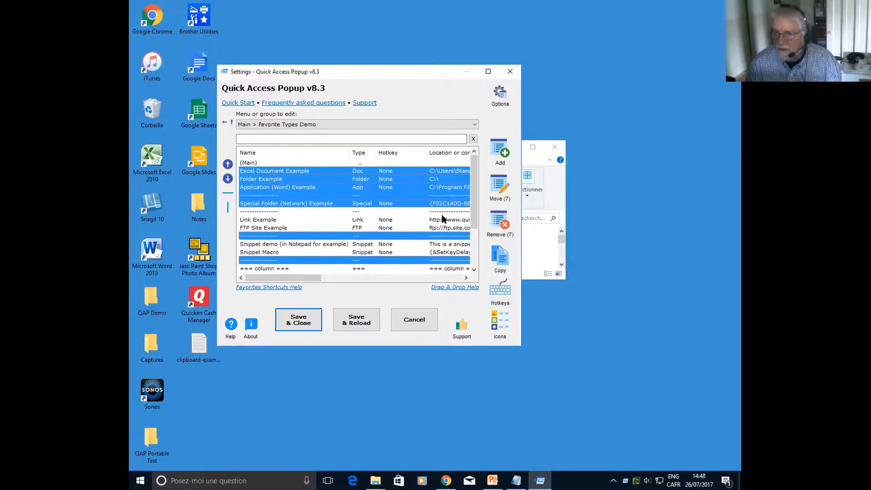
- Start adding an Application favorite before Link Example, using the running notepad.exe and the short name Notepad
left_click(319, 221)
left_click(501, 151)
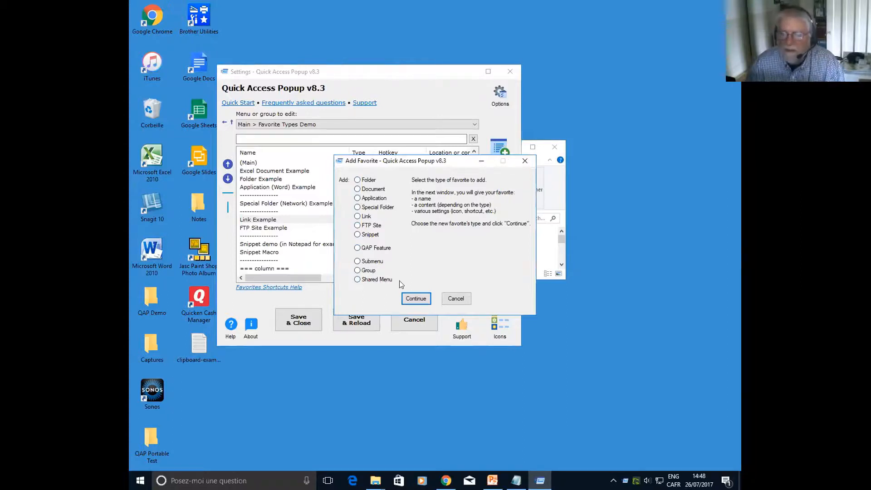
left_click(371, 198)
left_click(415, 298)
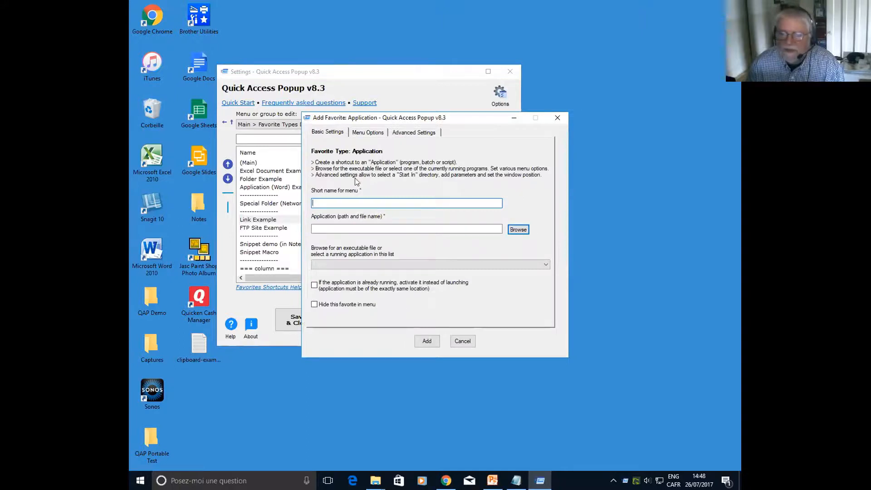
left_click(541, 266)
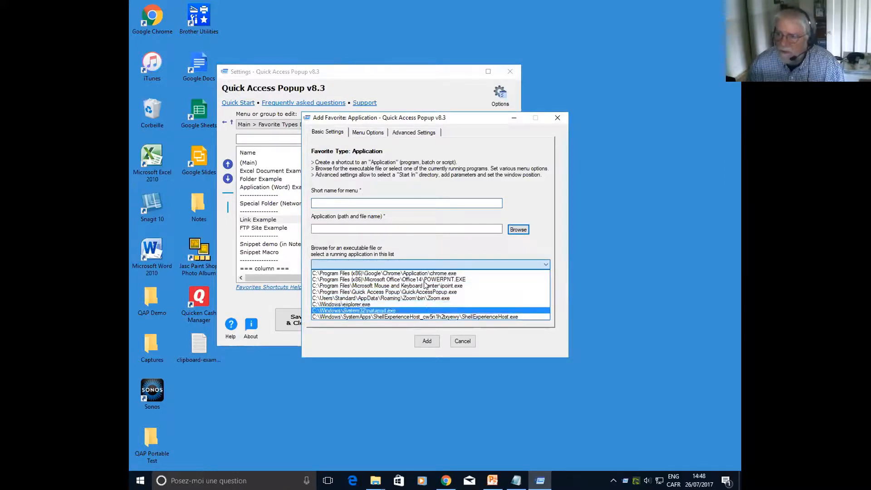
left_click(379, 312)
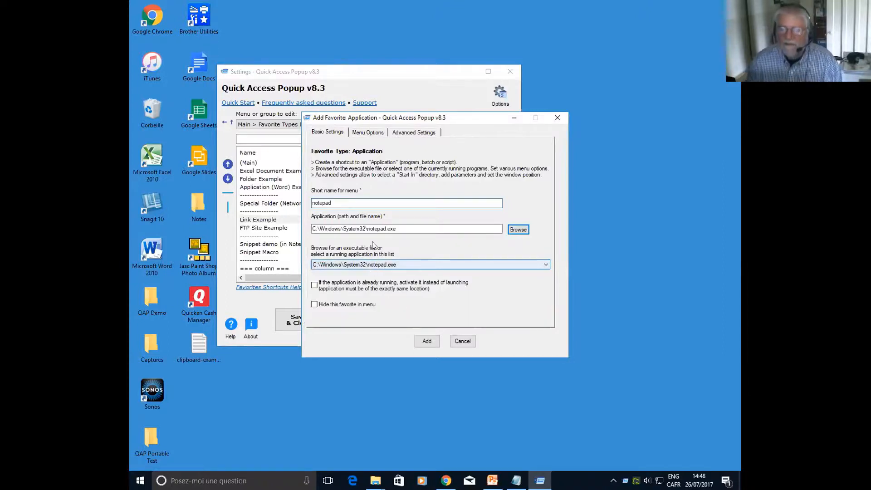
left_click_drag(343, 203, 272, 204)
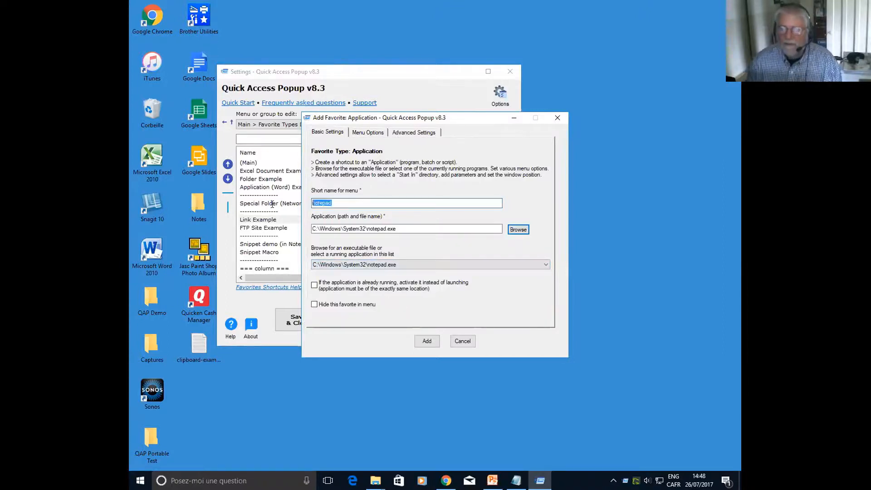
left_click(318, 206)
type("N")
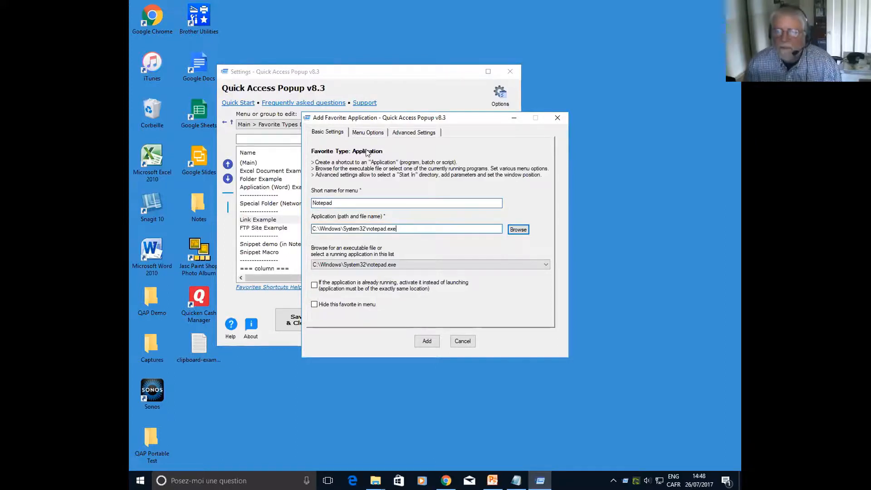
- Review the new Notepad favorite's menu options and advanced settings, including start folder and parameters, and cancel adding it
left_click(373, 132)
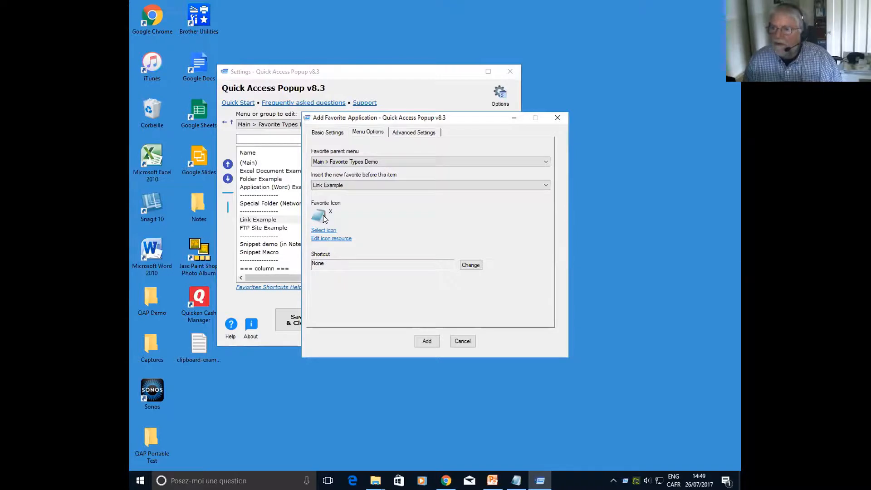
left_click(407, 133)
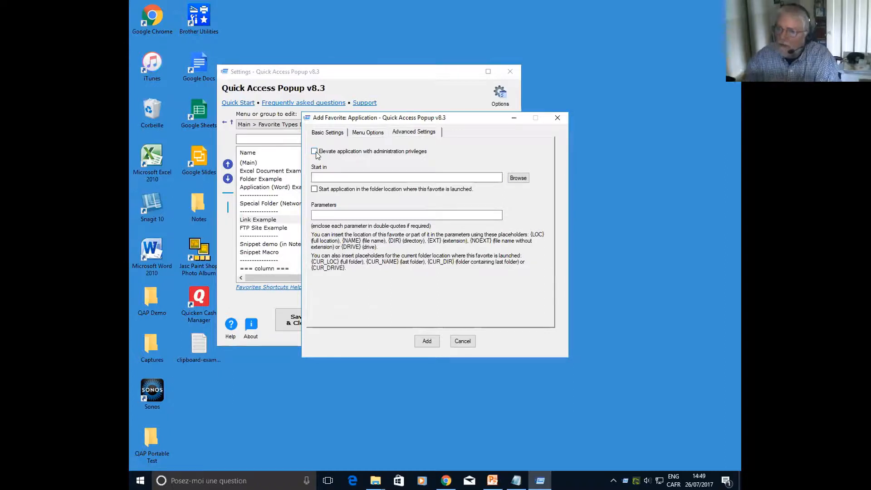
left_click(315, 176)
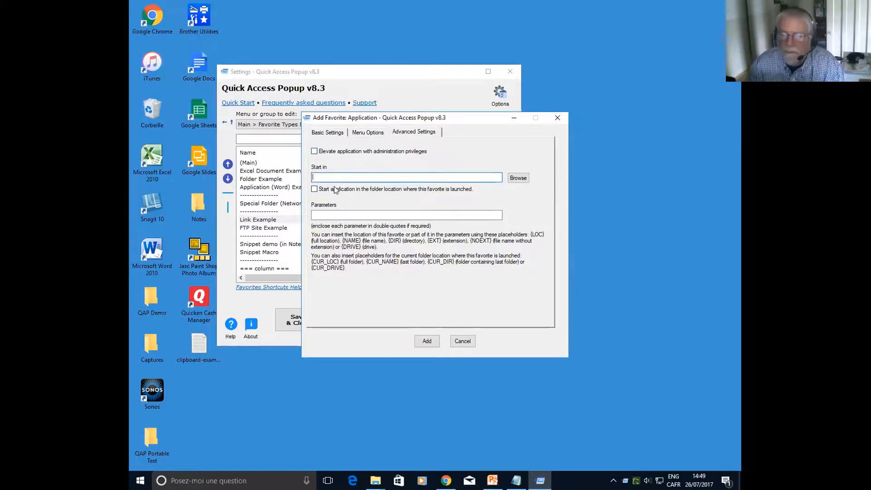
left_click(328, 213)
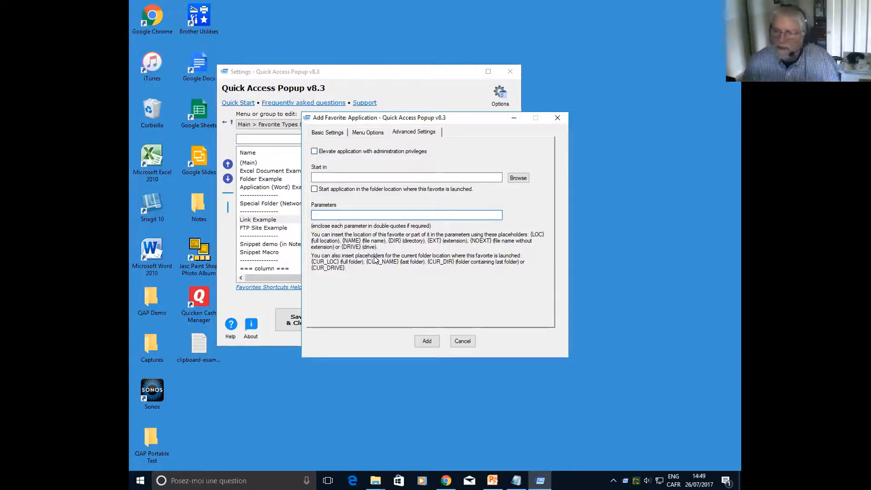
left_click(459, 343)
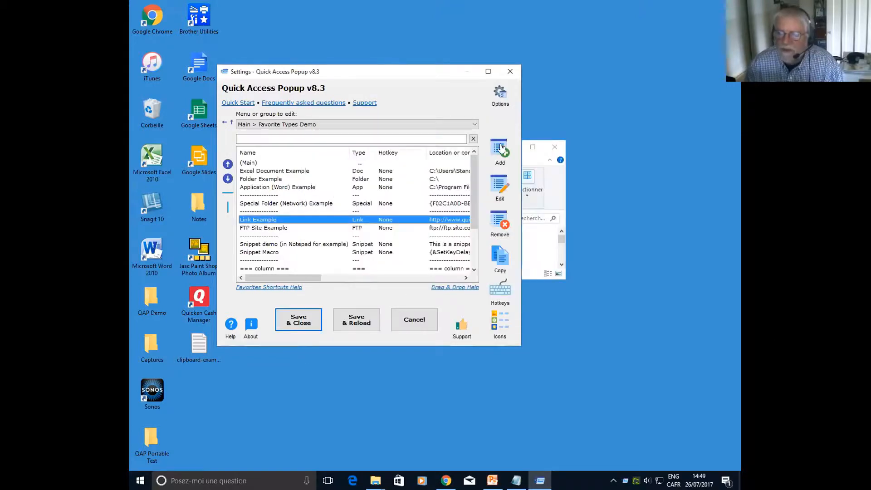
- Open the Link Example favorite for editing and for copying, and dismiss each dialog without changes
double_click(262, 218)
left_click(457, 341)
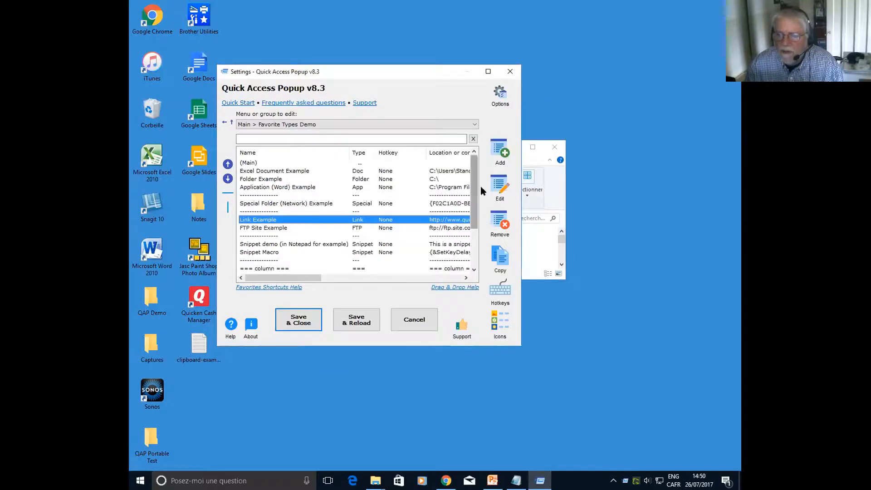
left_click(493, 187)
left_click(461, 342)
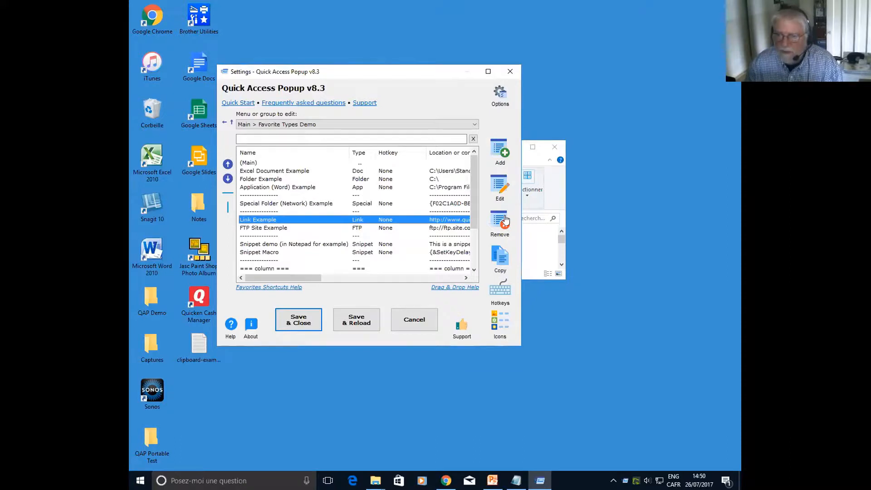
left_click(502, 256)
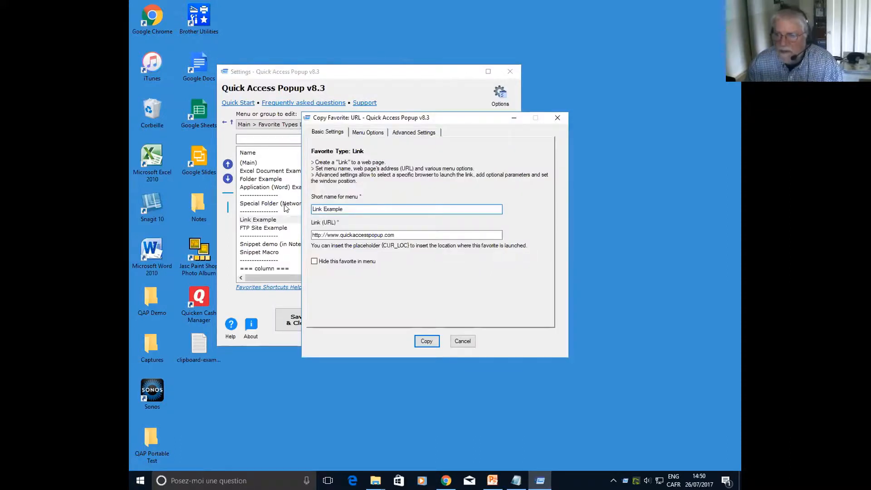
left_click(455, 343)
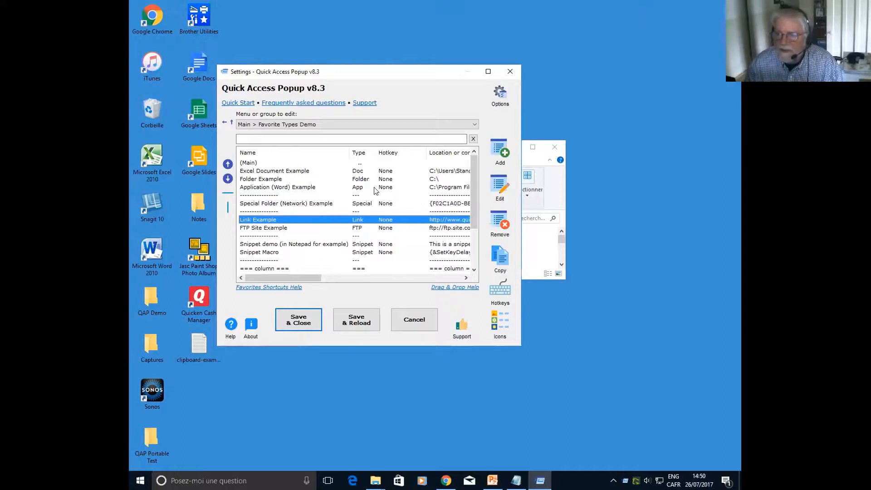
- Assign the hotkey Shift+Control+W to the Link Example favorite, and save the settings
double_click(292, 221)
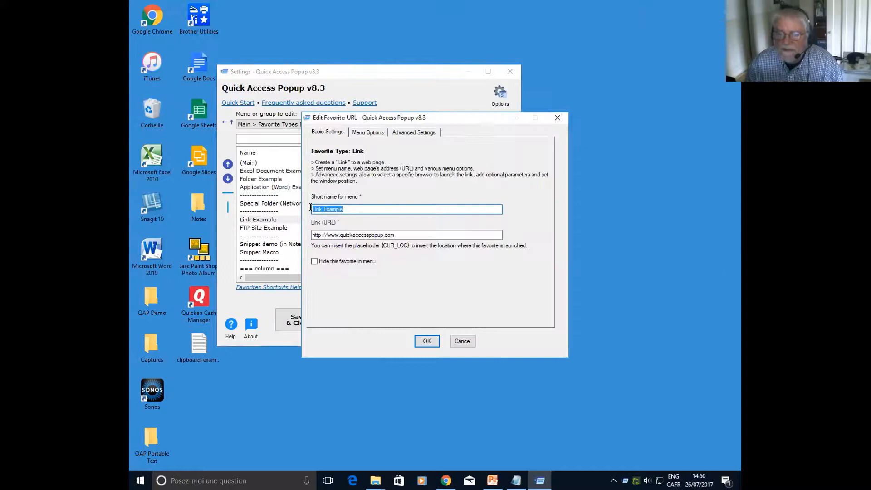
left_click(374, 132)
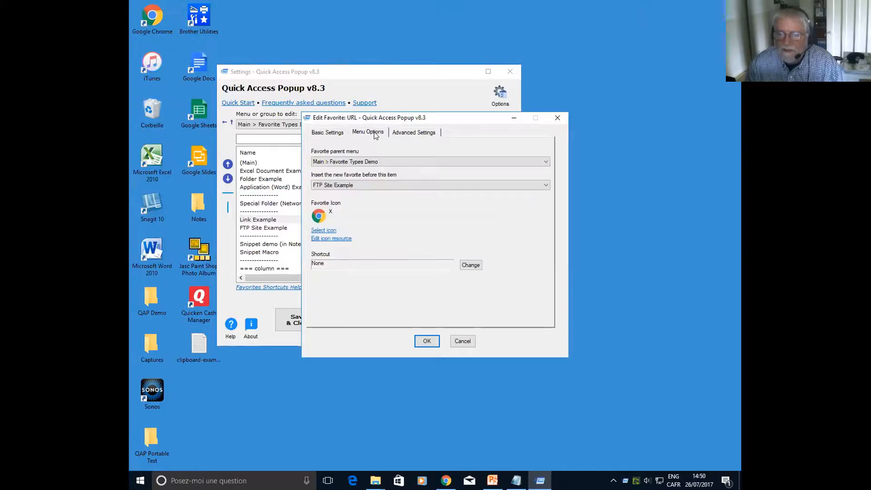
left_click(472, 266)
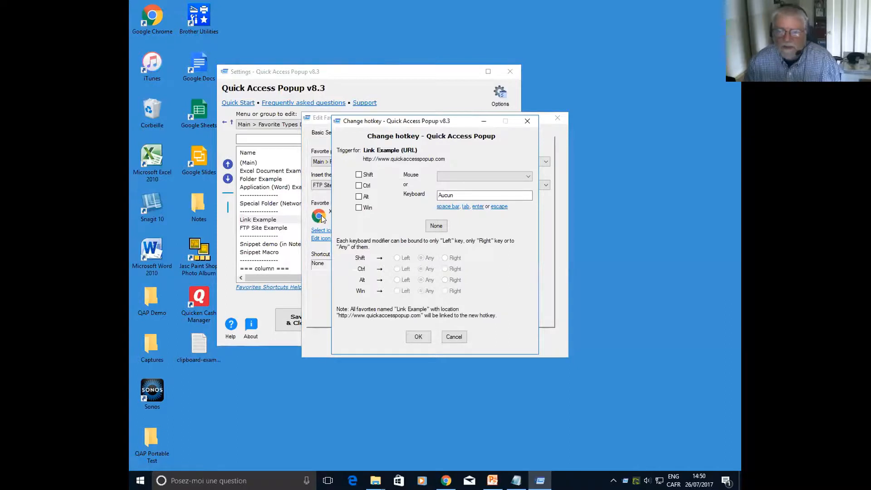
left_click(359, 175)
left_click(359, 186)
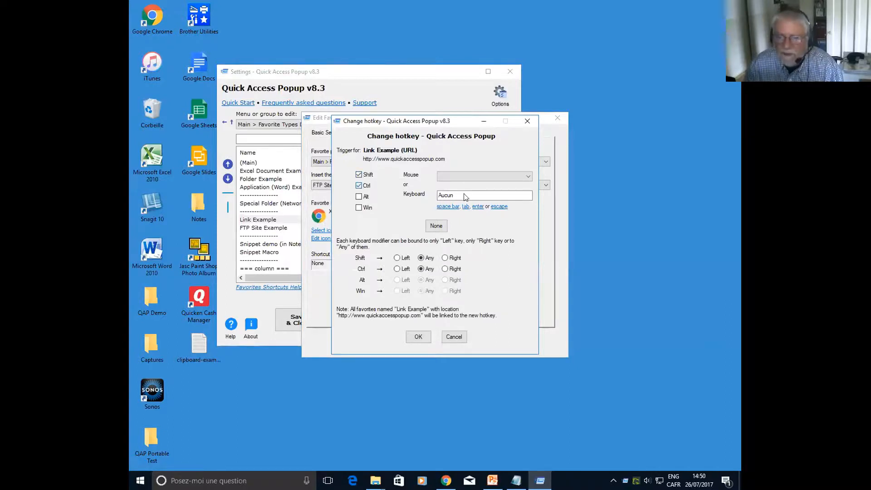
left_click(469, 197)
key("w")
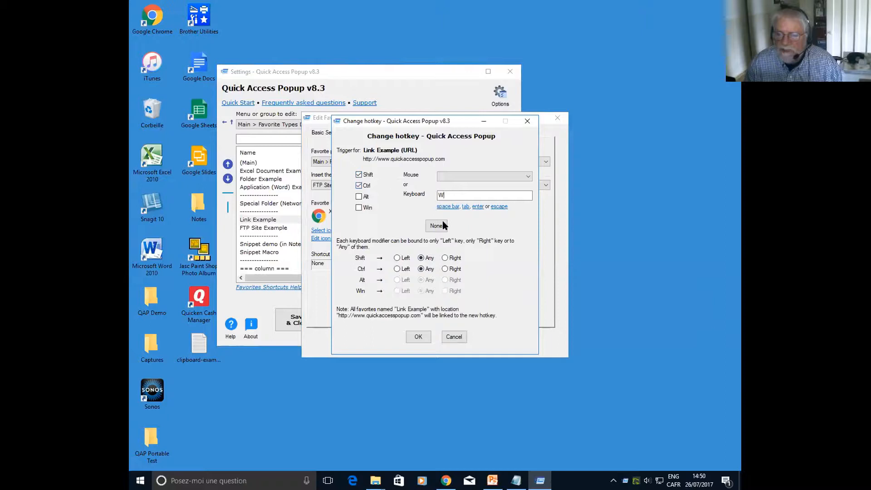
left_click(419, 337)
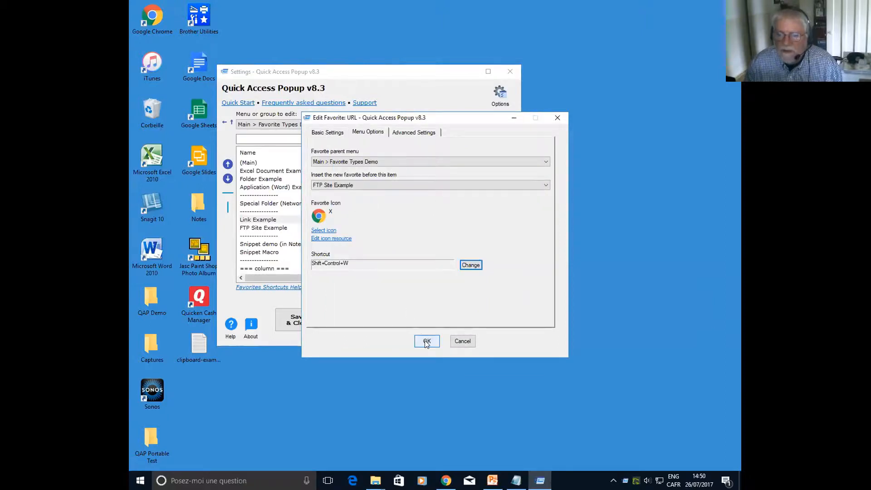
left_click(425, 341)
left_click(312, 325)
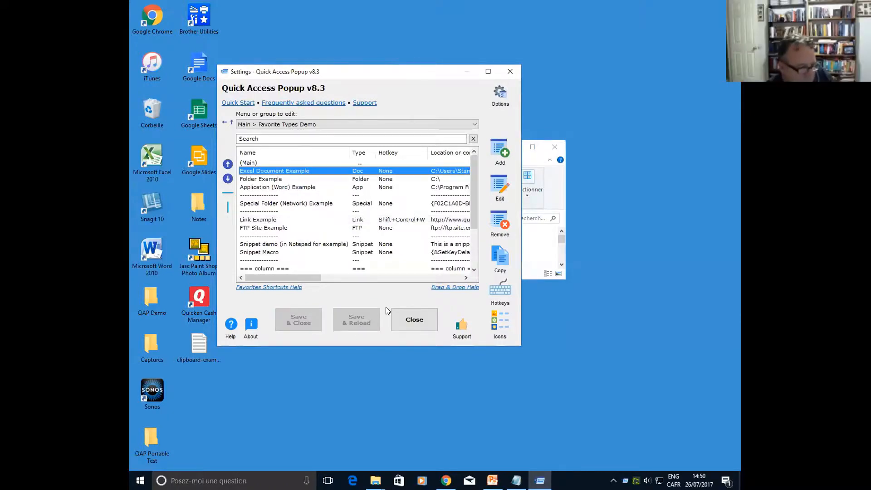
- Test the new hotkey by launching Link Example with it, and close the browser window
key("ctrl+shift+w")
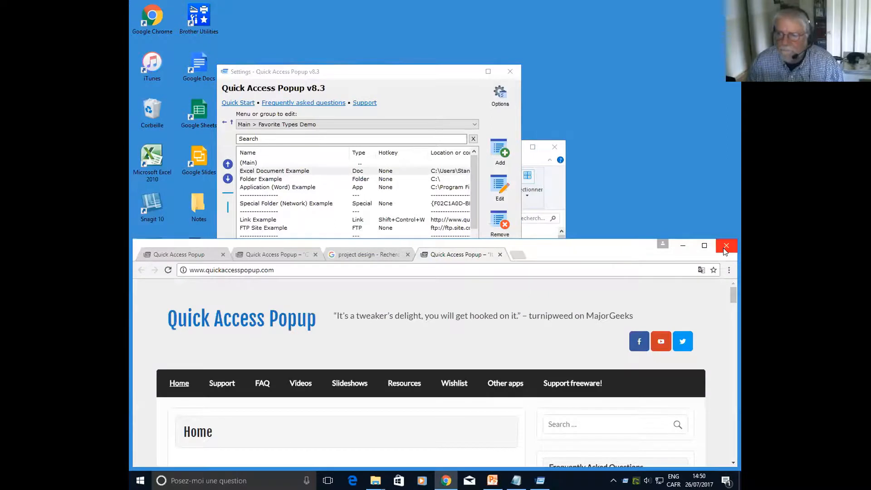
key("alt+F4")
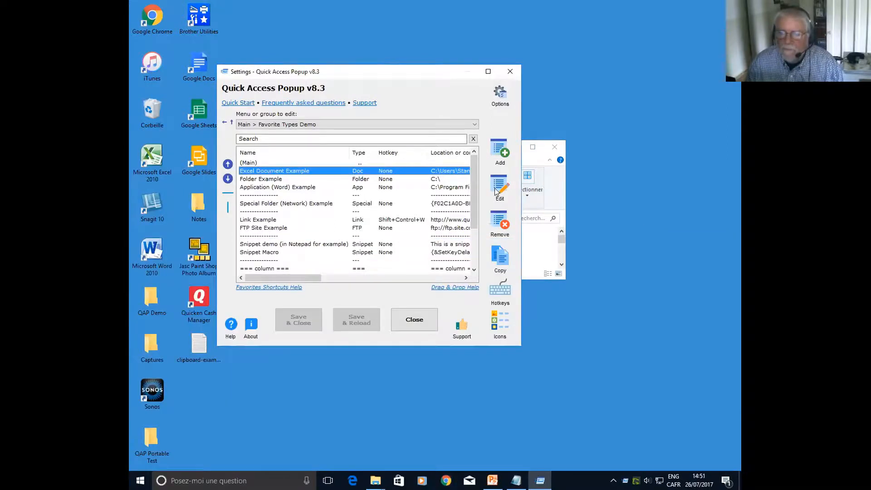
- Review the hotkey list with all favorites shown, open the hotkey change dialog for the Team favorite, and cancel and close without changes
left_click(502, 291)
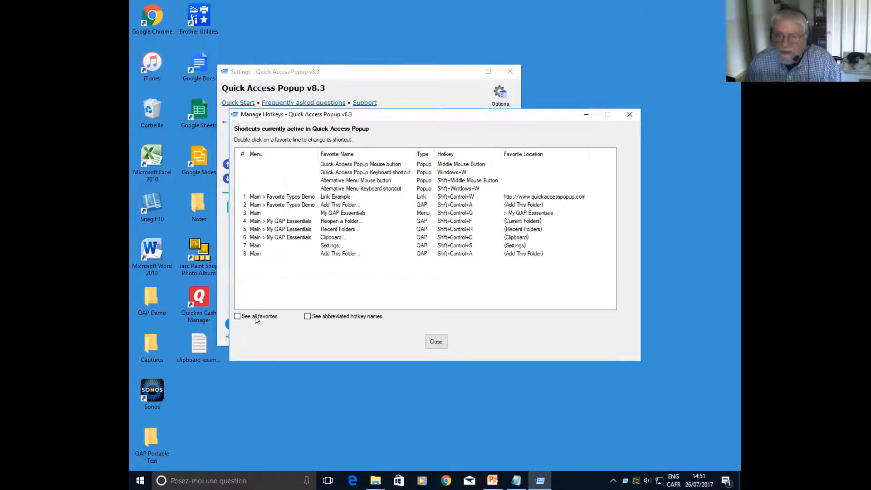
left_click(238, 316)
scroll(418, 273, "down", 7)
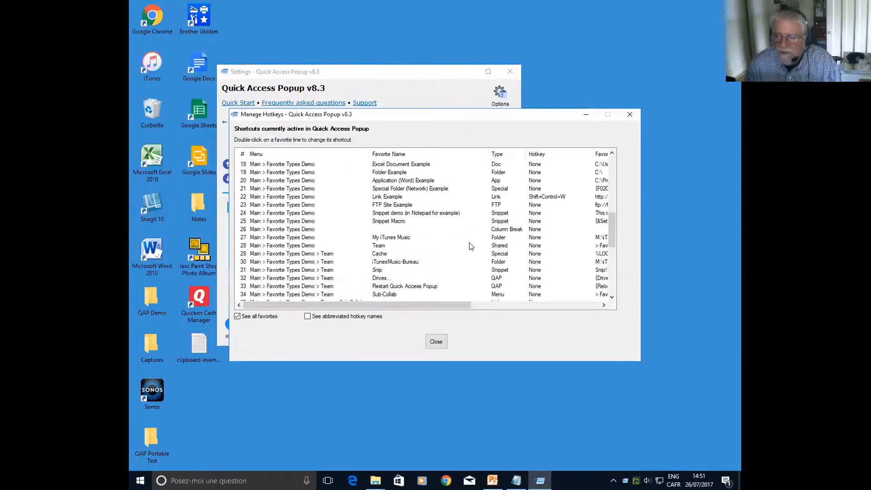
left_click(548, 247)
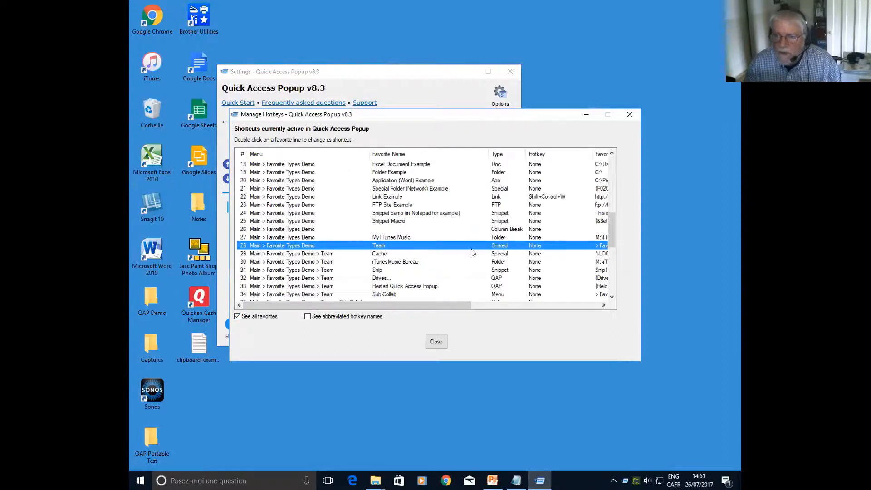
double_click(532, 245)
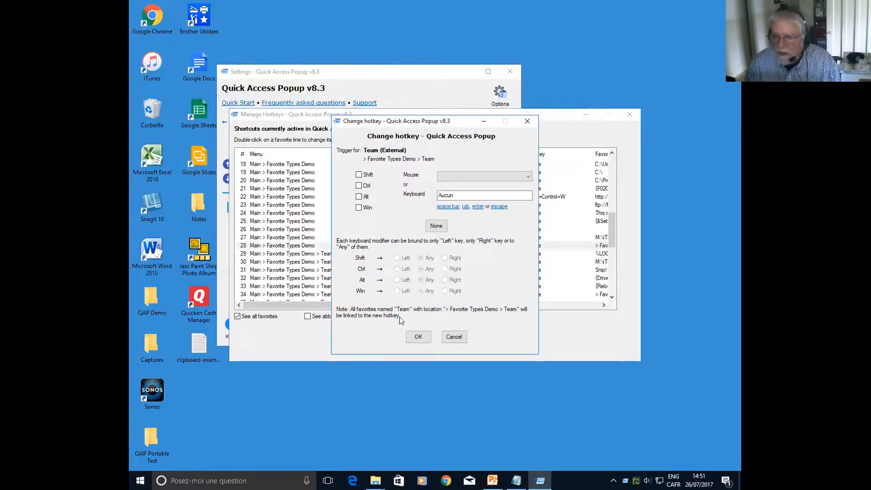
left_click(454, 336)
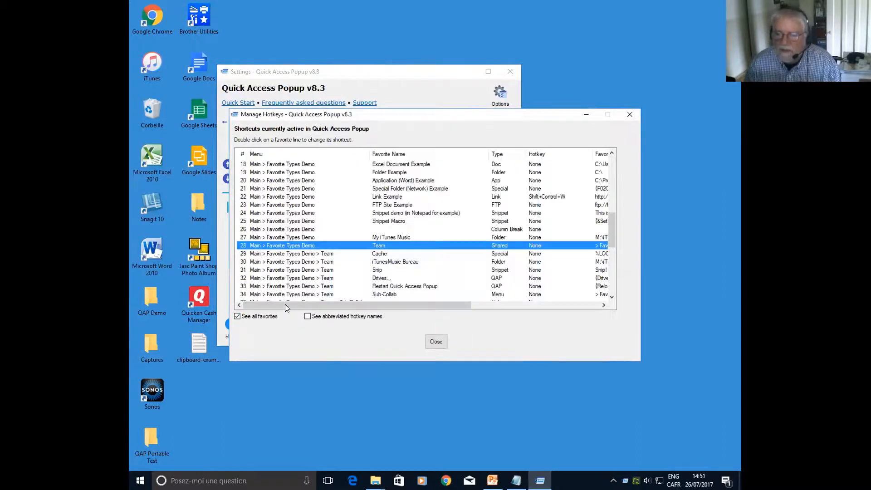
left_click(431, 341)
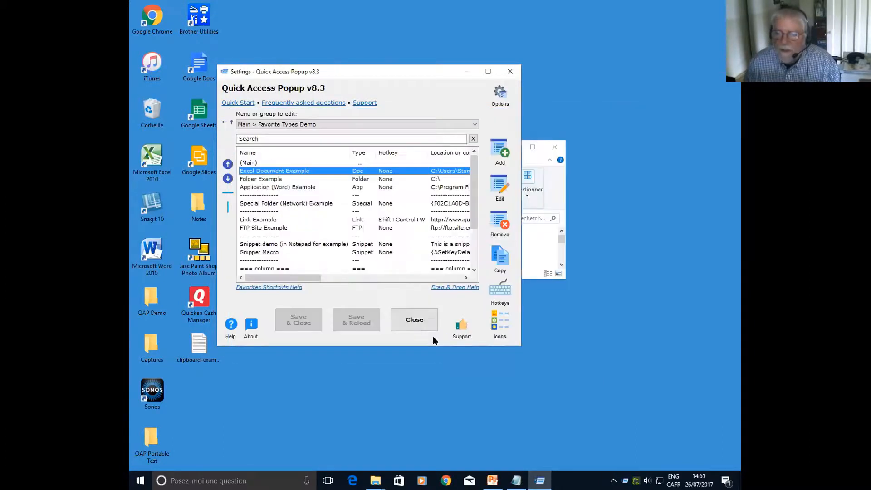
- Browse the first three pages of favorite icons in Manage Icons, and close it without changes
left_click(500, 323)
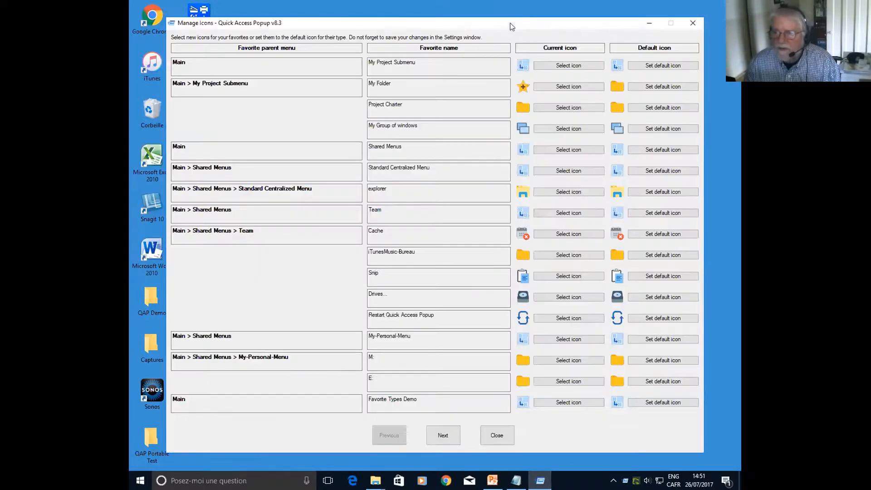
left_click_drag(506, 25, 457, 22)
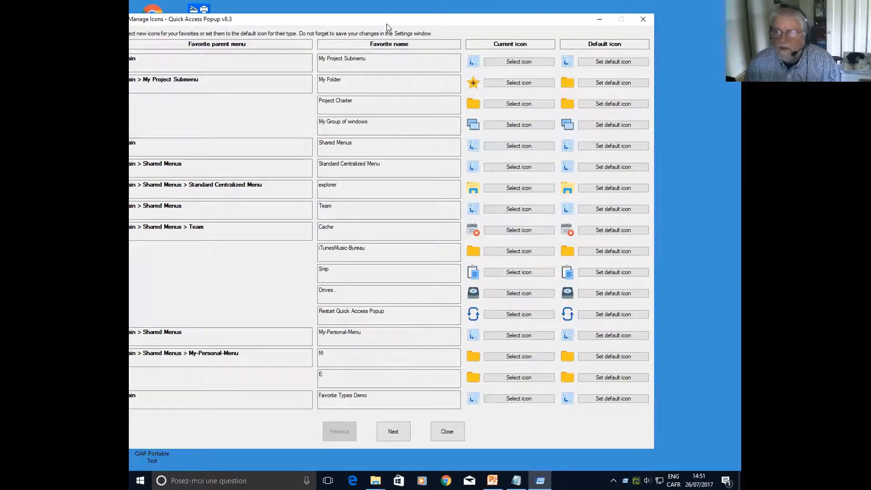
left_click_drag(398, 20, 437, 20)
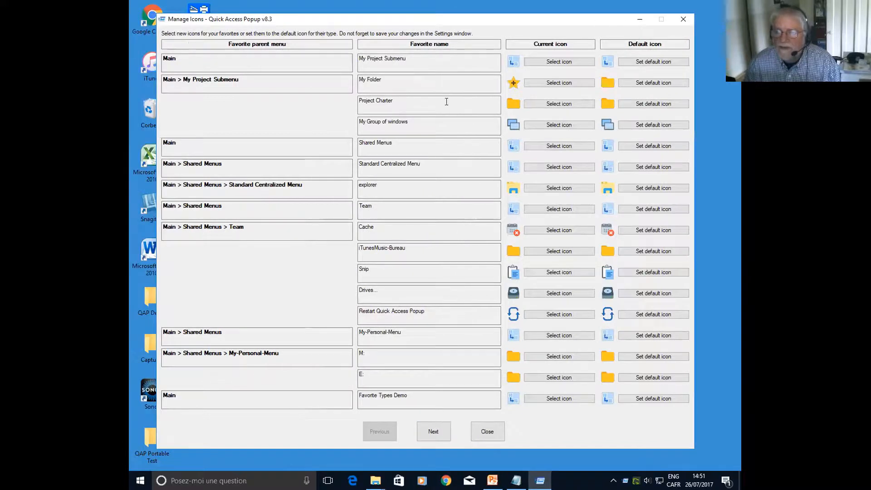
left_click(433, 432)
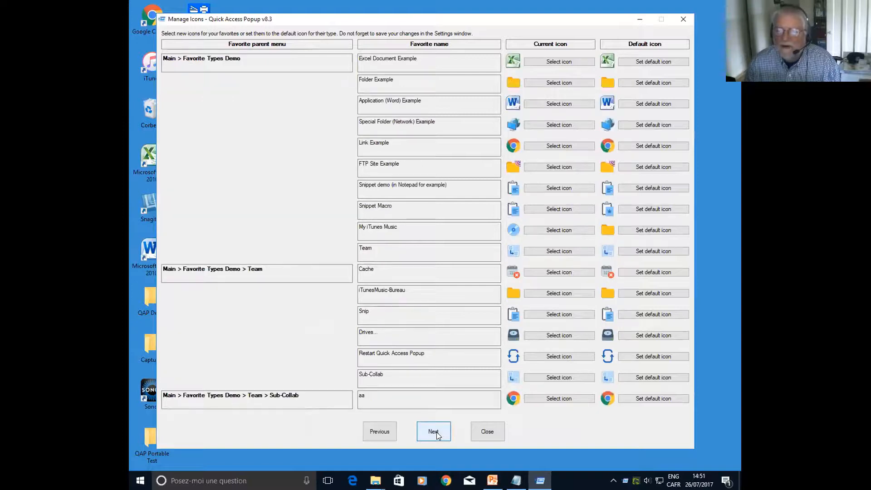
left_click(433, 432)
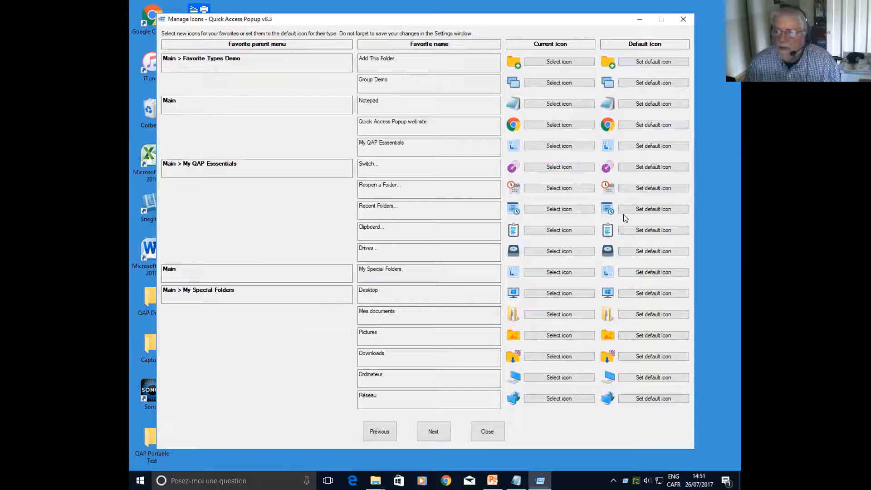
left_click(485, 433)
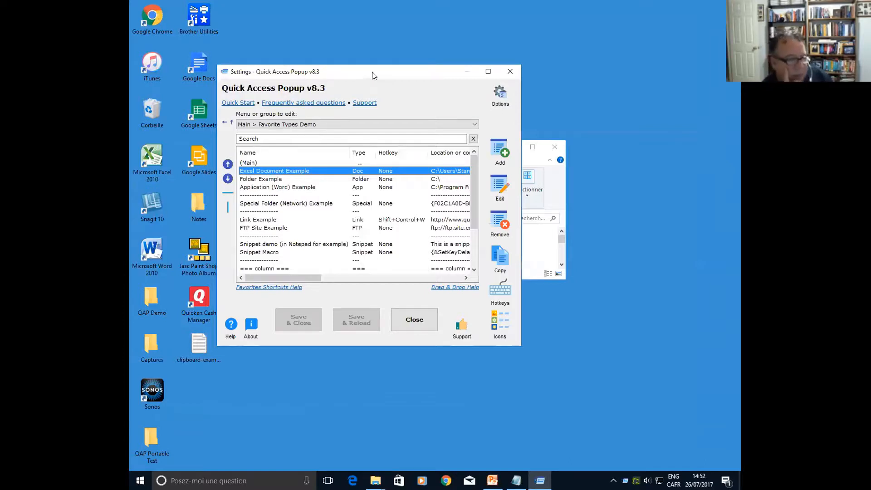
- Examine the icon choices for the Excel Document Example favorite, and cancel both the icon selection and the favorite's editing
mouse_move(363, 76)
left_mouse_down()
mouse_move(374, 75)
mouse_move(348, 73)
left_mouse_up()
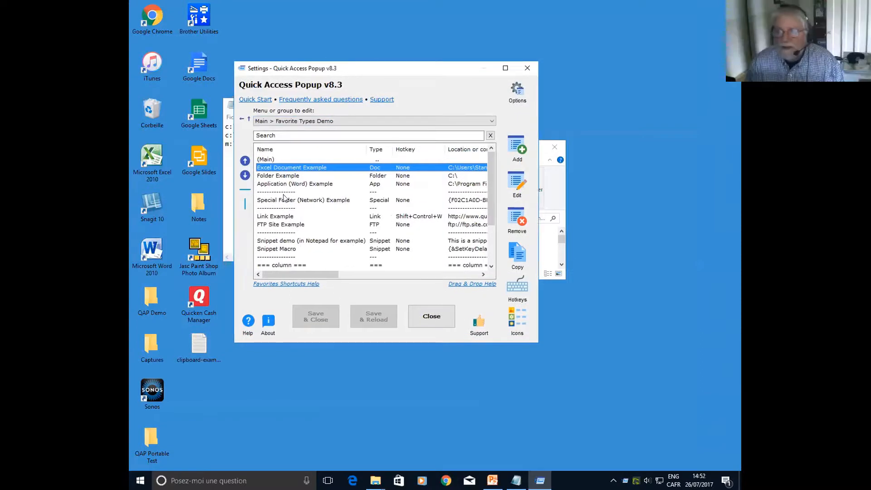
double_click(299, 167)
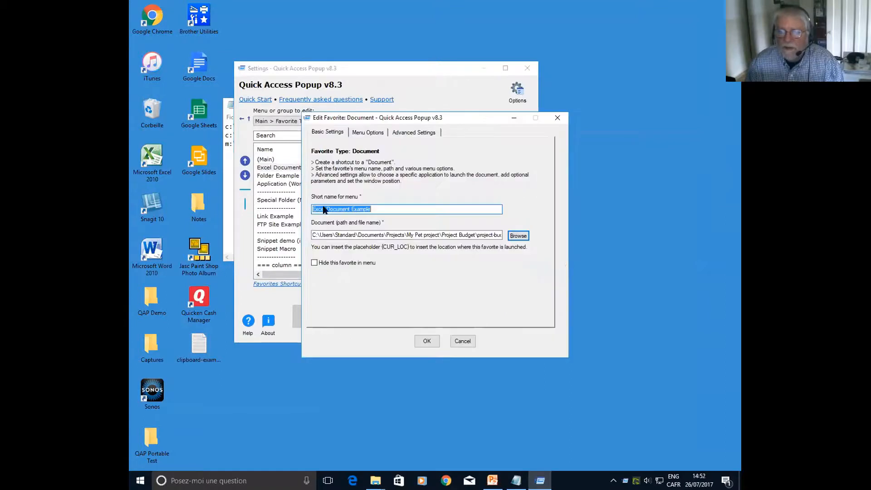
left_click(367, 132)
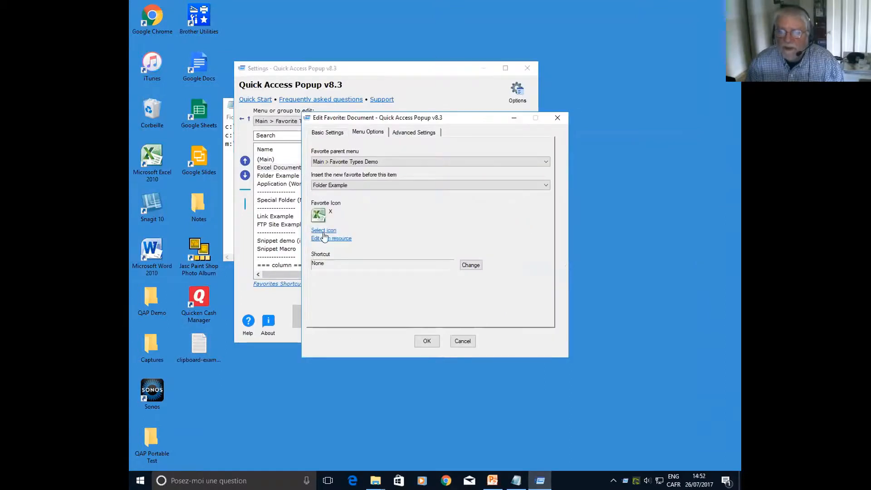
left_click(323, 215)
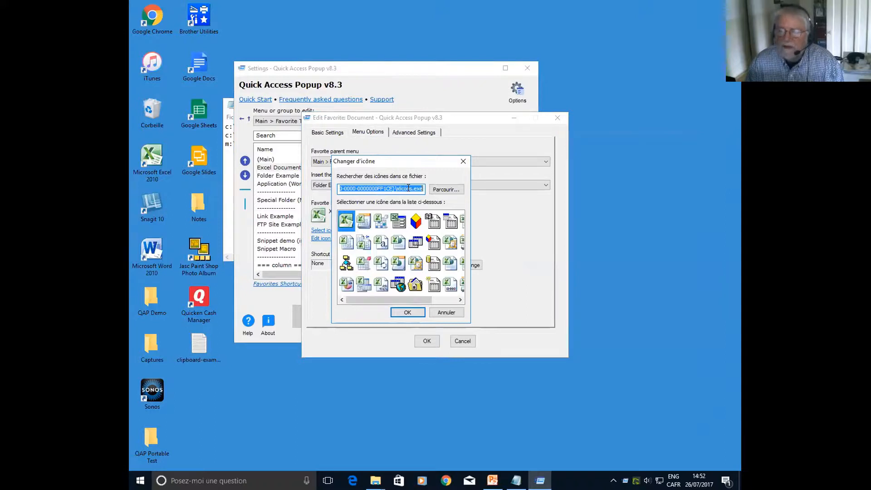
scroll(391, 254, "down", 1)
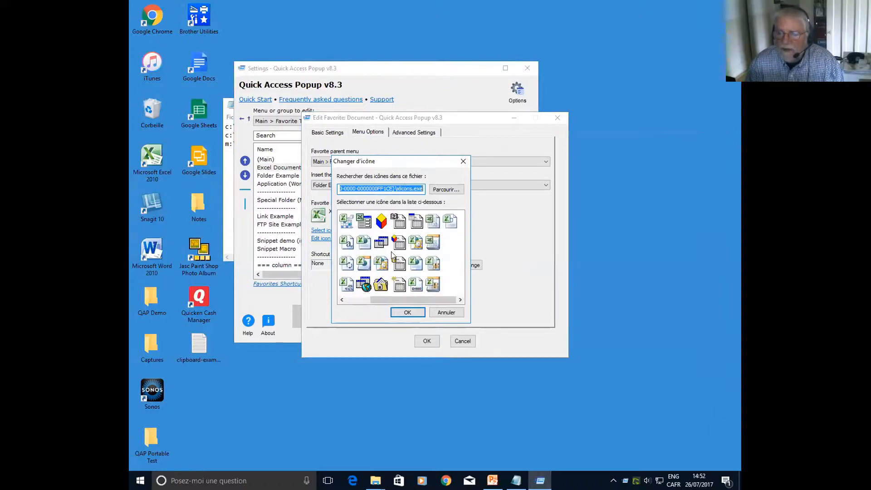
scroll(392, 255, "up", 1)
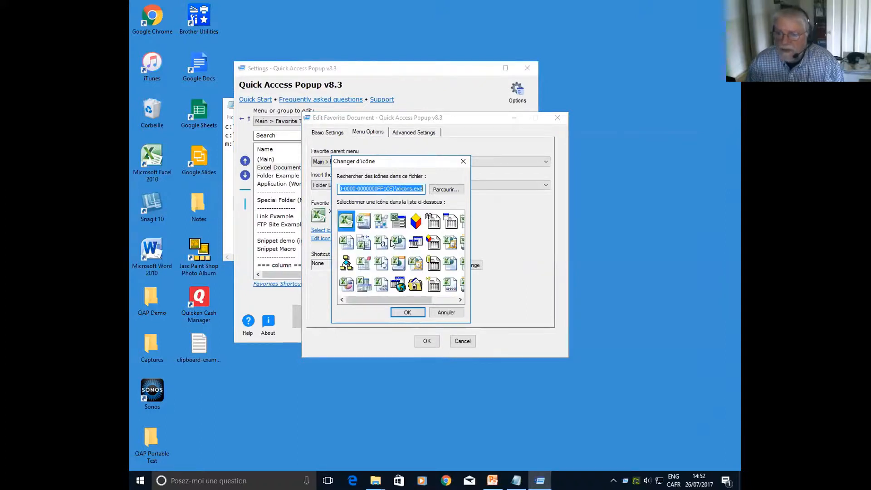
left_click(446, 312)
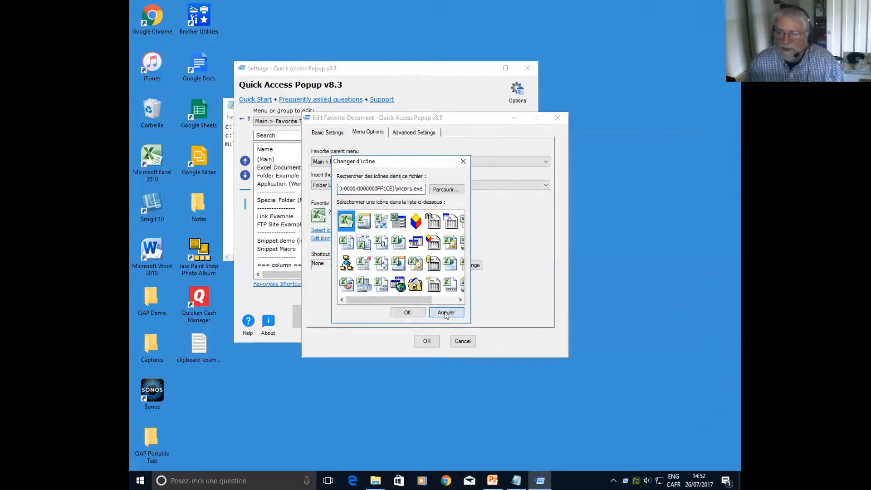
left_click(462, 341)
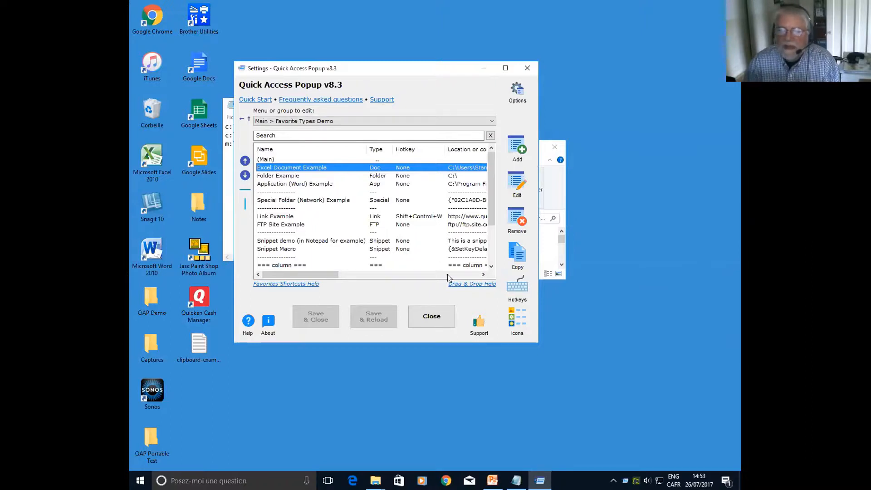
- View the program's Help and About windows, closing each one
left_click(248, 322)
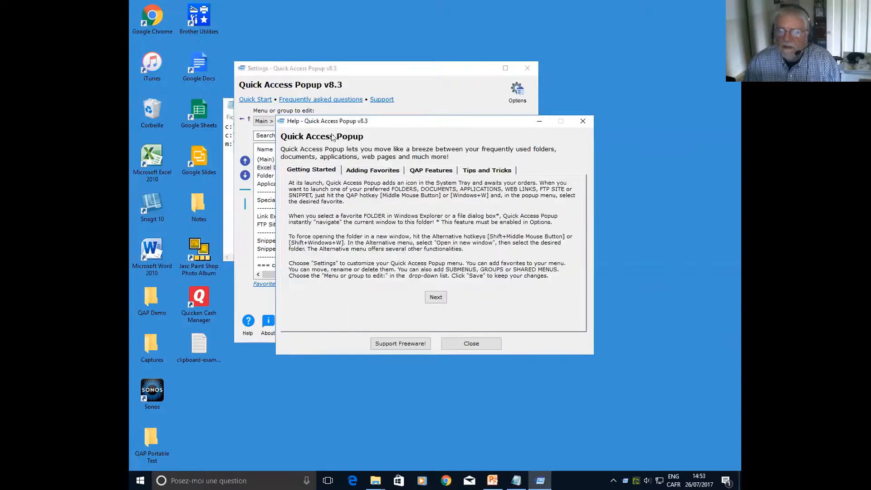
left_click(467, 343)
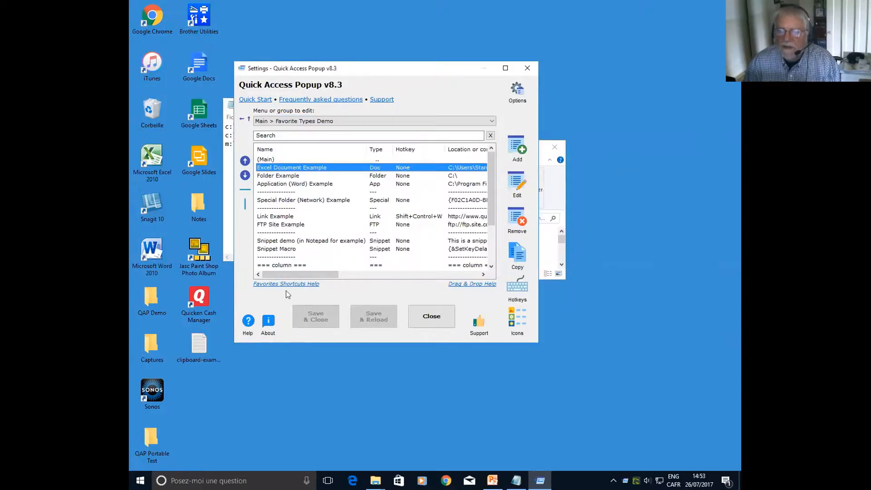
left_click(268, 323)
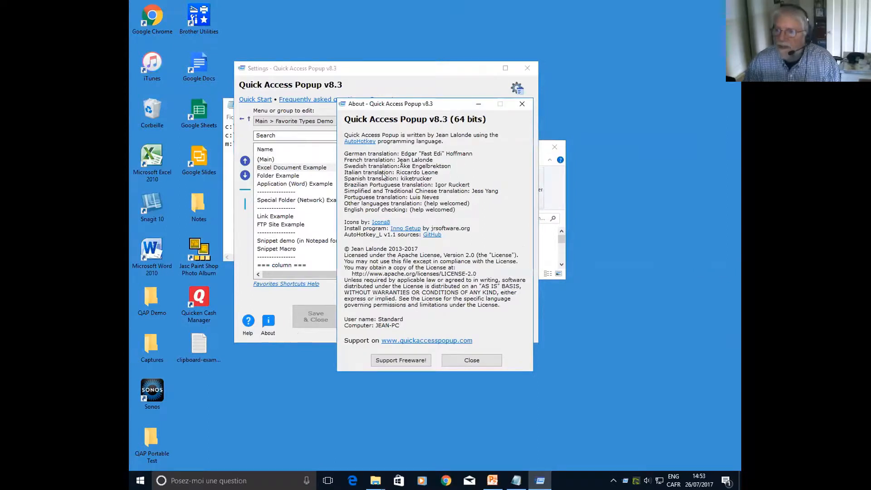
left_click(458, 359)
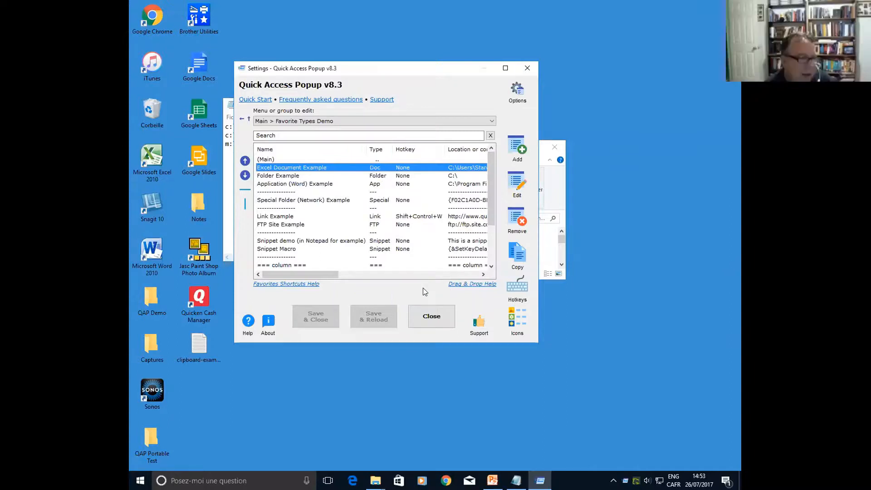
- Open the program options, check the available interface languages, and view the popup menu's display options
left_click(516, 91)
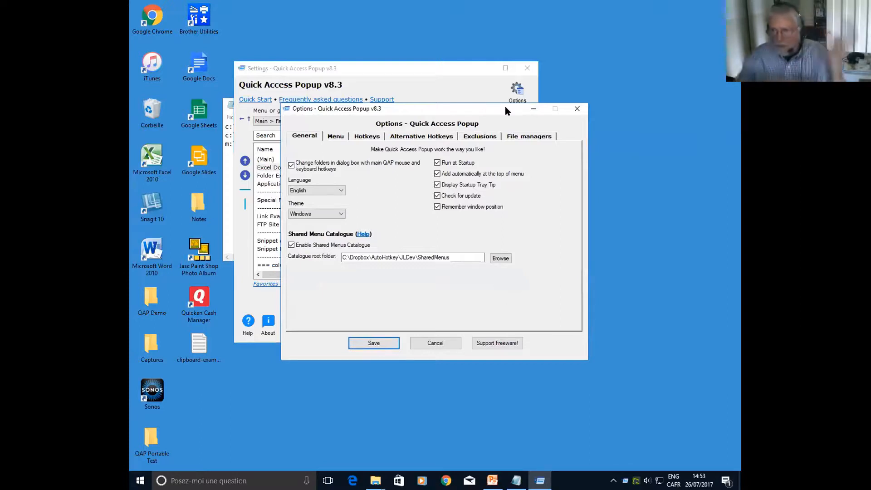
left_click(342, 189)
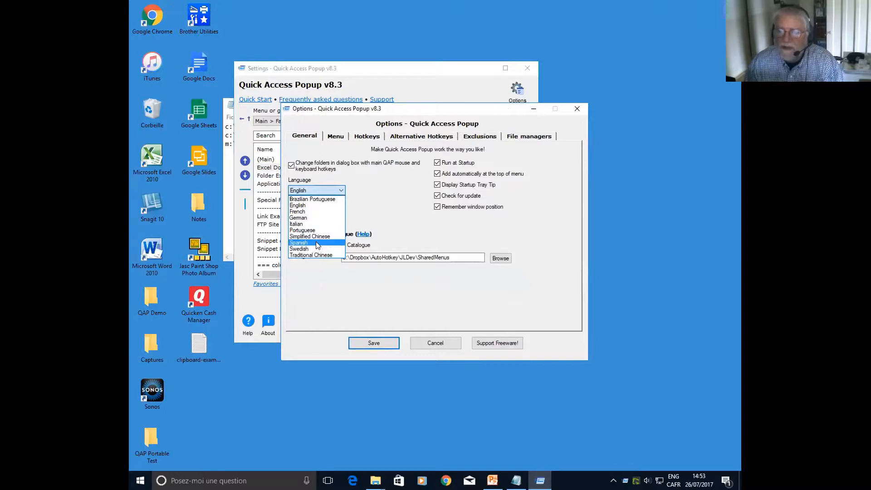
left_click(373, 210)
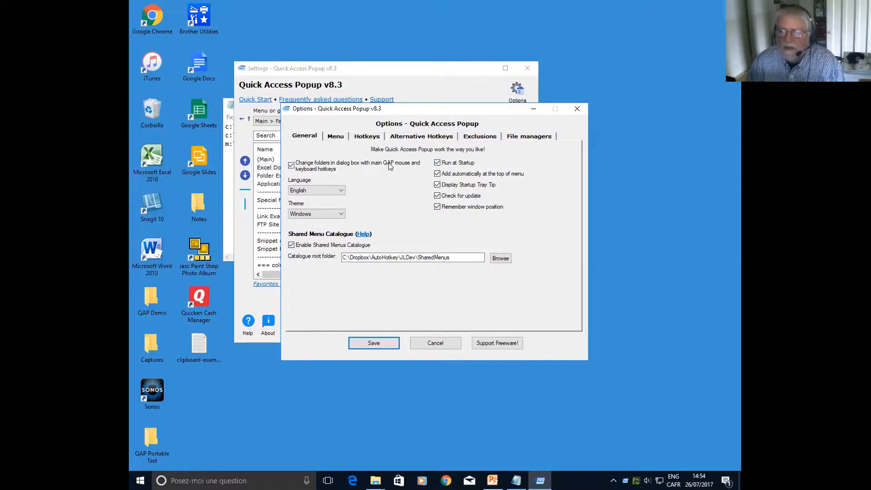
left_click(343, 136)
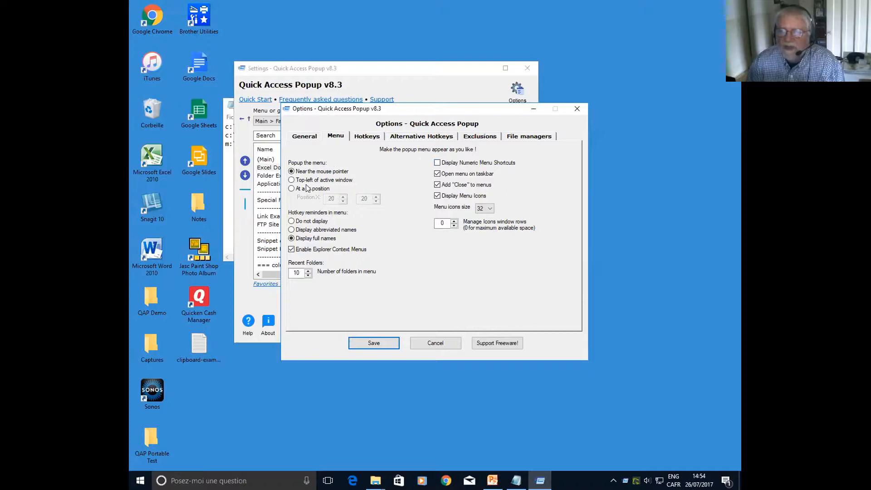
- Check the available triggers for the Quick Access Popup mouse button, try adding the Shift modifier, and cancel the hotkey change
left_click(362, 138)
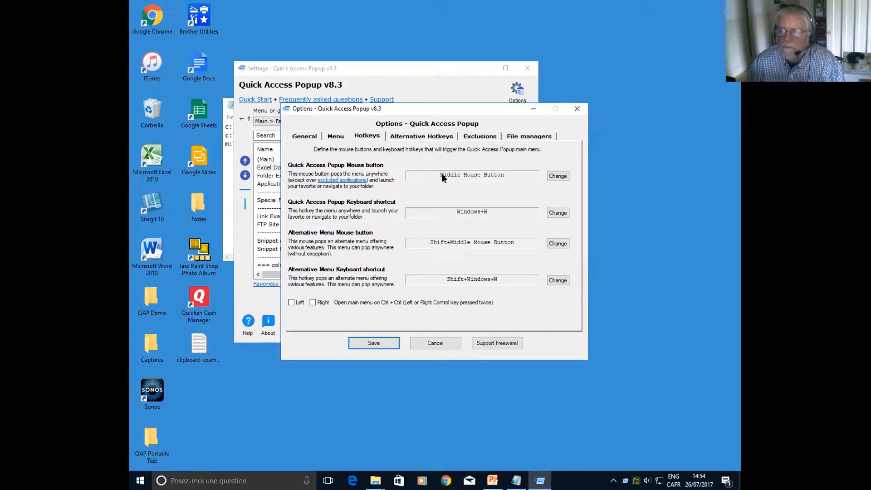
left_click(557, 177)
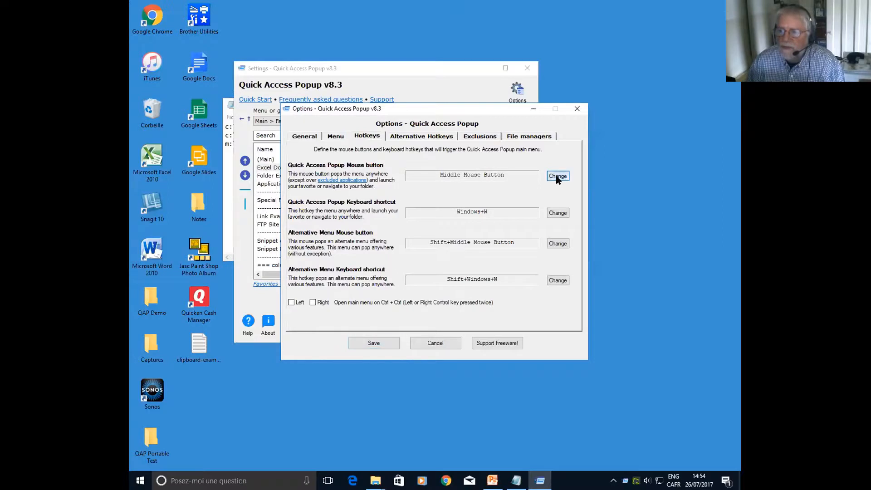
left_click(436, 193)
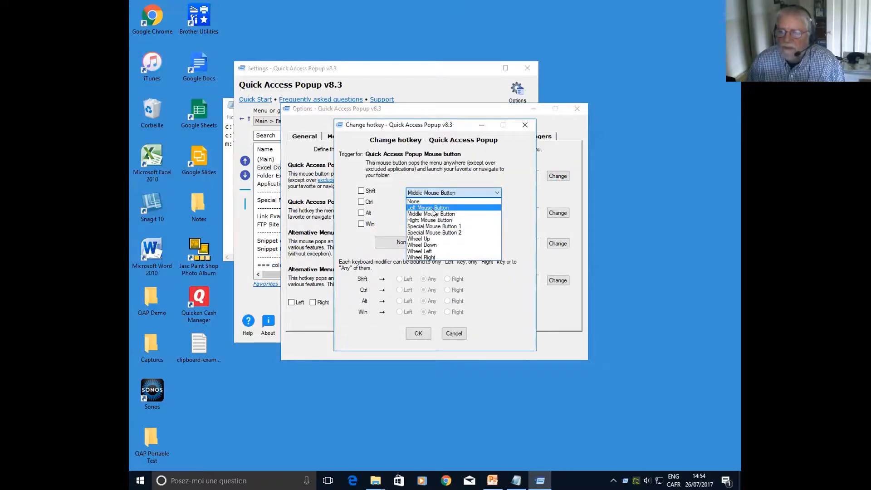
left_click(396, 220)
left_click(361, 191)
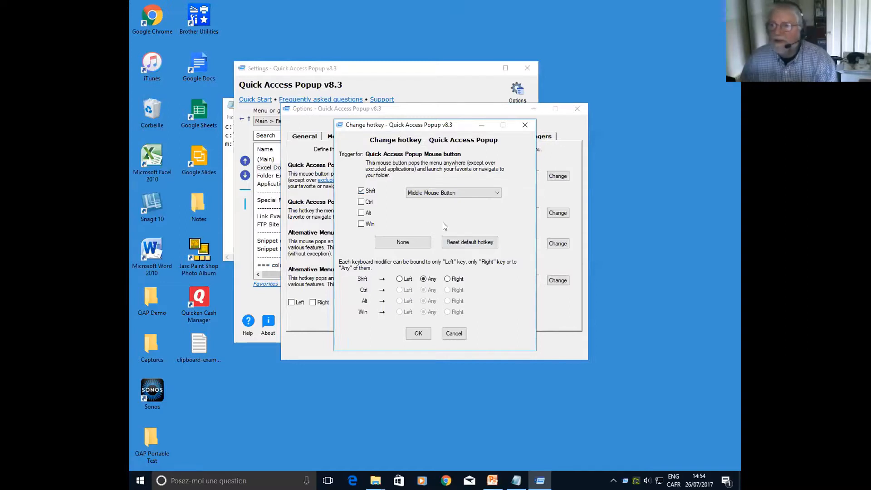
left_click(454, 334)
- Enter SciTE in the exclusions list for the mouse trigger, and view the file manager options
left_click(479, 136)
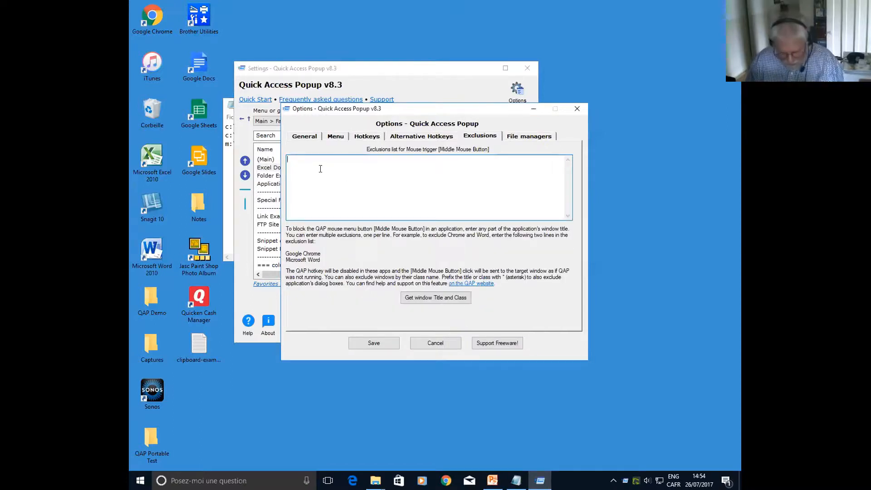
type("SciTE")
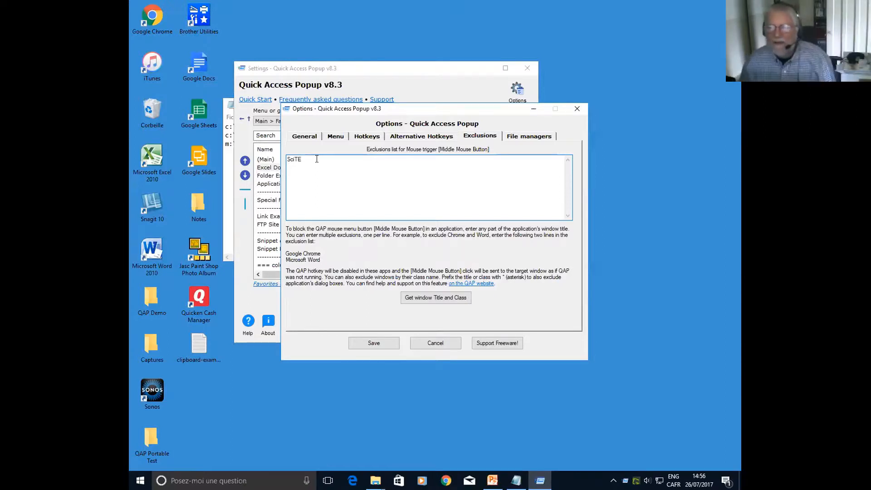
left_click(524, 137)
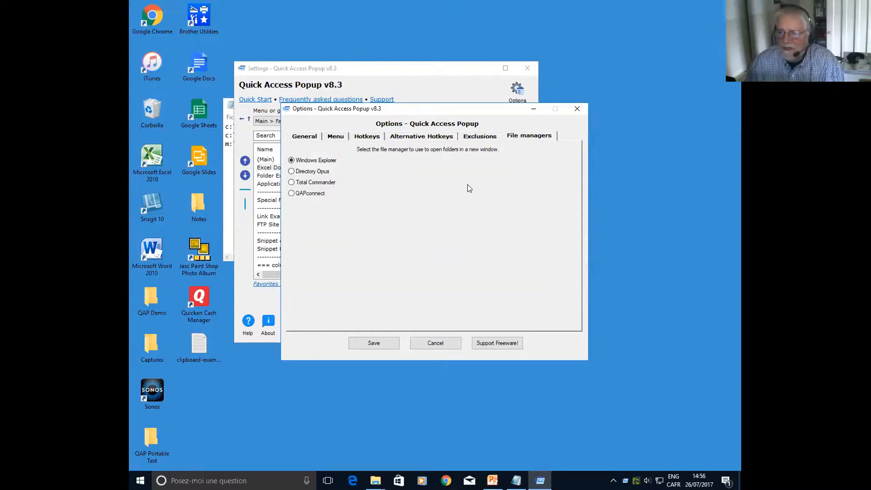
- View the Directory Opus, Total Commander and QAPconnect file manager settings, check the supported QAPconnect applications, and cancel the options
left_click(291, 172)
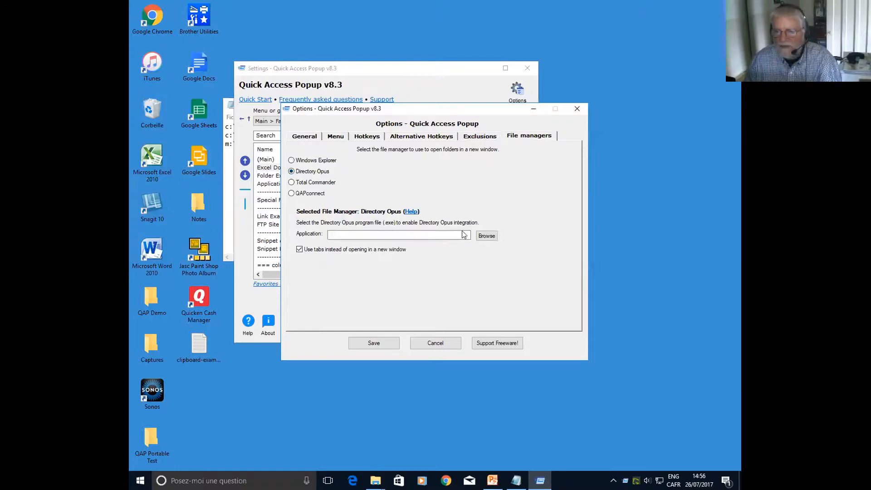
left_click(291, 183)
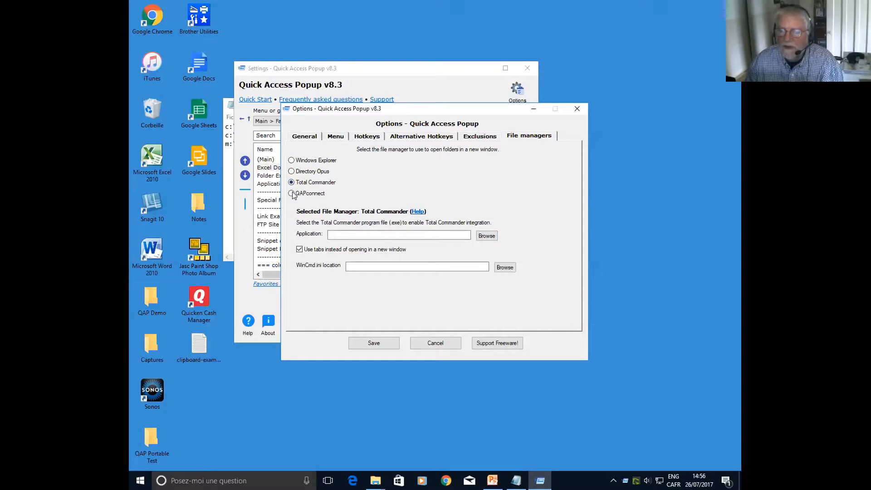
left_click(292, 194)
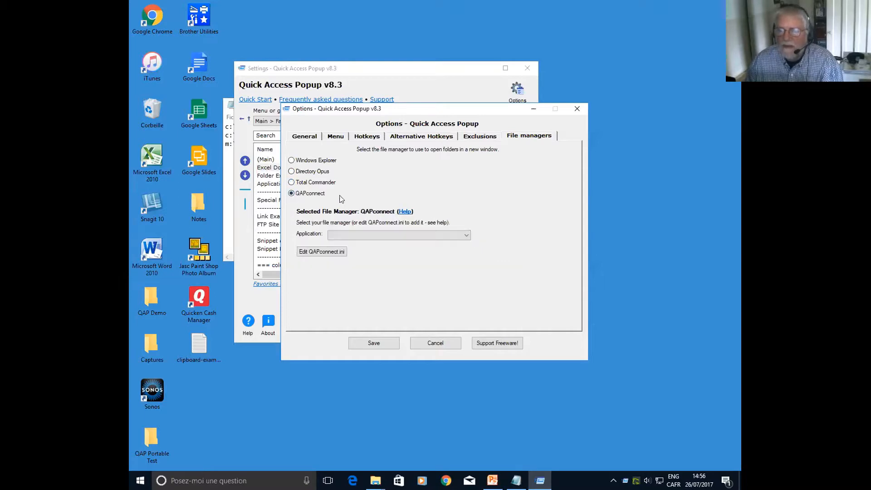
left_click(466, 235)
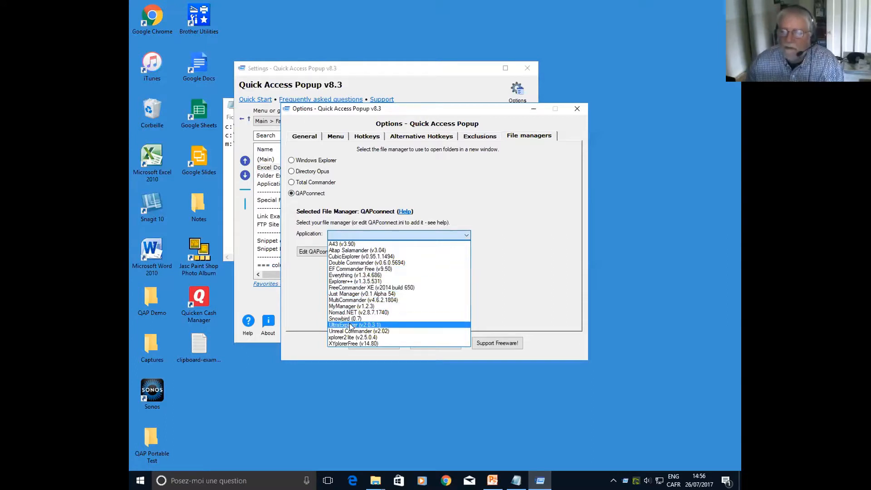
left_click(302, 290)
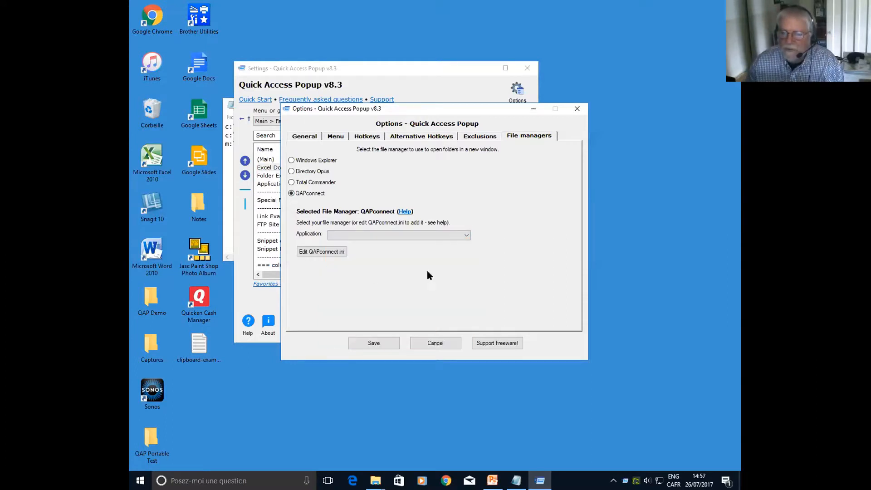
left_click(448, 342)
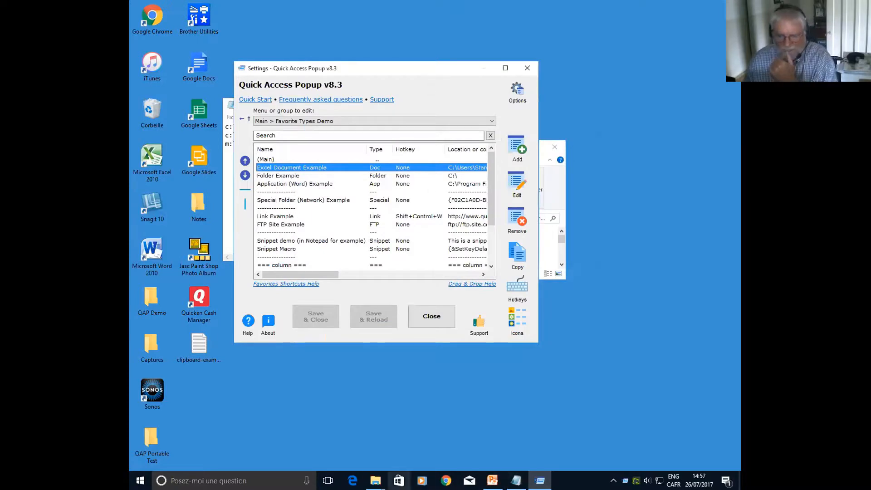
- Switch to the PowerPoint presentation, launch the Quick Access Popup web site favorite from the popup menu, and maximize the browser window
left_click(492, 480)
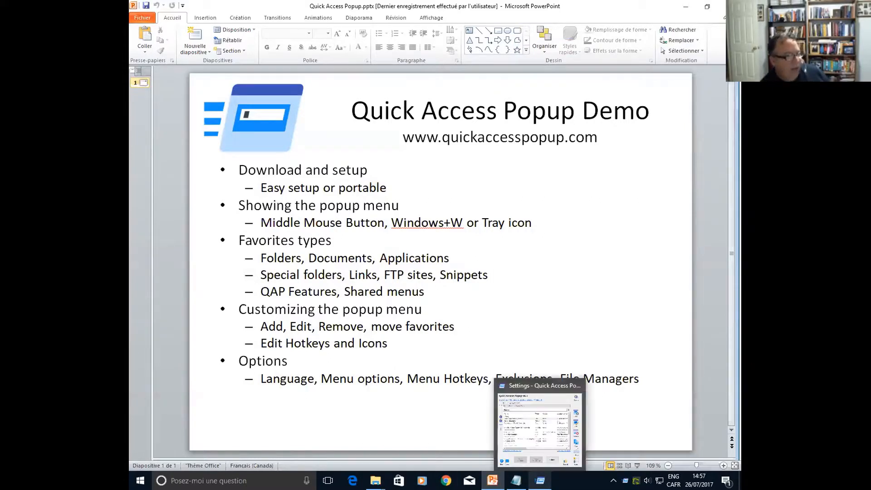
middle_click(394, 293)
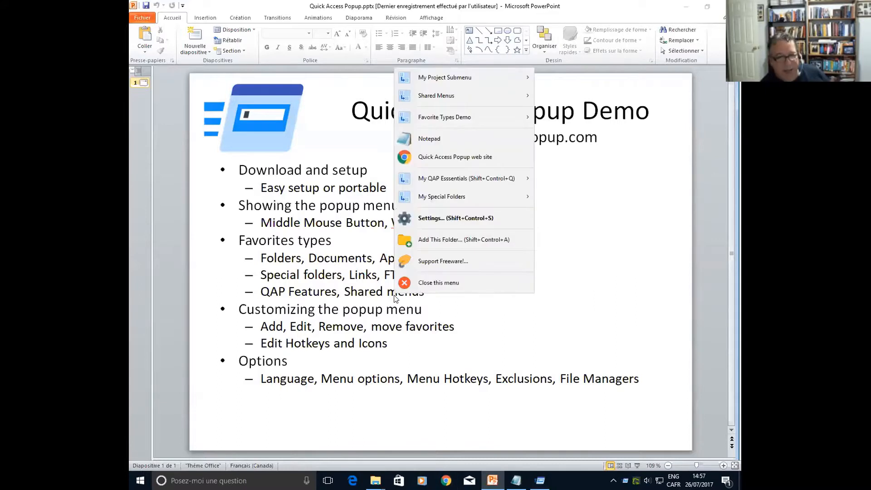
left_click(436, 156)
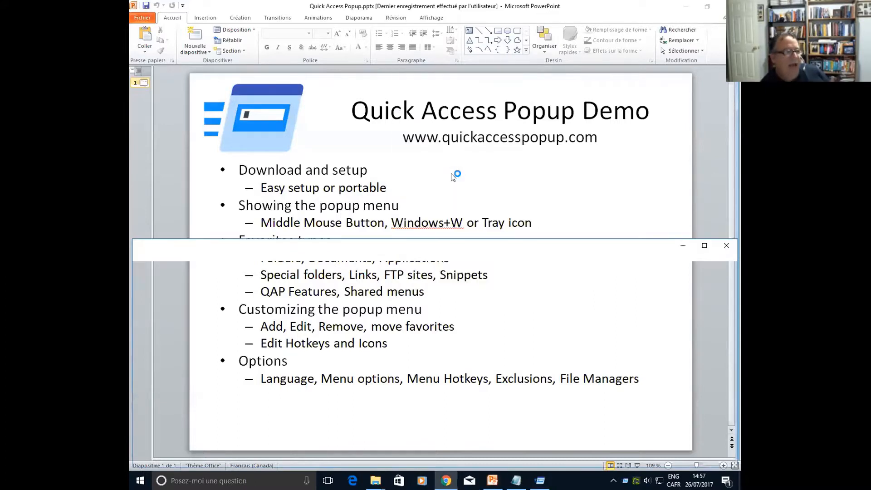
left_click(703, 244)
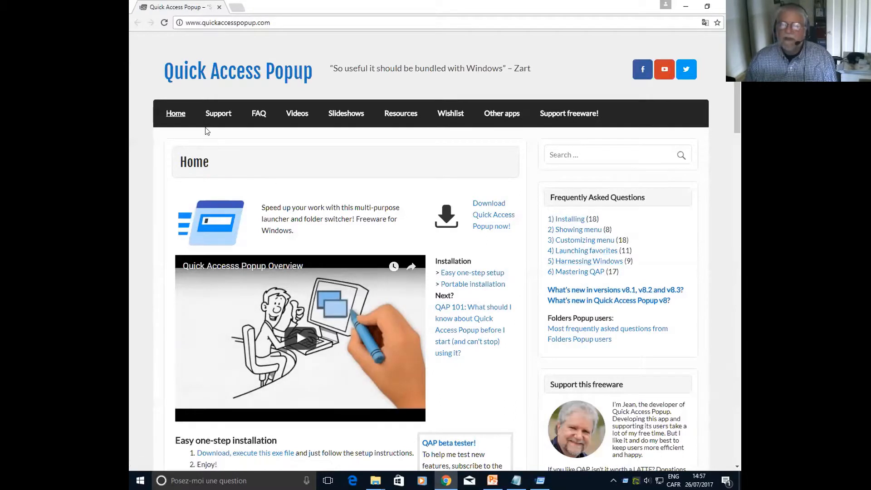
- Open the website's page for bug reports, questions and feedback, and look through the user comments
mouse_move(220, 120)
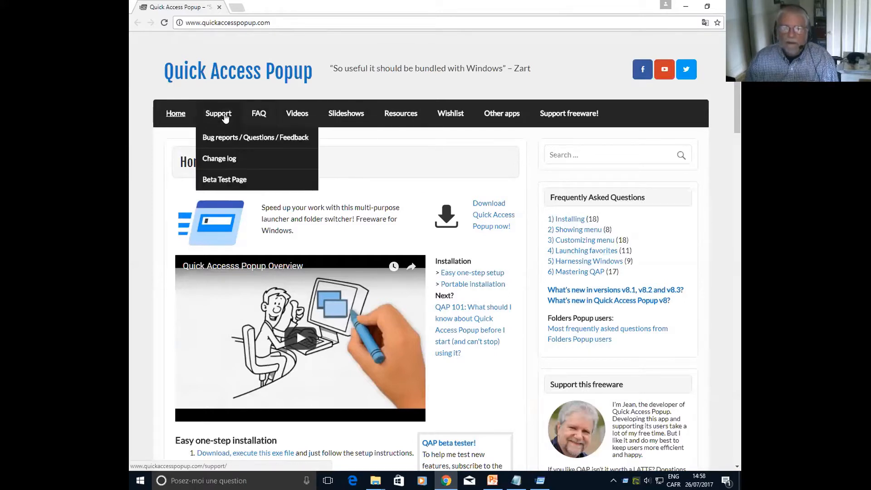
left_click(243, 143)
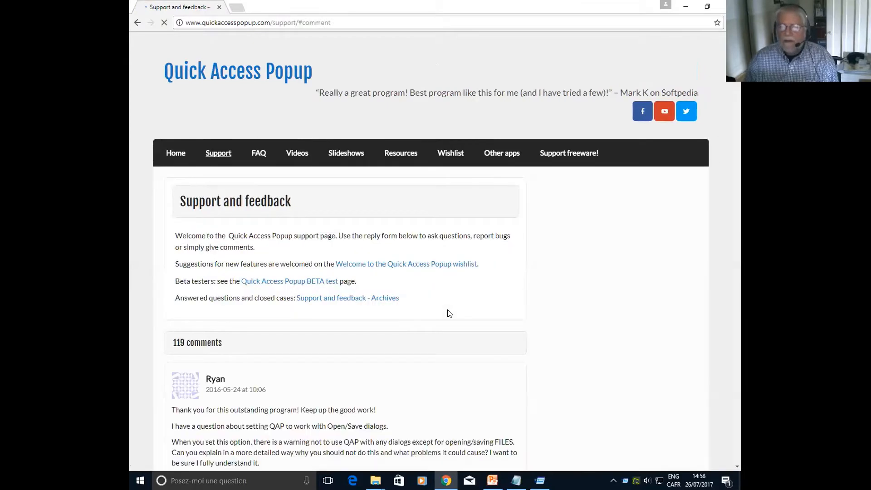
scroll(447, 311, "down", 4)
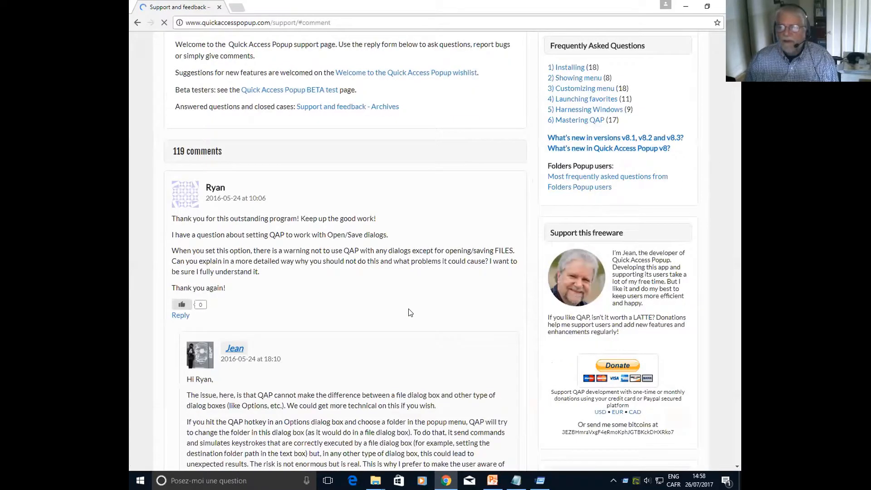
scroll(411, 312, "down", 2)
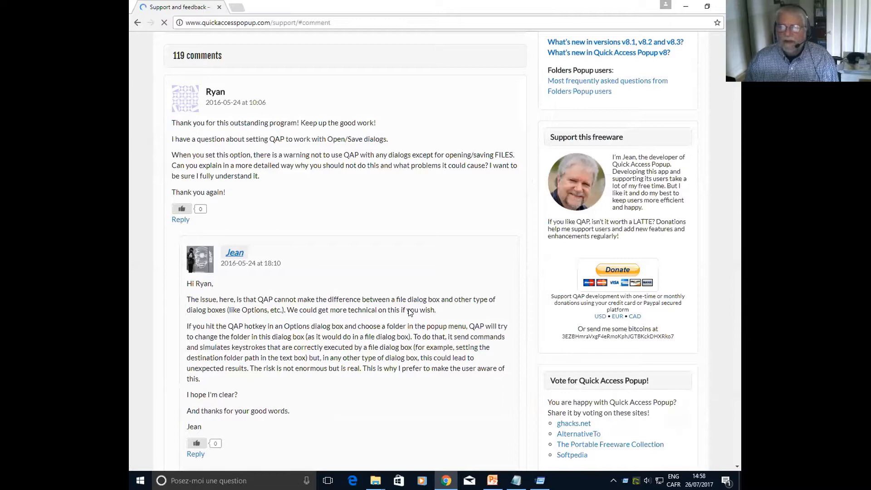
scroll(406, 295, "up", 4)
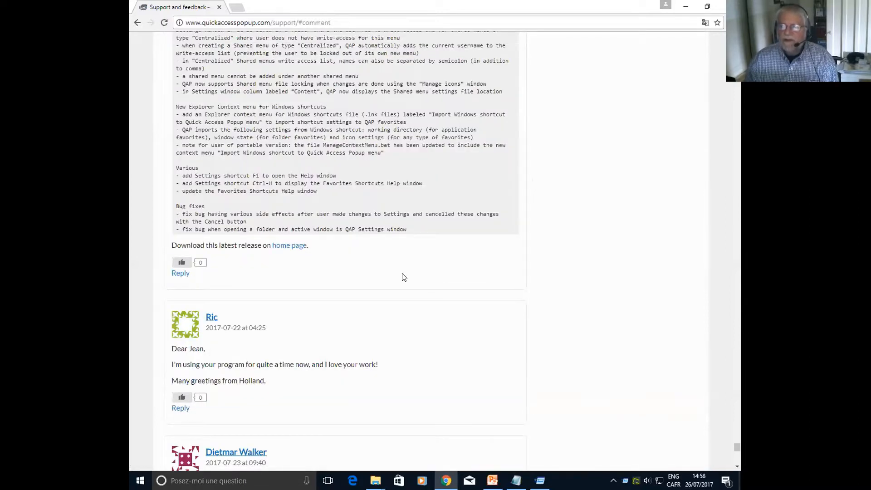
scroll(356, 147, "up", 20)
scroll(356, 148, "up", 8)
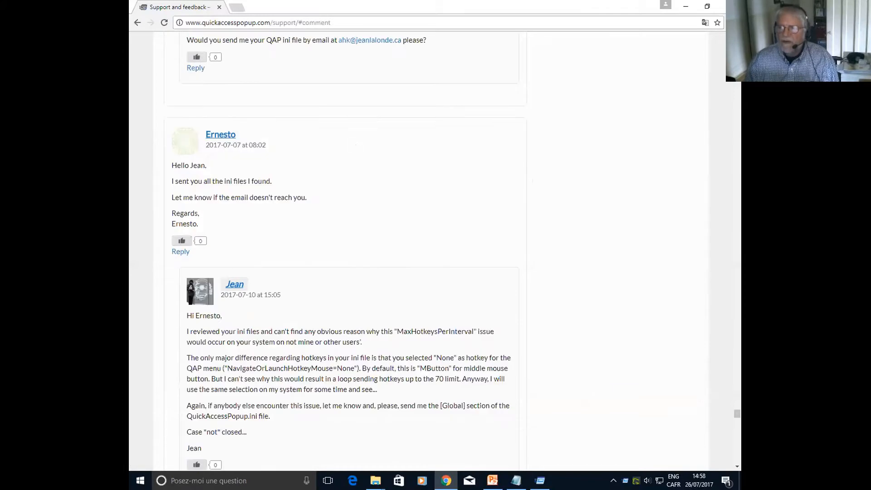
scroll(356, 145, "up", 1)
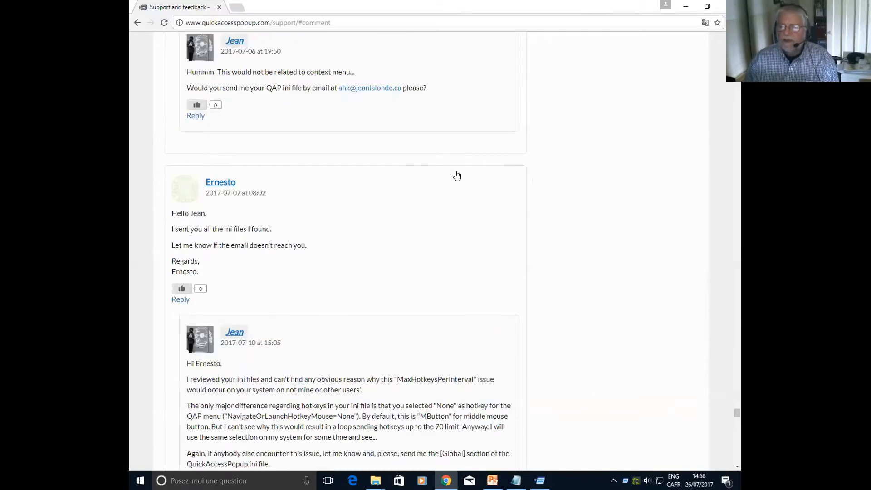
- Open the wishlist category In Progress (open for voting) and look through its requests
key("Home")
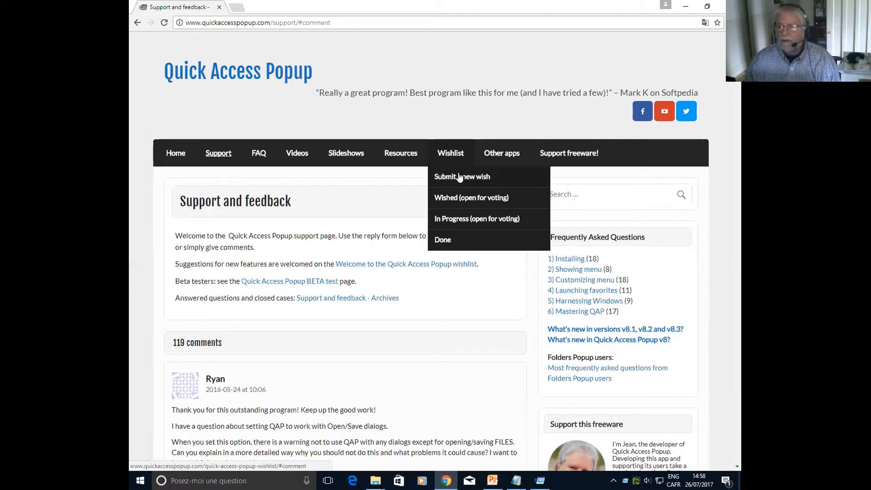
left_click(459, 220)
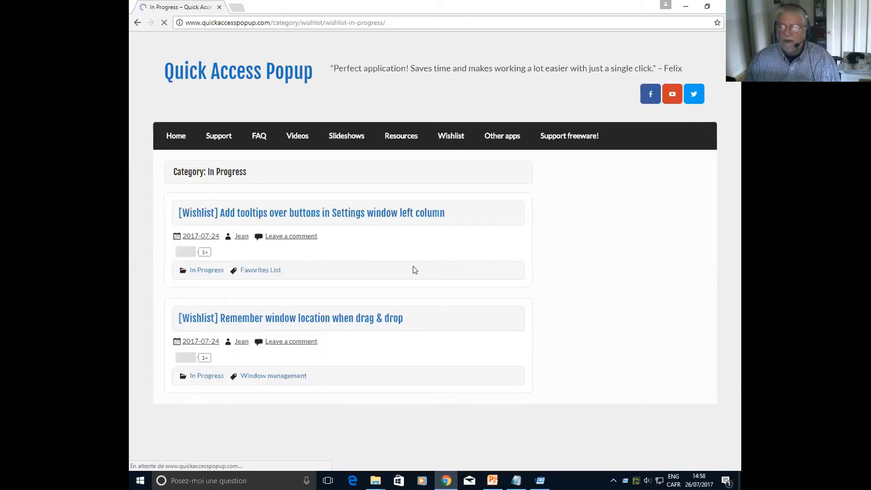
scroll(387, 267, "down", 1)
scroll(387, 266, "down", 3)
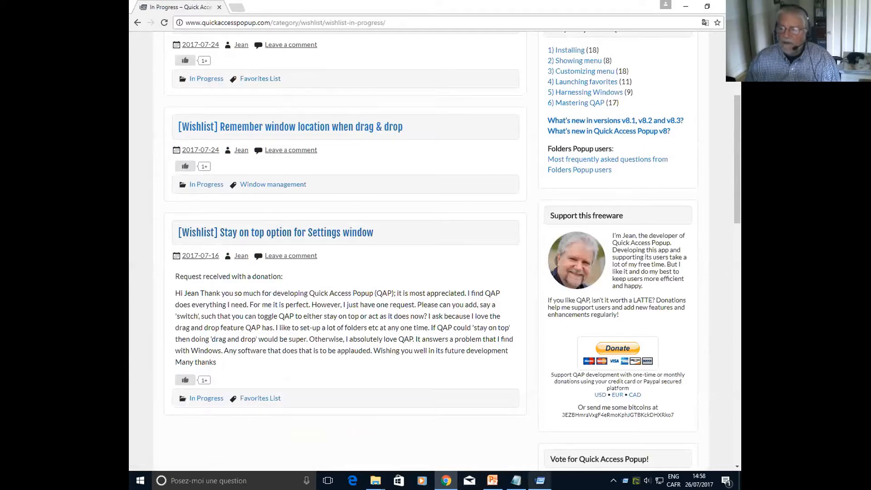
- Start adding the C:\! My Project Files folder from File Explorer as a favorite in Settings, cancel it, and return to the browser
left_click(539, 480)
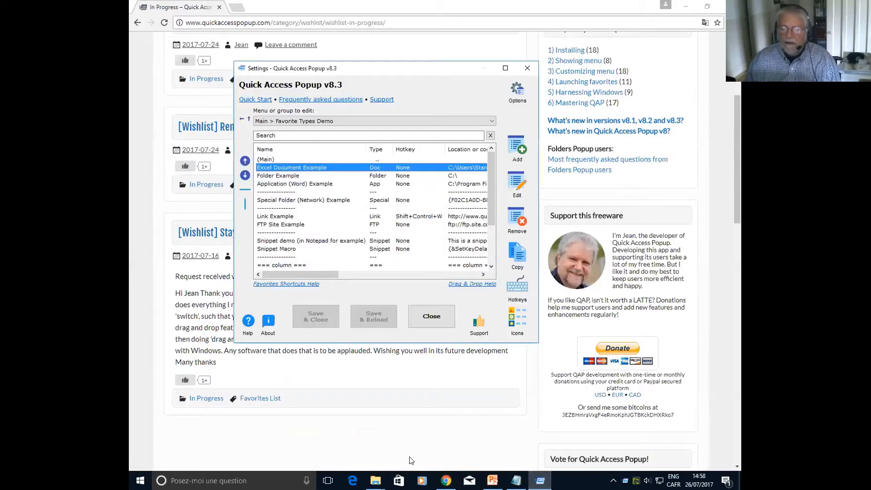
mouse_move(375, 481)
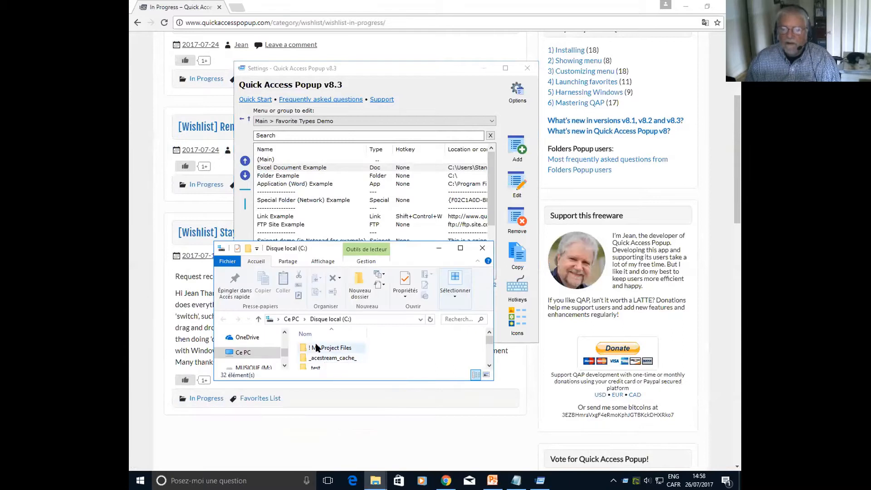
left_click_drag(325, 348, 356, 181)
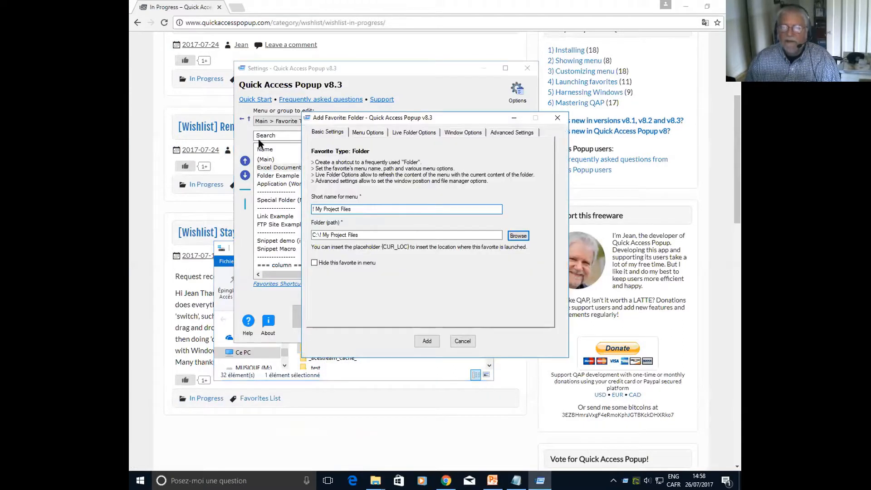
left_click(462, 342)
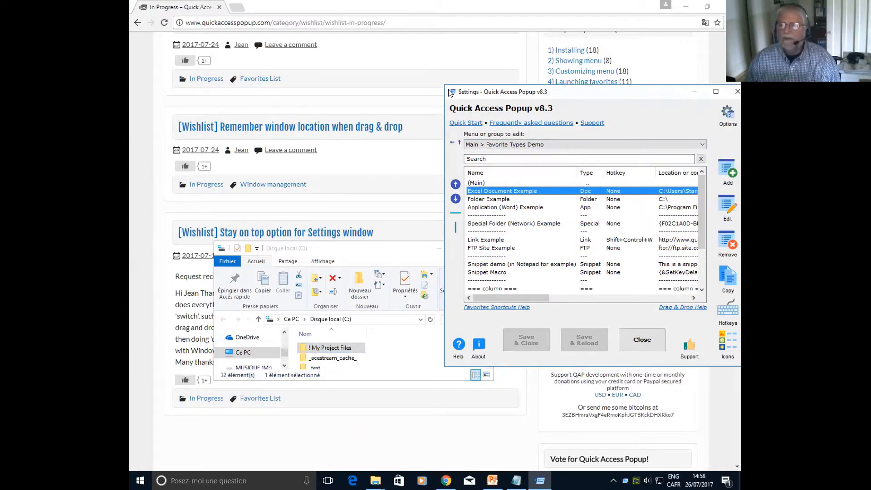
left_click(326, 398)
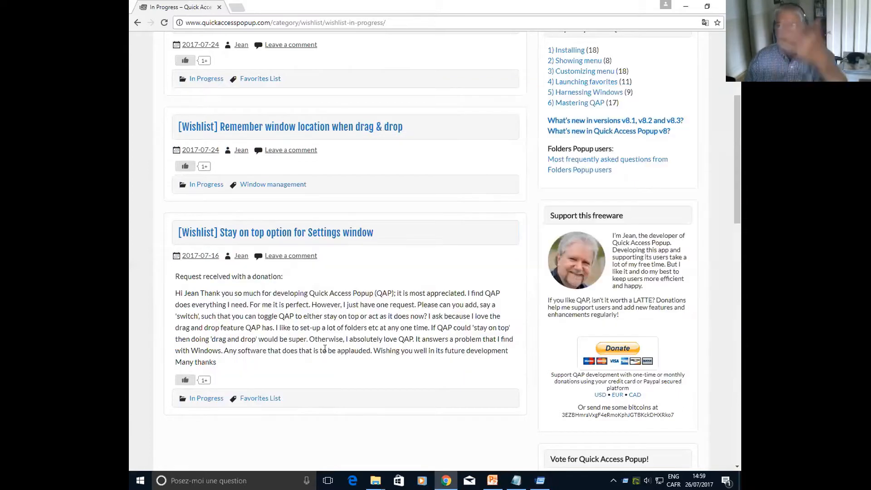
scroll(309, 361, "up", 5)
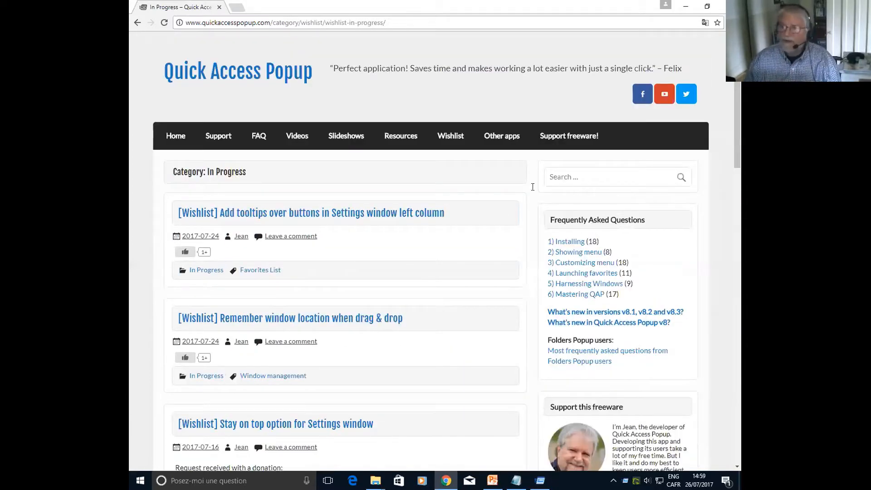
mouse_move(567, 136)
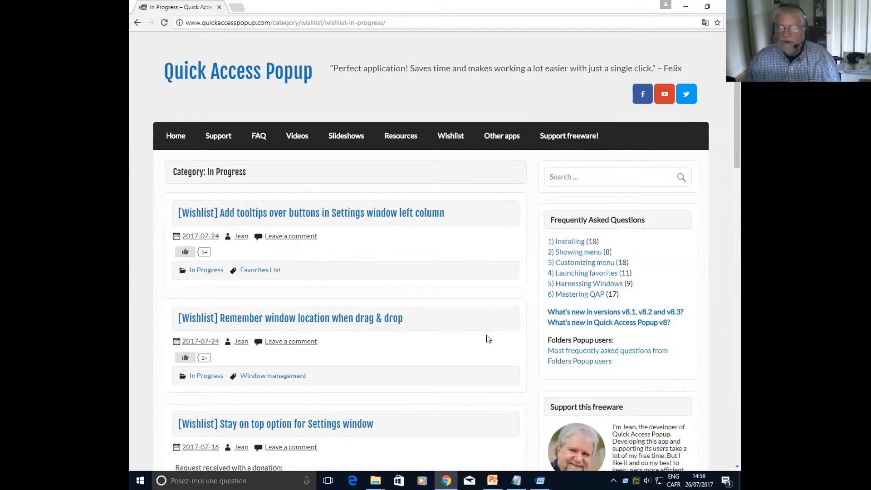
scroll(488, 340, "down", 2)
scroll(486, 337, "up", 2)
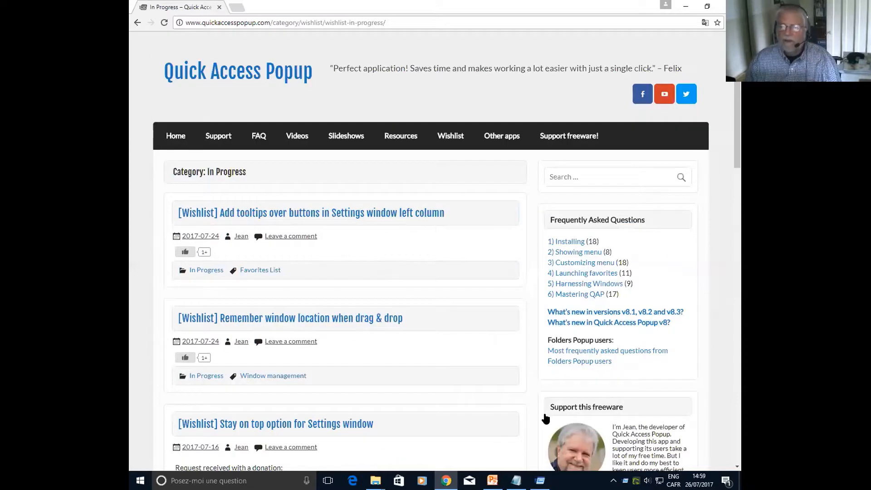
scroll(560, 430, "down", 2)
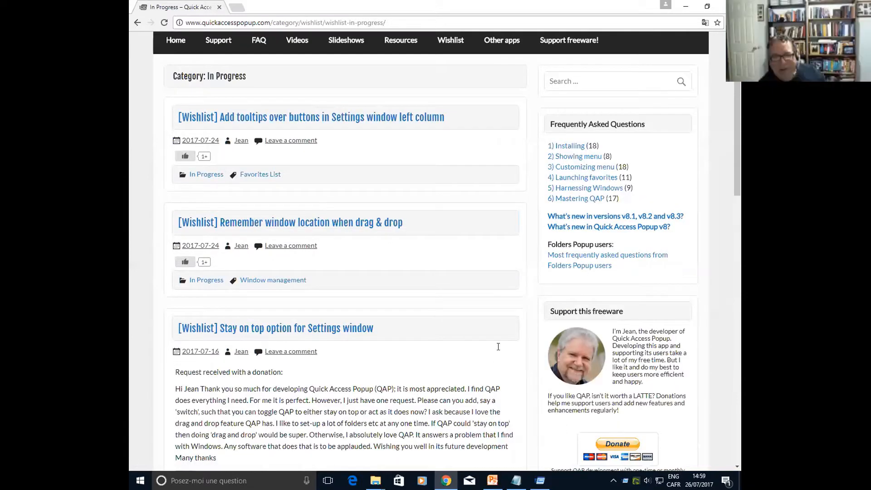
scroll(502, 343, "up", 2)
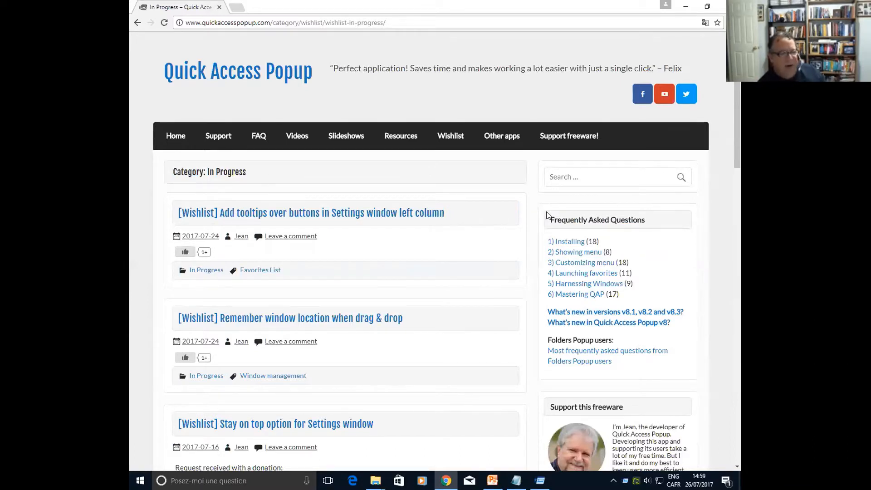
- Open the website's home page, and launch the Link Example favorite in a new browser tab with its hotkey
left_click(180, 137)
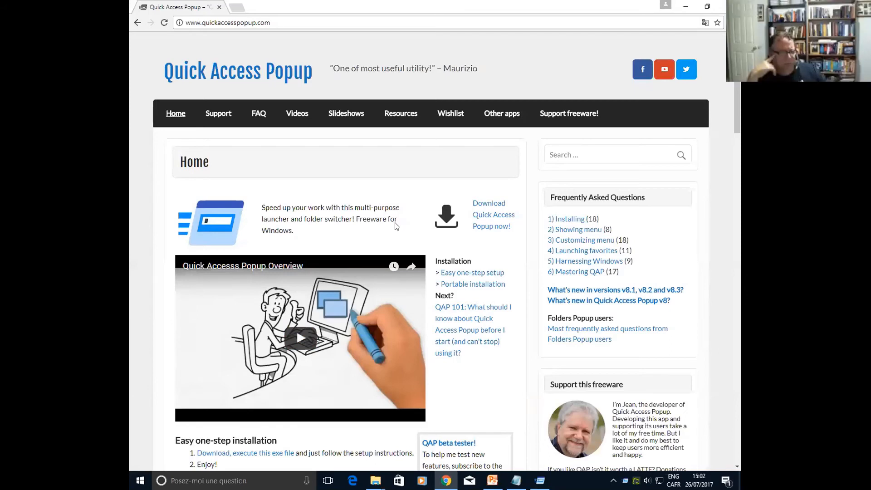
key("ctrl+shift+q")
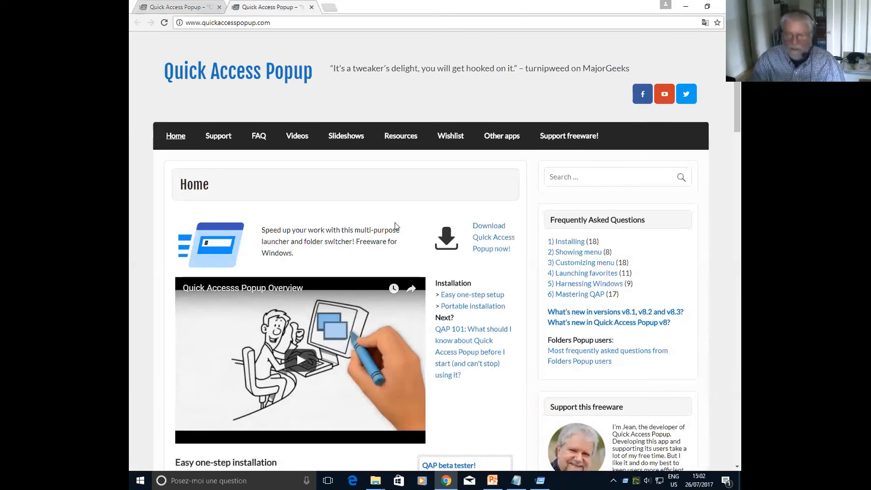
- Open the Quick Access Popup Settings with its hotkey and move the window over the middle of the web page
key("ctrl+shift+s")
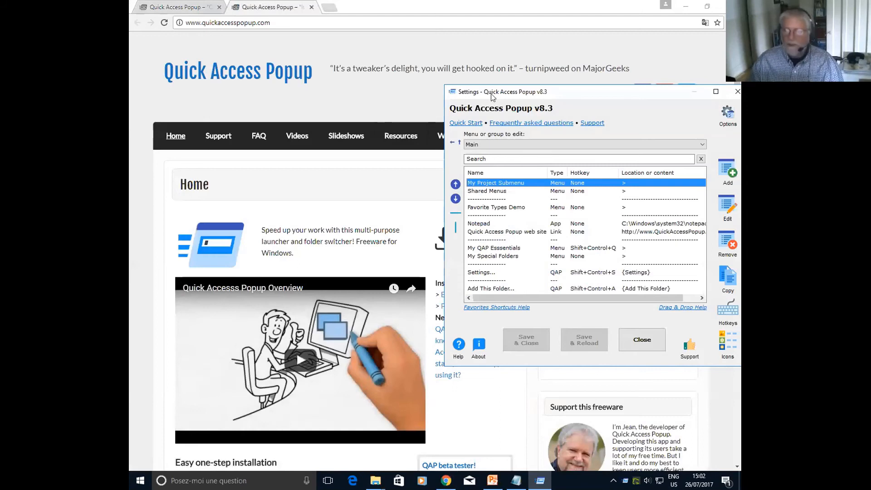
left_click_drag(491, 97, 400, 87)
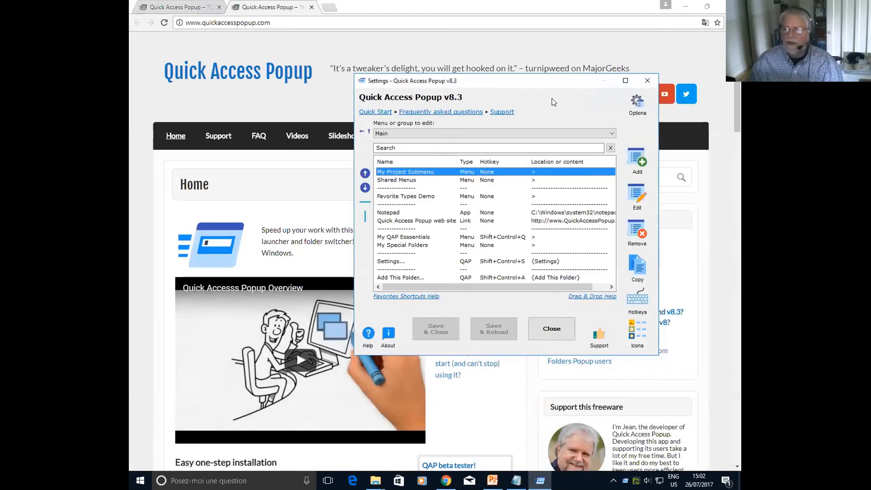
left_click_drag(527, 84, 431, 95)
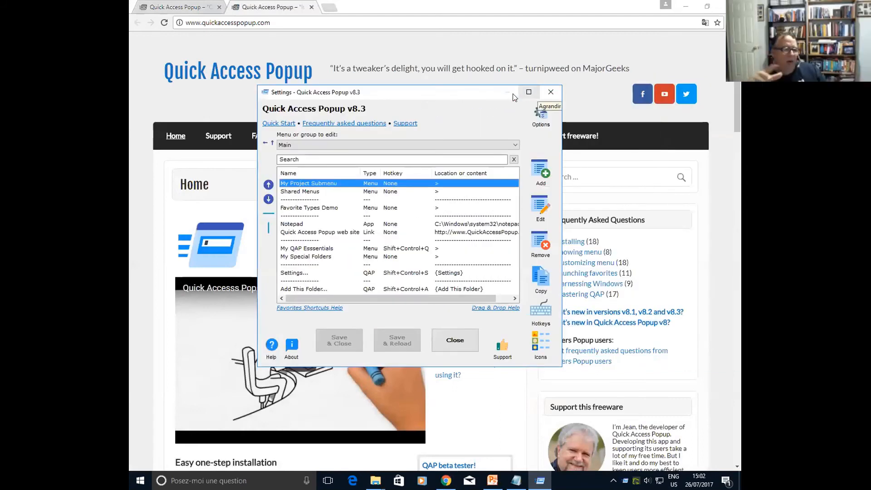